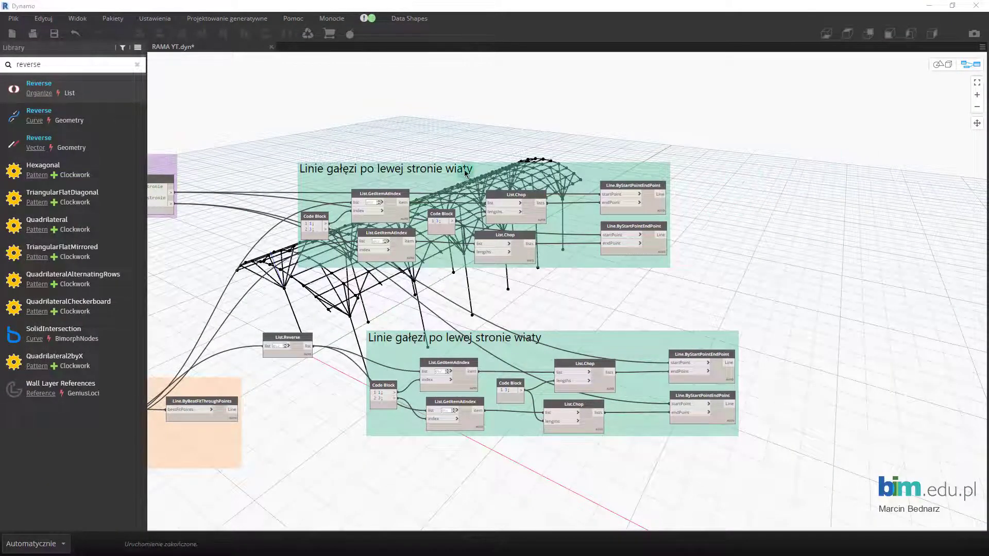
Stack the lower 'Linie gałęzi' group neatly beneath the upper one and zoom in on both
{"action": "middle_click_drag", "start_coordinate": [465, 174], "coordinate": [406, 363]}
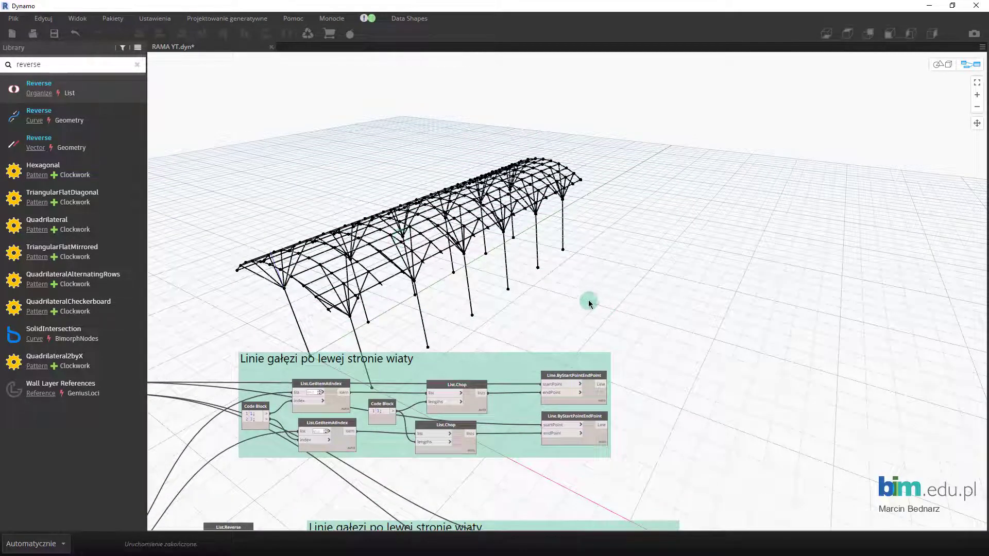
{"action": "middle_click_drag", "start_coordinate": [589, 300], "coordinate": [653, 263]}
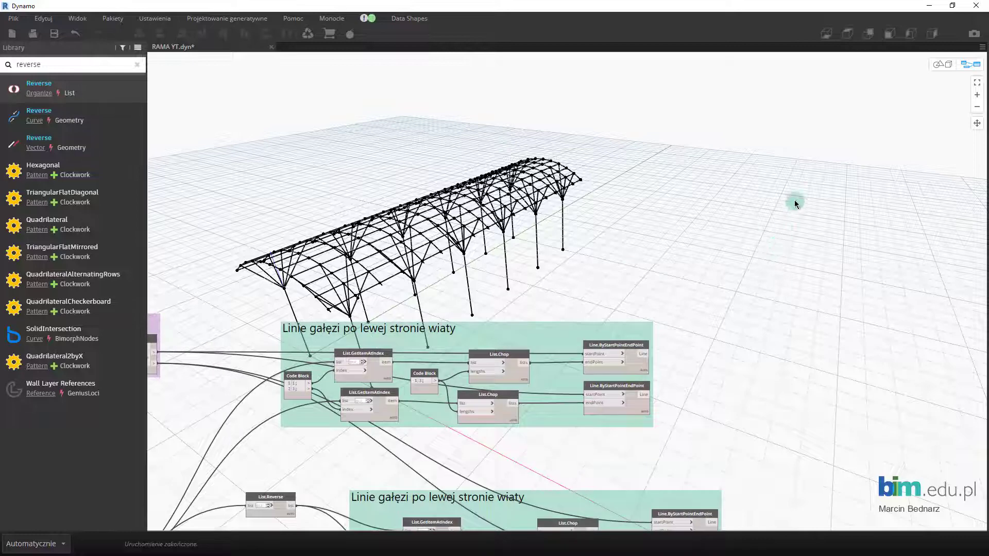
{"action": "middle_click_drag", "start_coordinate": [713, 262], "coordinate": [817, 199]}
{"action": "middle_click_drag", "start_coordinate": [744, 283], "coordinate": [722, 258]}
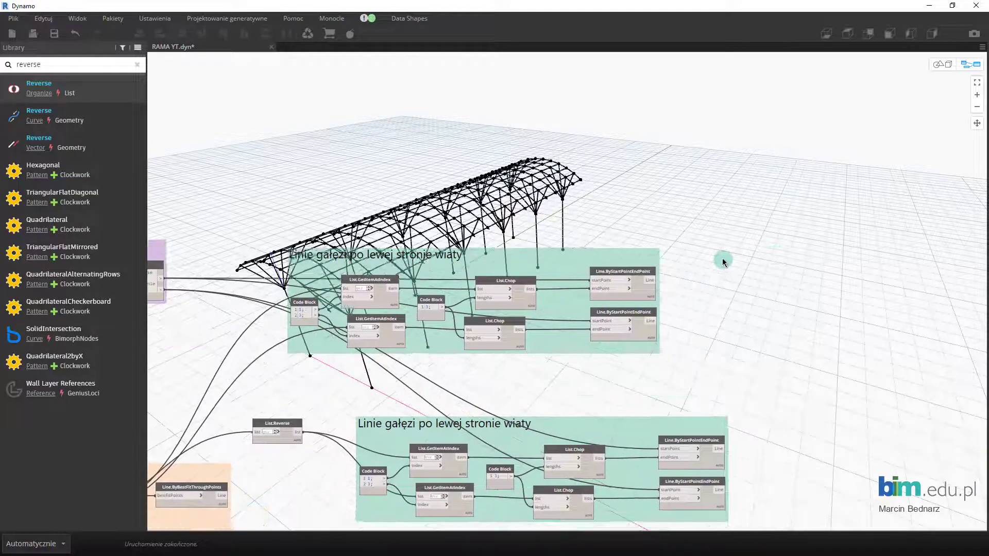
{"action": "left_click_drag", "start_coordinate": [648, 422], "coordinate": [625, 376]}
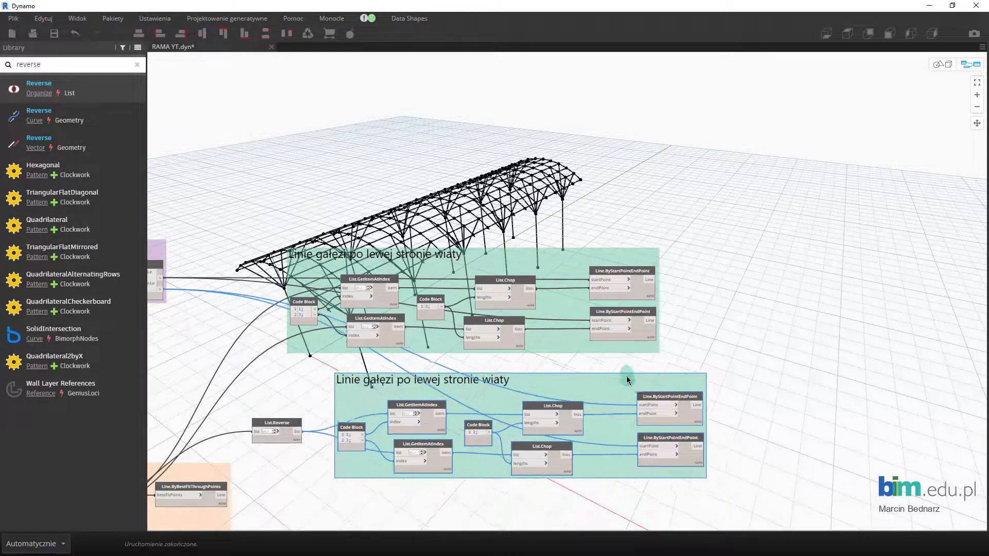
{"action": "left_click_drag", "start_coordinate": [599, 252], "coordinate": [634, 258]}
{"action": "scroll", "coordinate": [761, 301], "scroll_direction": "up", "scroll_amount": 1}
{"action": "scroll", "coordinate": [793, 338], "scroll_direction": "up", "scroll_amount": 1}
{"action": "middle_click_drag", "start_coordinate": [770, 310], "coordinate": [712, 265]}
{"action": "scroll", "coordinate": [608, 227], "scroll_direction": "up", "scroll_amount": 1}
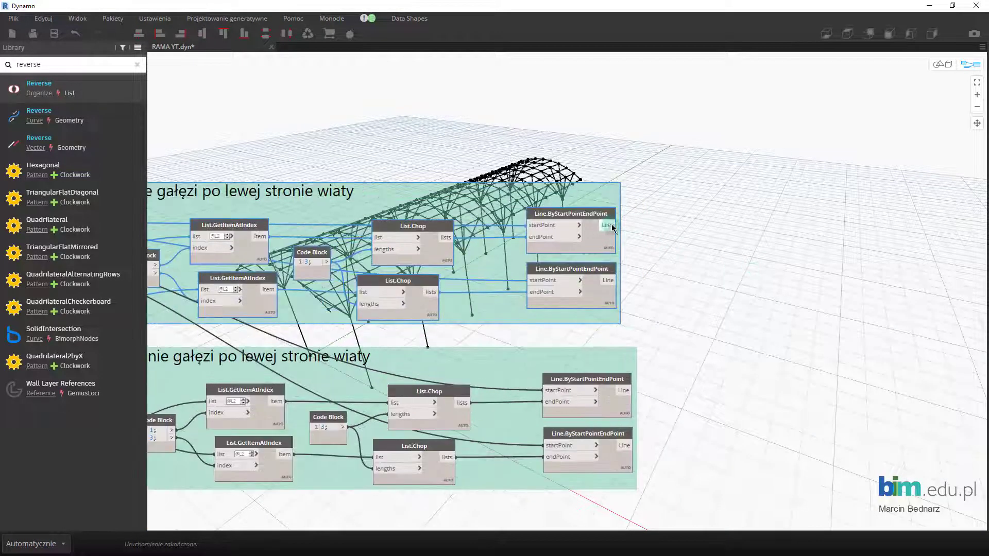
Add a List.Create node with four item inputs beside the line nodes
{"action": "right_click", "coordinate": [766, 280]}
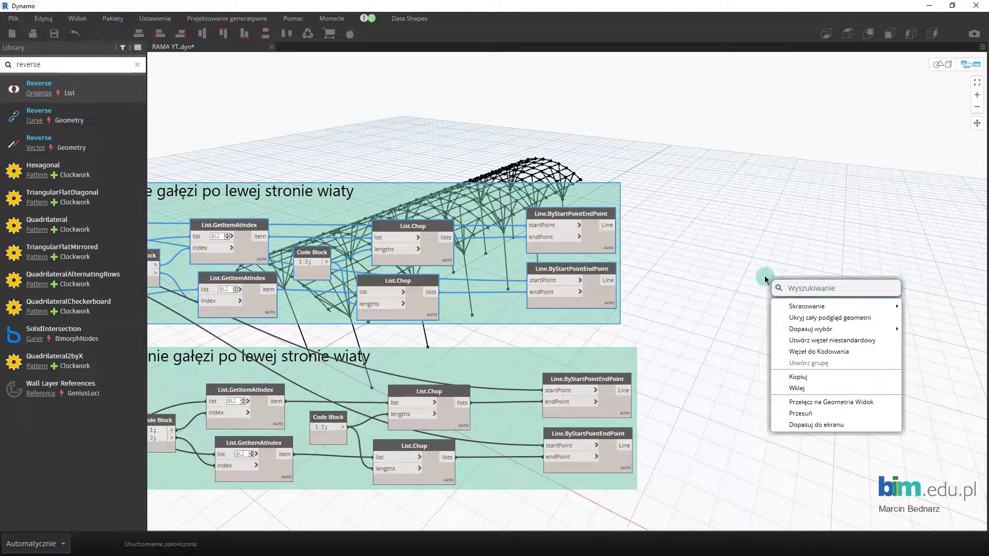
{"action": "type", "text": "create"}
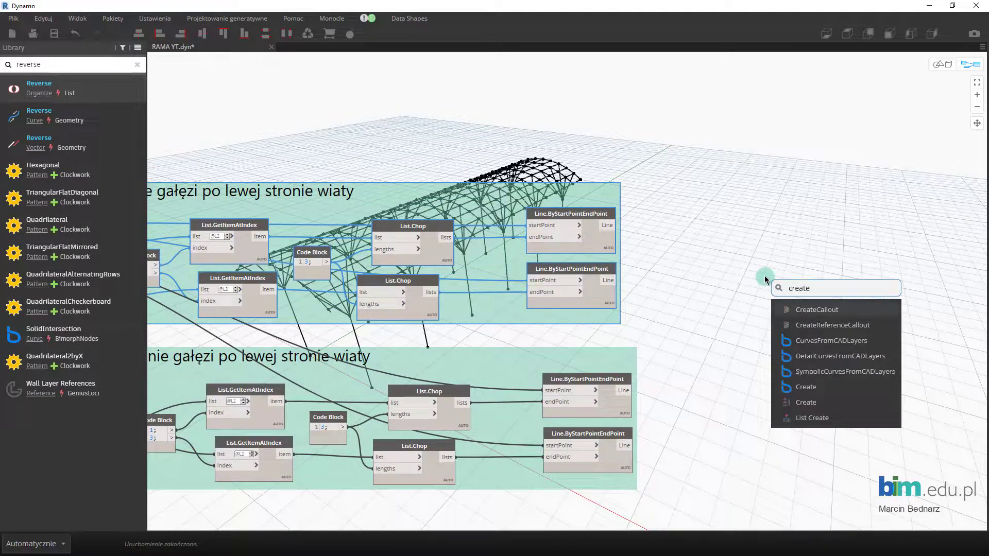
{"action": "left_click", "coordinate": [812, 417]}
{"action": "left_click_drag", "start_coordinate": [826, 427], "coordinate": [758, 262]}
{"action": "scroll", "coordinate": [716, 279], "scroll_direction": "up", "scroll_amount": 3}
{"action": "middle_click_drag", "start_coordinate": [717, 298], "coordinate": [698, 221]}
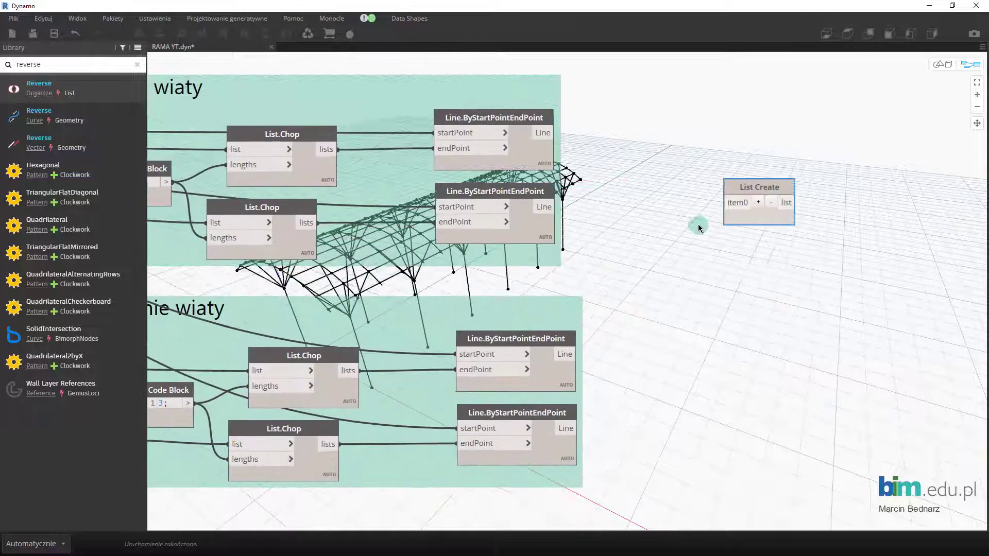
{"action": "left_click", "coordinate": [758, 202]}
{"action": "left_click", "coordinate": [758, 202]}
{"action": "left_click", "coordinate": [758, 202]}
Wire the four Line.ByStartPointEndPoint outputs into item0 through item3
{"action": "left_click_drag", "start_coordinate": [557, 132], "coordinate": [726, 203]}
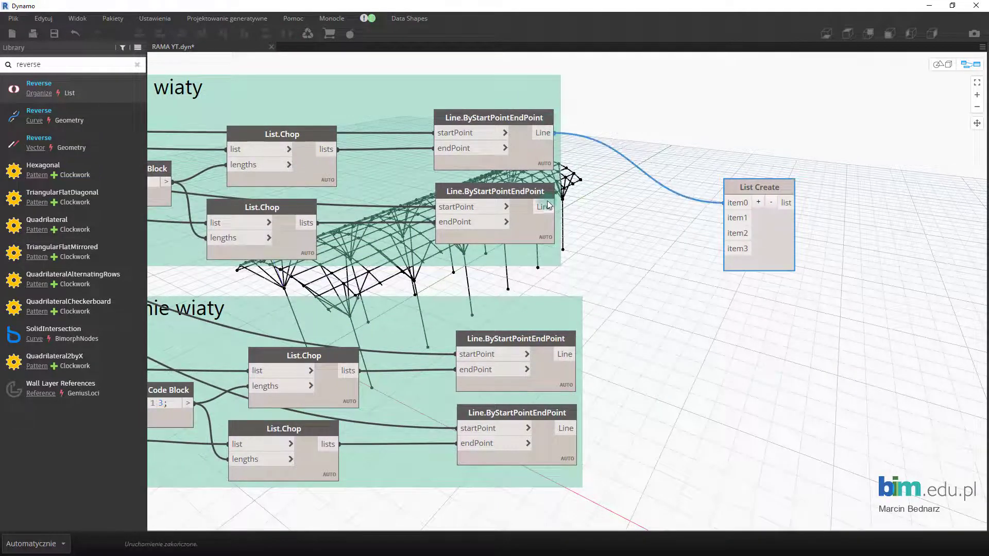
{"action": "left_click", "coordinate": [557, 207]}
{"action": "left_click", "coordinate": [742, 218]}
{"action": "left_click", "coordinate": [575, 354]}
{"action": "left_click", "coordinate": [731, 233]}
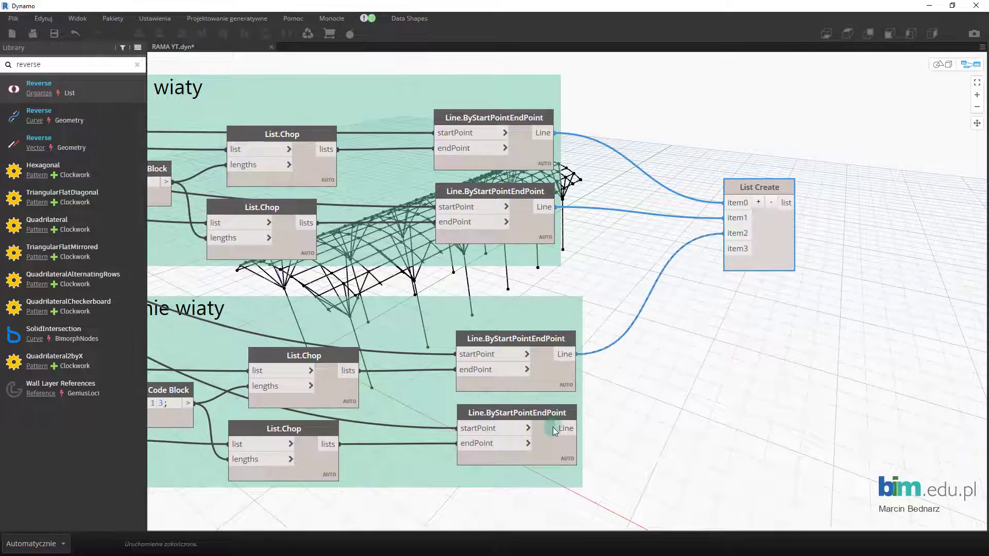
{"action": "left_click", "coordinate": [576, 428]}
{"action": "left_click", "coordinate": [732, 248]}
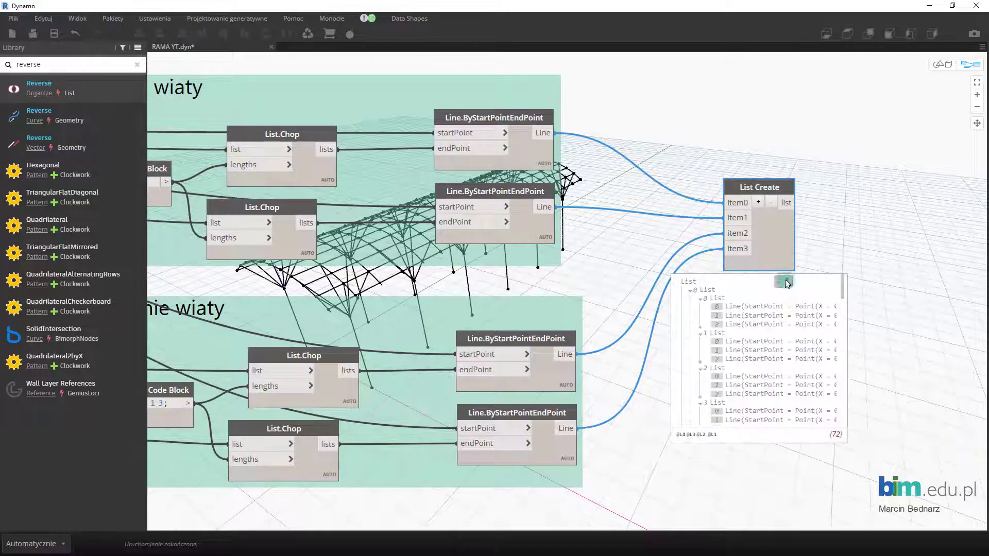
Rename the list node to 'Wszystkie gałęzie słupów'
{"action": "right_click", "coordinate": [733, 356]}
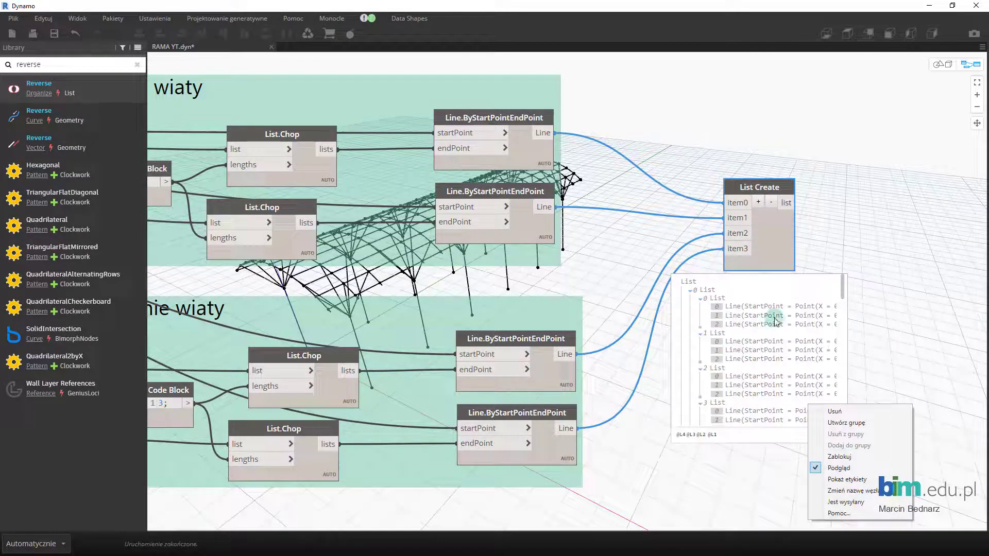
{"action": "left_click", "coordinate": [786, 281]}
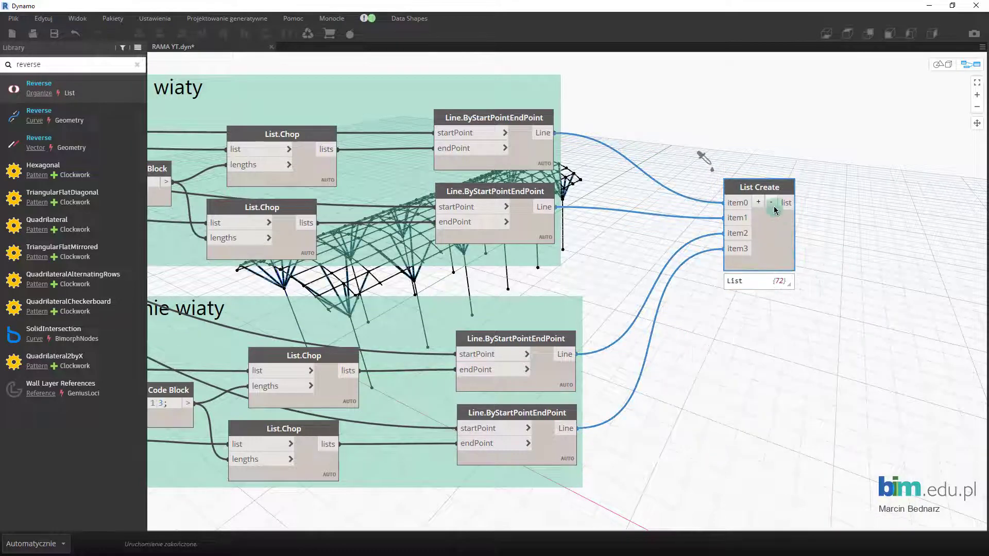
{"action": "double_click", "coordinate": [760, 187]}
{"action": "type", "text": "Wszystkie gałezie słupów"}
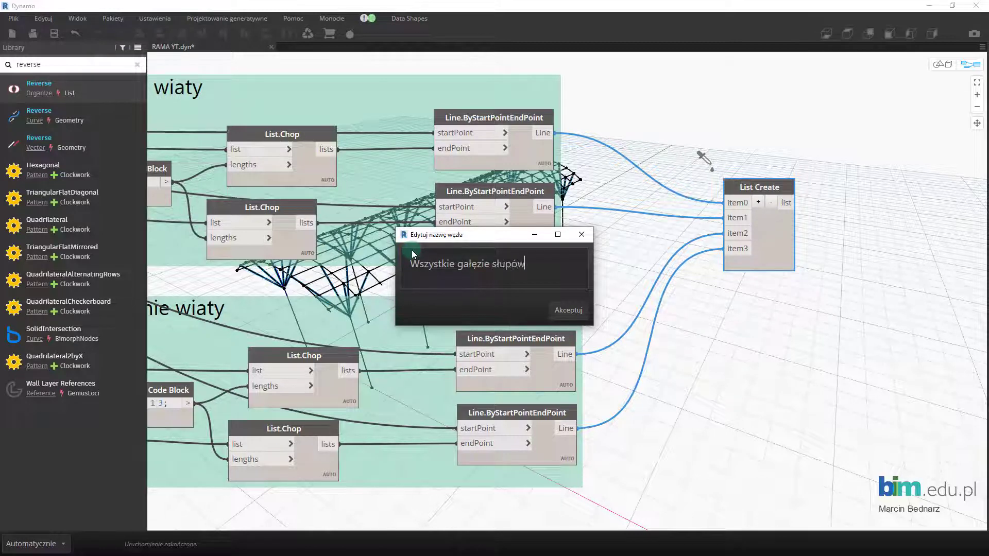
{"action": "left_click", "coordinate": [568, 310]}
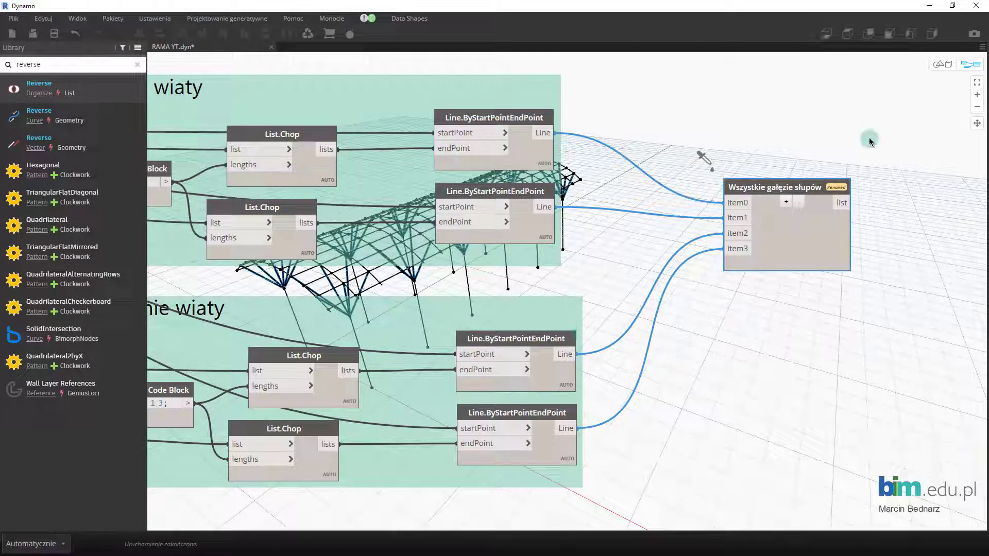
{"action": "left_click", "coordinate": [867, 117]}
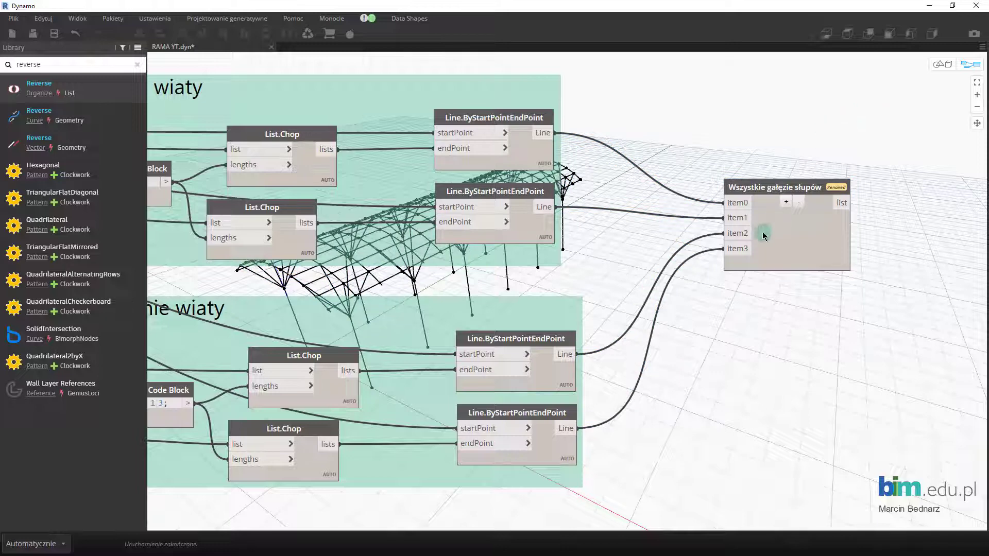
Add a Watch node fed by the Line.ByBestFitThroughPoints purlin lines
{"action": "scroll", "coordinate": [762, 237], "scroll_direction": "down", "scroll_amount": 3}
{"action": "scroll", "coordinate": [721, 309], "scroll_direction": "down", "scroll_amount": 2}
{"action": "mouse_move", "coordinate": [840, 291]}
{"action": "middle_mouse_down"}
{"action": "mouse_move", "coordinate": [479, 397]}
{"action": "mouse_move", "coordinate": [541, 390]}
{"action": "middle_mouse_up"}
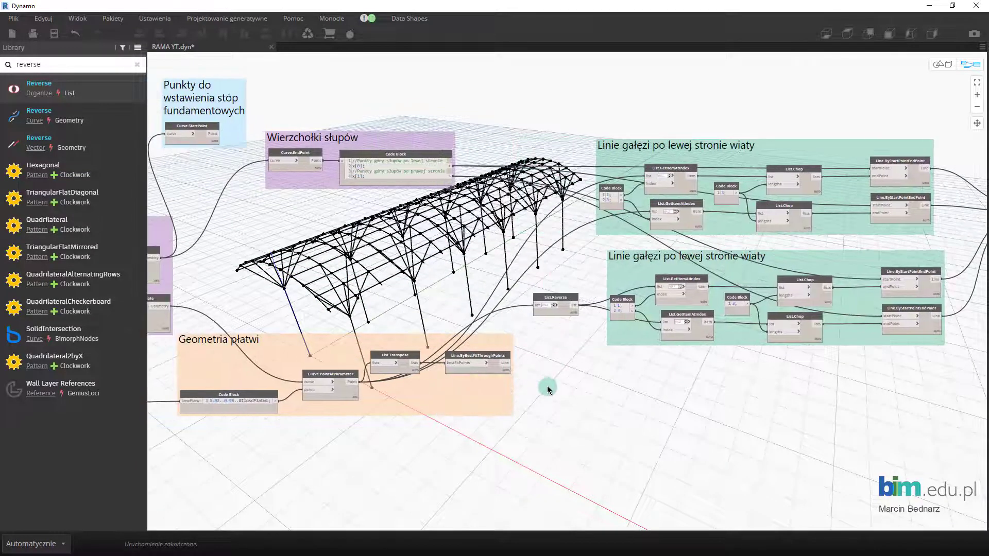
{"action": "right_click", "coordinate": [548, 387]}
{"action": "type", "text": "wat"}
{"action": "key", "text": "Return"}
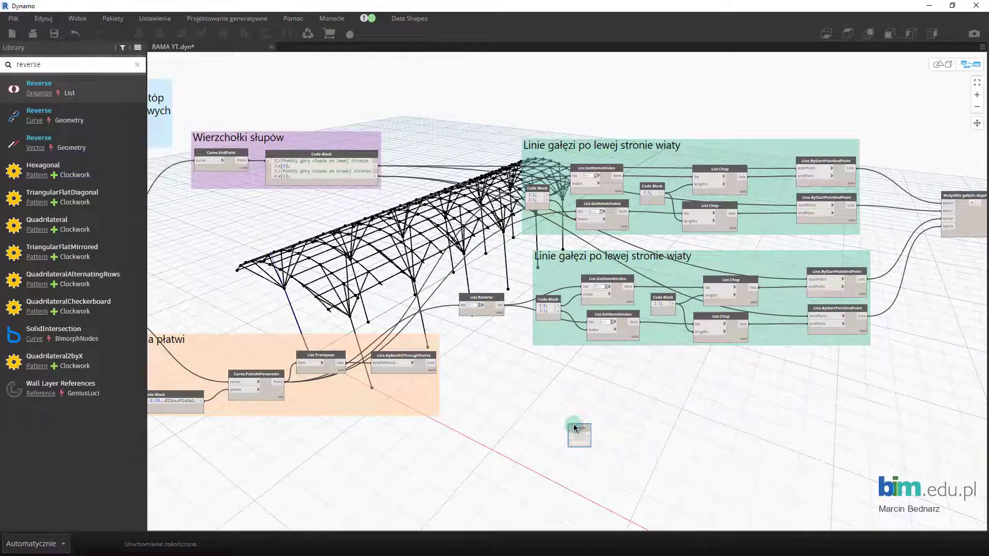
{"action": "scroll", "coordinate": [567, 397], "scroll_direction": "up", "scroll_amount": 3}
{"action": "left_click_drag", "start_coordinate": [461, 348], "coordinate": [433, 317]}
{"action": "left_click_drag", "start_coordinate": [323, 312], "coordinate": [432, 332]}
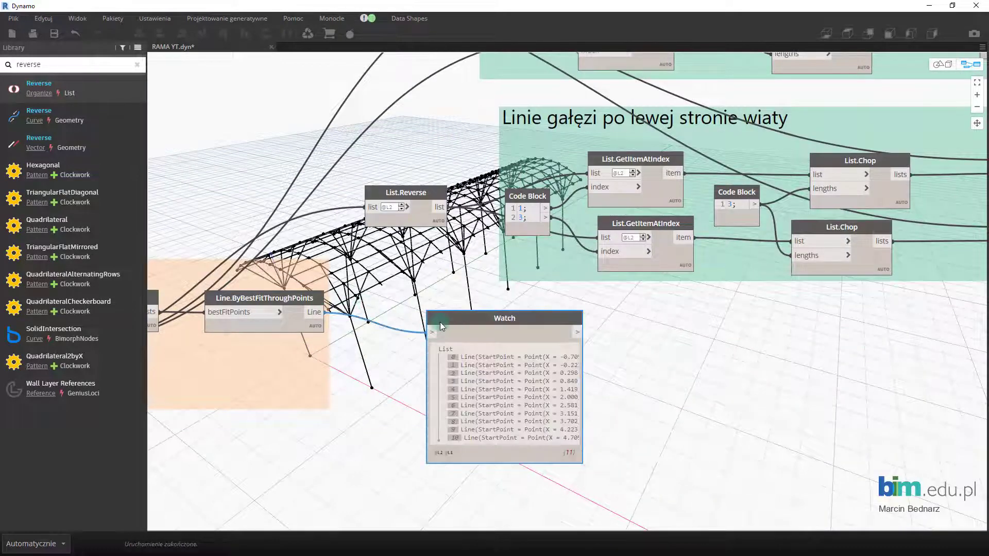
Rename the watch to 'Wszystkie płatwie' and move it beside the branches list node
{"action": "double_click", "coordinate": [477, 318]}
{"action": "type", "text": "Wszystkie płatwie"}
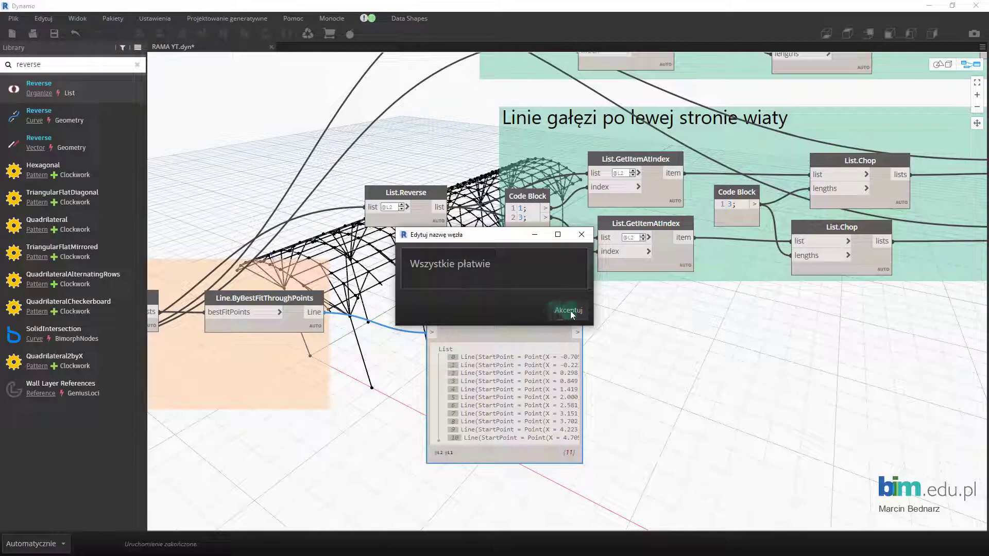
{"action": "left_click", "coordinate": [571, 315]}
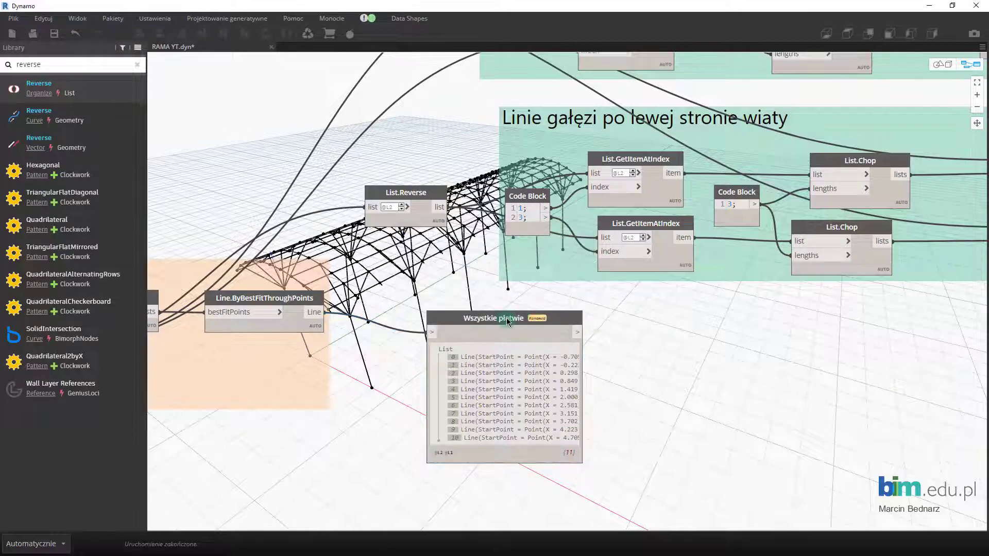
{"action": "scroll", "coordinate": [507, 322], "scroll_direction": "down", "scroll_amount": 5}
{"action": "scroll", "coordinate": [508, 322], "scroll_direction": "up", "scroll_amount": 2}
{"action": "left_click_drag", "start_coordinate": [412, 347], "coordinate": [602, 243]}
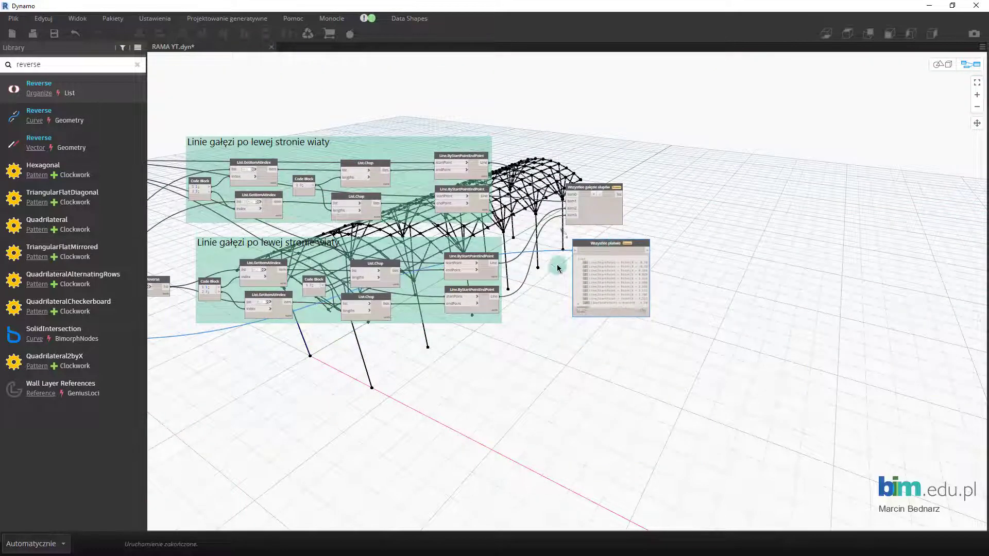
{"action": "scroll", "coordinate": [903, 283], "scroll_direction": "down", "scroll_amount": 2}
{"action": "scroll", "coordinate": [952, 256], "scroll_direction": "down", "scroll_amount": 3}
{"action": "scroll", "coordinate": [363, 229], "scroll_direction": "up", "scroll_amount": 5}
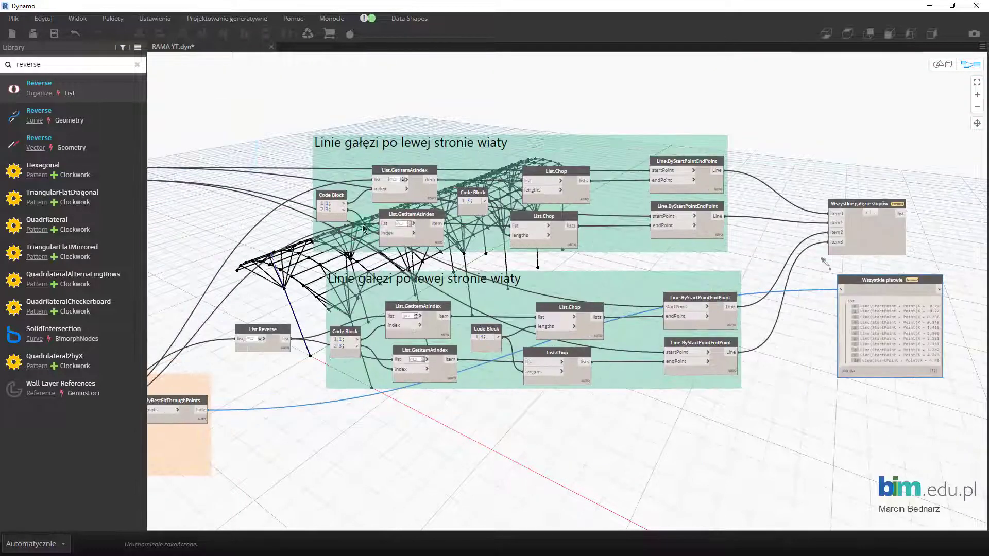
{"action": "middle_click_drag", "start_coordinate": [363, 229], "coordinate": [899, 286]}
Add a Watch node and paste two copies of it
{"action": "right_click", "coordinate": [640, 123]}
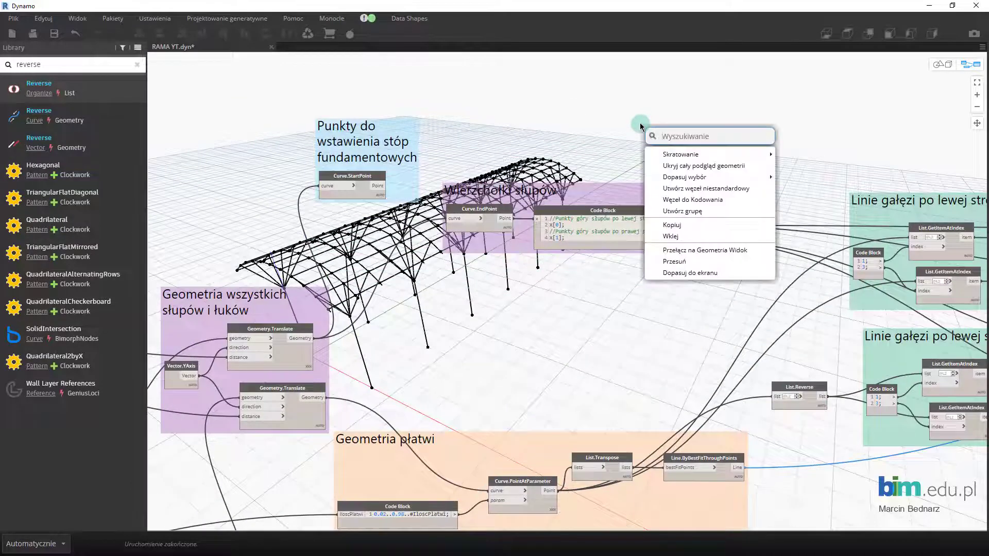
{"action": "type", "text": "watch"}
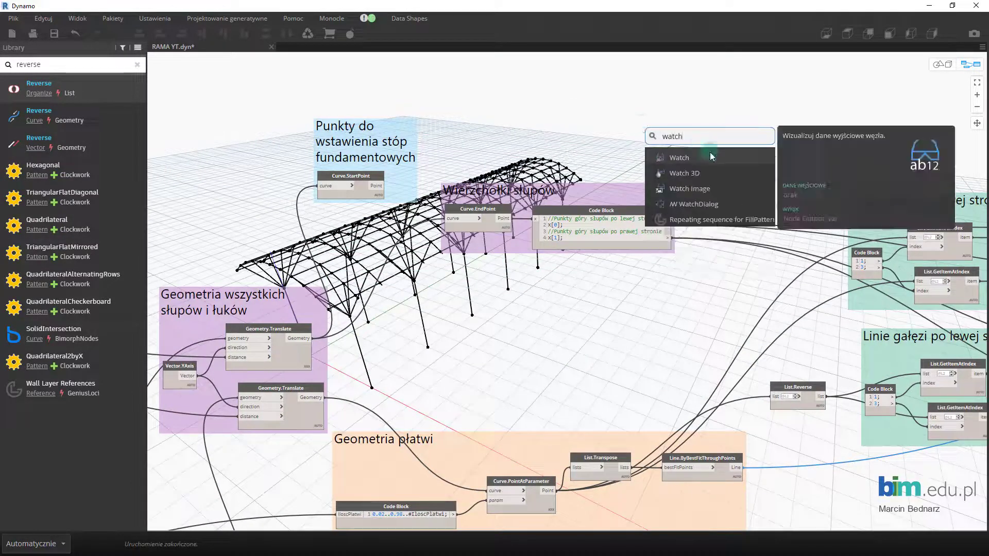
{"action": "left_click", "coordinate": [712, 157]}
{"action": "key", "text": "ctrl+c"}
{"action": "key", "text": "ctrl+v"}
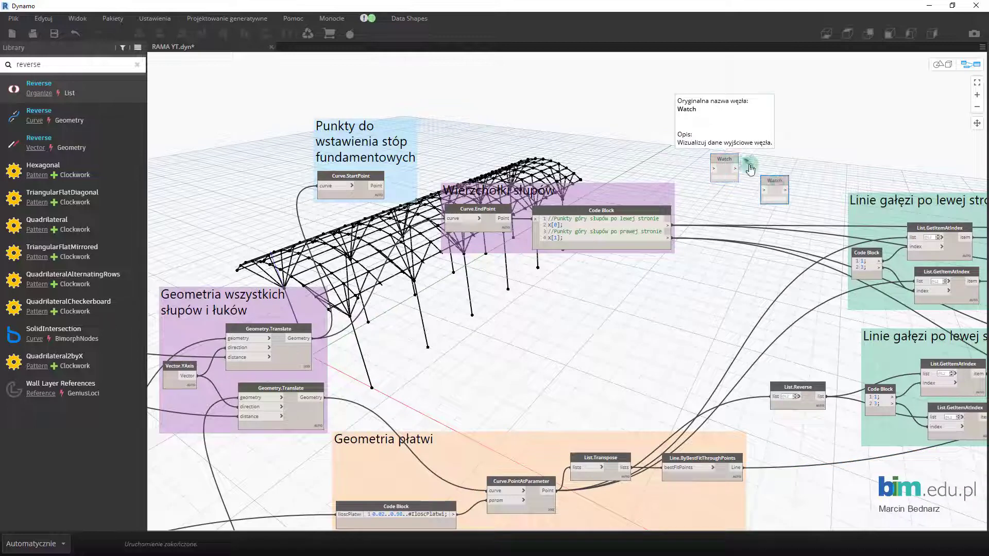
{"action": "key", "text": "ctrl+v"}
Feed the translated column geometry into the top watch and name it 'Wszystkie słupy'
{"action": "scroll", "coordinate": [562, 116], "scroll_direction": "up", "scroll_amount": 3}
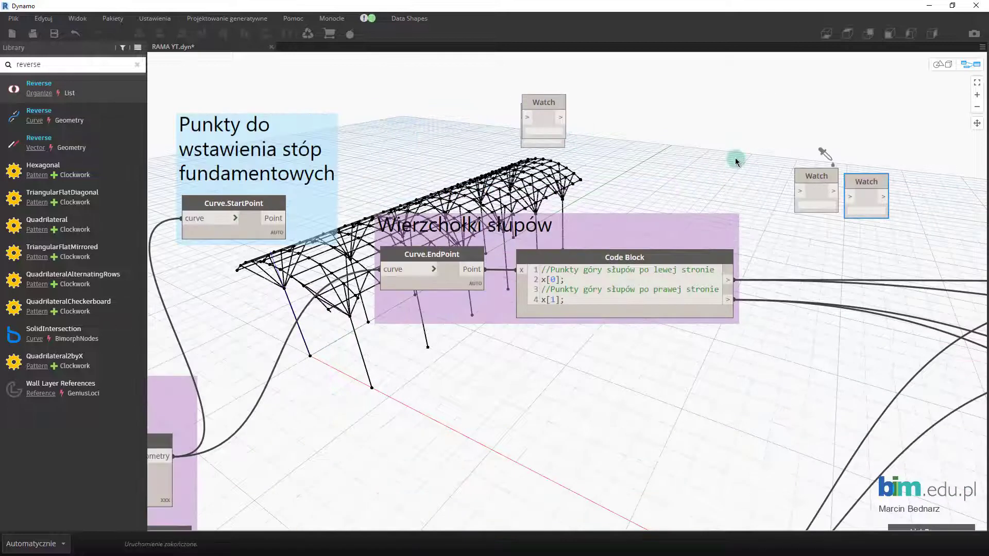
{"action": "left_click_drag", "start_coordinate": [563, 112], "coordinate": [565, 119]}
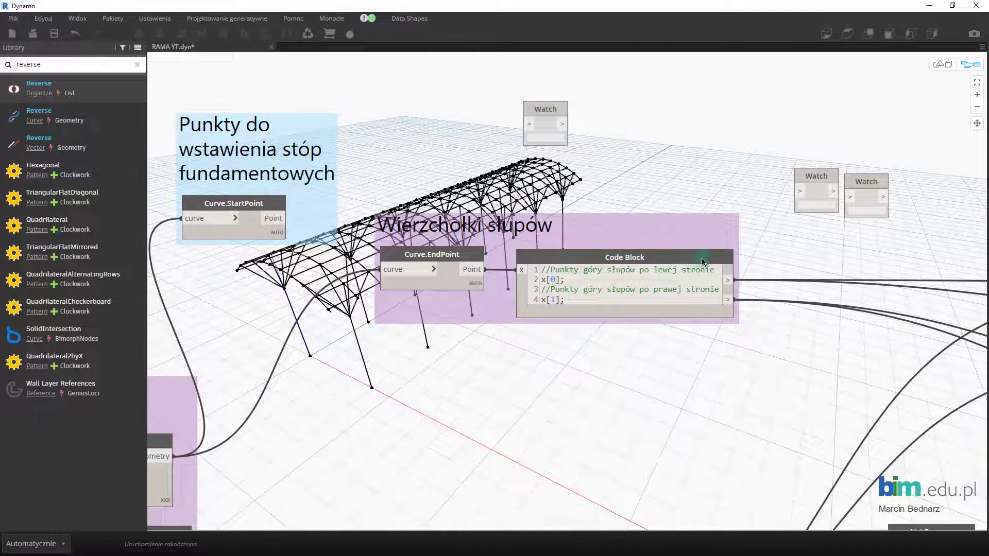
{"action": "middle_click_drag", "start_coordinate": [441, 275], "coordinate": [640, 239]}
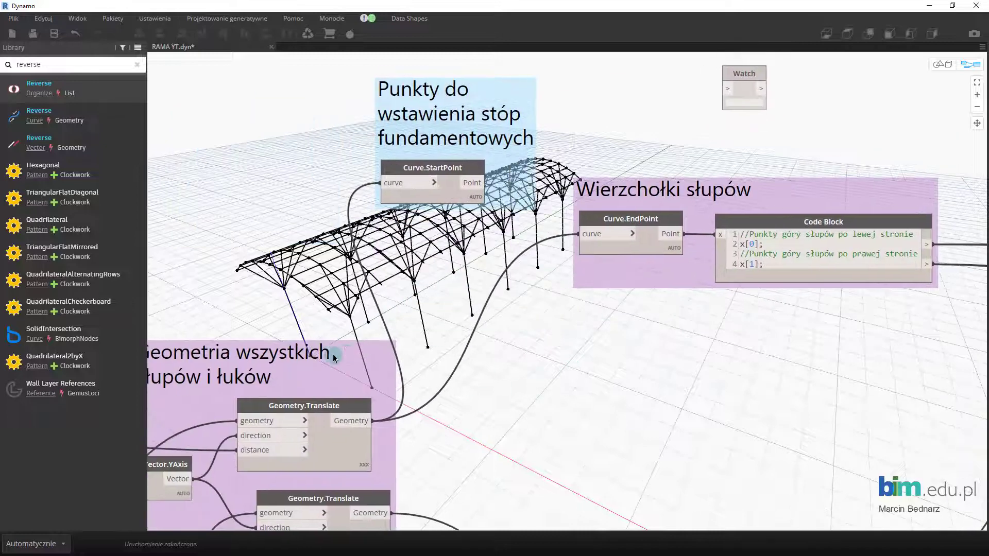
{"action": "left_click", "coordinate": [372, 421]}
{"action": "left_click", "coordinate": [727, 88]}
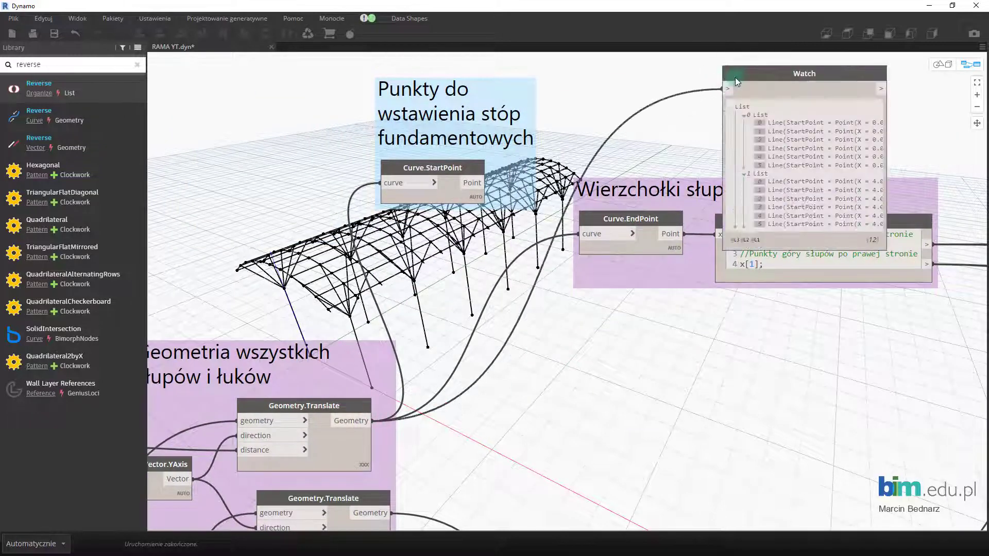
{"action": "double_click", "coordinate": [763, 75]}
{"action": "type", "text": "Wszystki"}
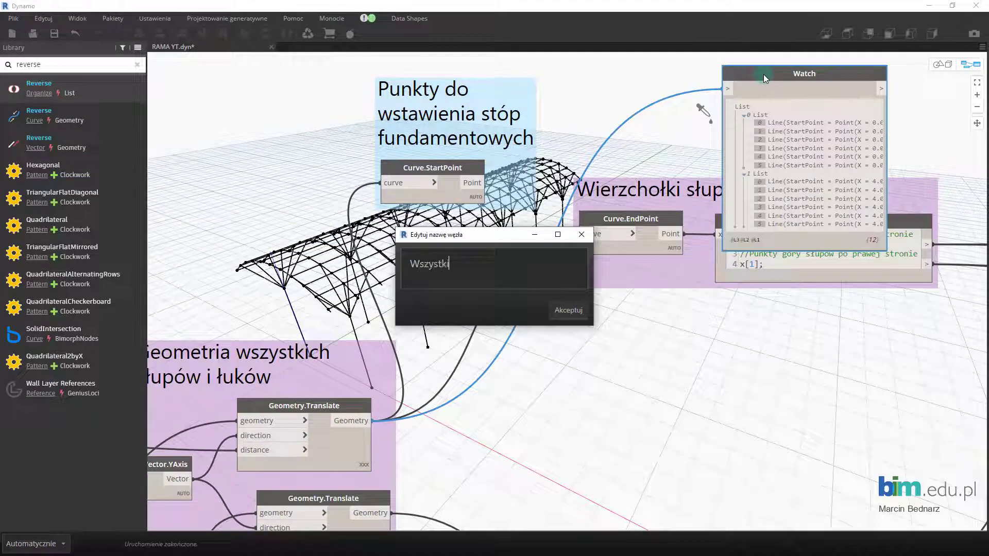
{"action": "type", "text": "upy"}
{"action": "key", "text": "Return"}
Wire the lower Geometry.Translate arcs into the spare watch and name it 'Wszystkie łuki'
{"action": "scroll", "coordinate": [763, 74], "scroll_direction": "down", "scroll_amount": 2}
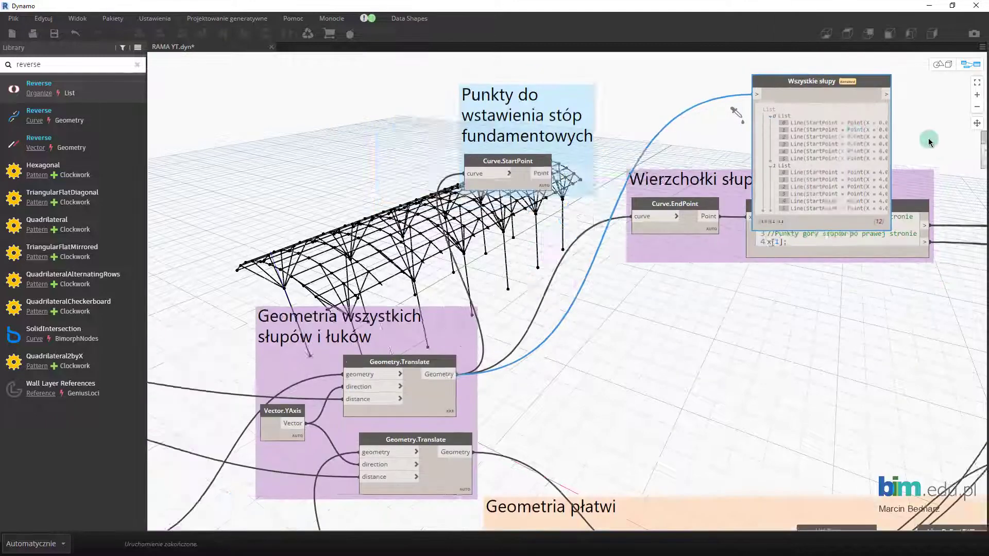
{"action": "middle_click_drag", "start_coordinate": [978, 129], "coordinate": [851, 129]}
{"action": "left_click_drag", "start_coordinate": [851, 128], "coordinate": [578, 302]}
{"action": "middle_click_drag", "start_coordinate": [478, 385], "coordinate": [558, 364]}
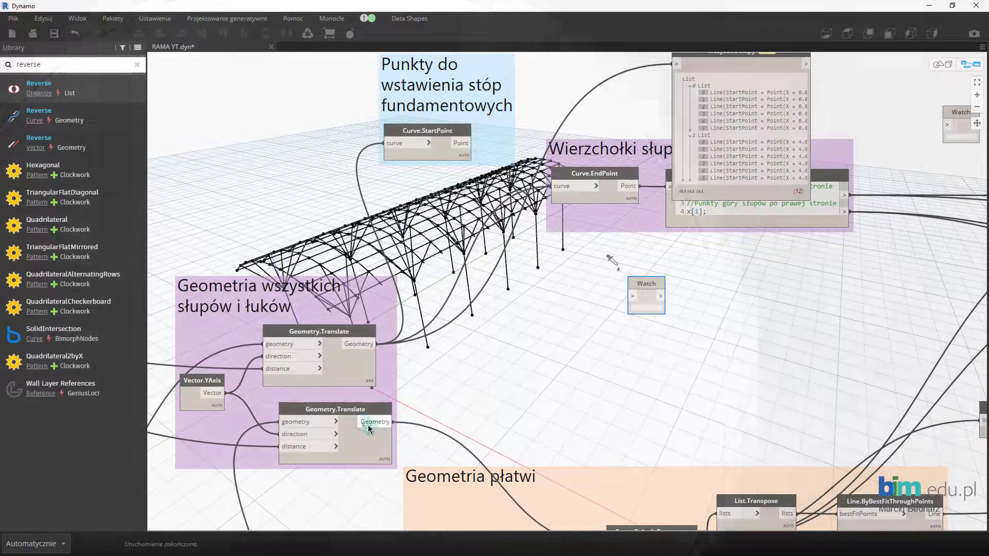
{"action": "left_click_drag", "start_coordinate": [390, 422], "coordinate": [633, 297]}
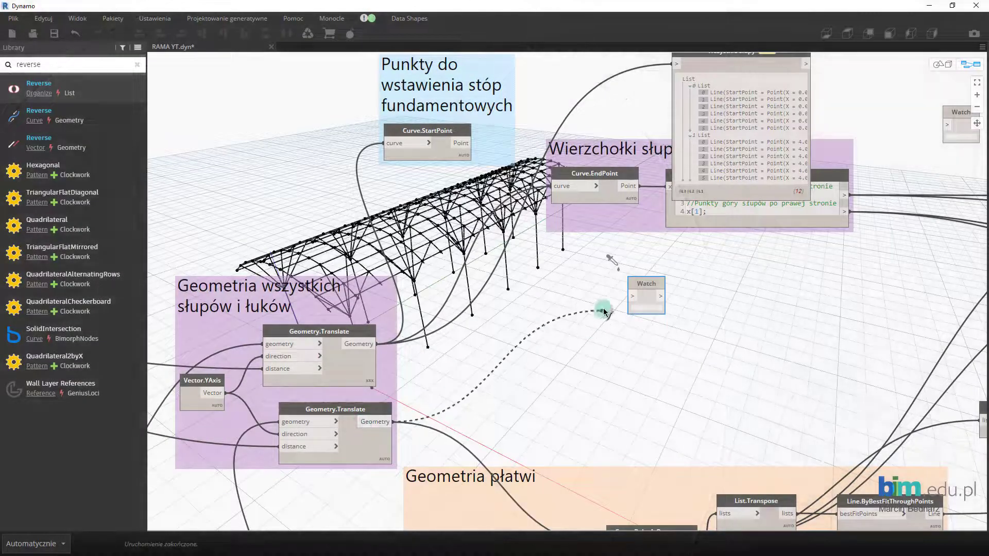
{"action": "double_click", "coordinate": [641, 287]}
{"action": "type", "text": "Wszystkie łuki"}
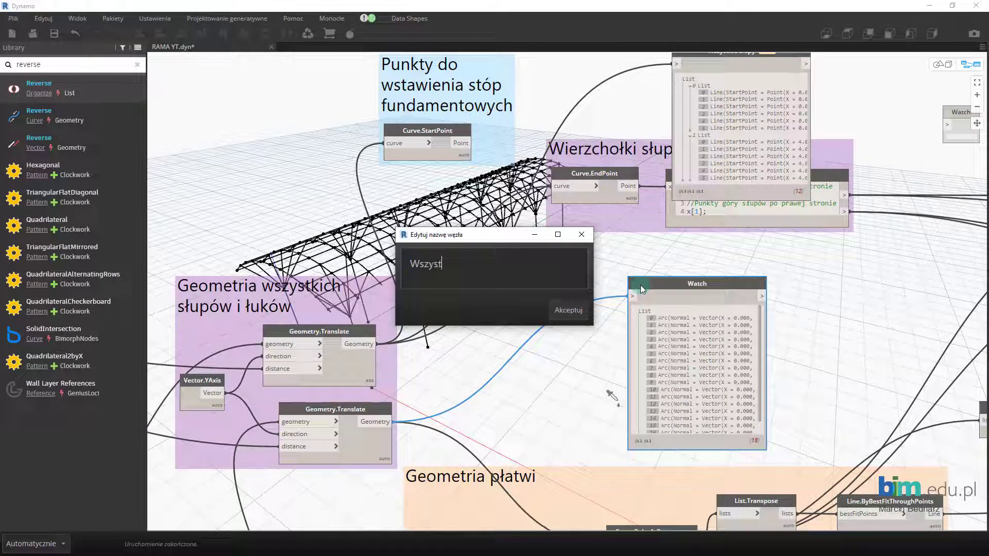
{"action": "left_click", "coordinate": [568, 310]}
{"action": "scroll", "coordinate": [849, 280], "scroll_direction": "down", "scroll_amount": 3}
Feed the Curve.StartPoint points into a watch and rename it 'Punkty stóp fundamentowych'
{"action": "left_click_drag", "start_coordinate": [855, 196], "coordinate": [857, 140]}
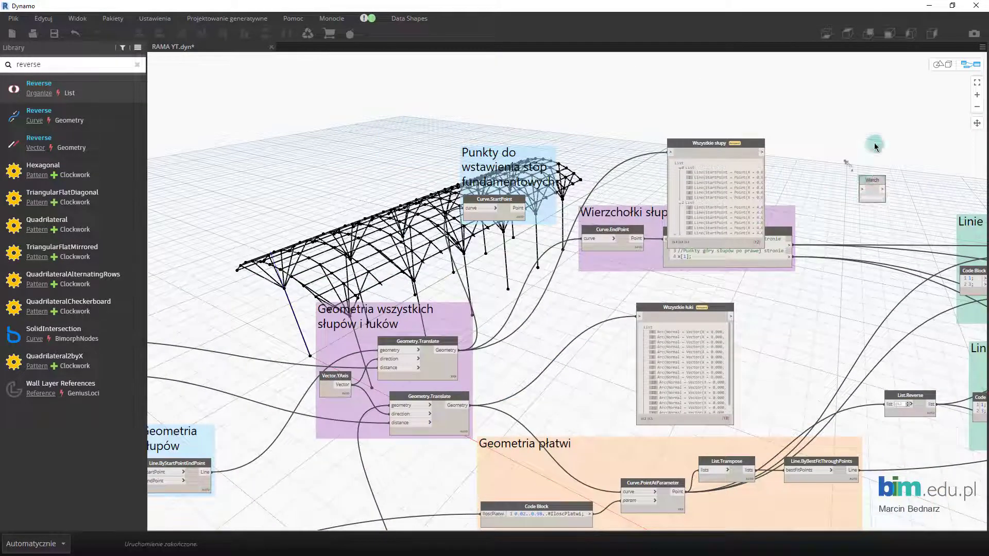
{"action": "left_click_drag", "start_coordinate": [724, 140], "coordinate": [732, 91]}
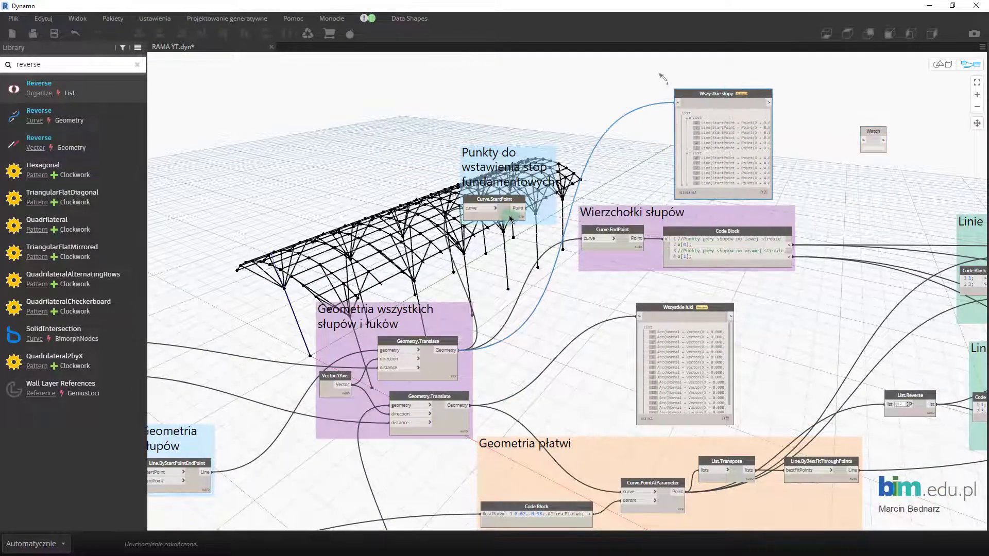
{"action": "scroll", "coordinate": [392, 185], "scroll_direction": "up", "scroll_amount": 3}
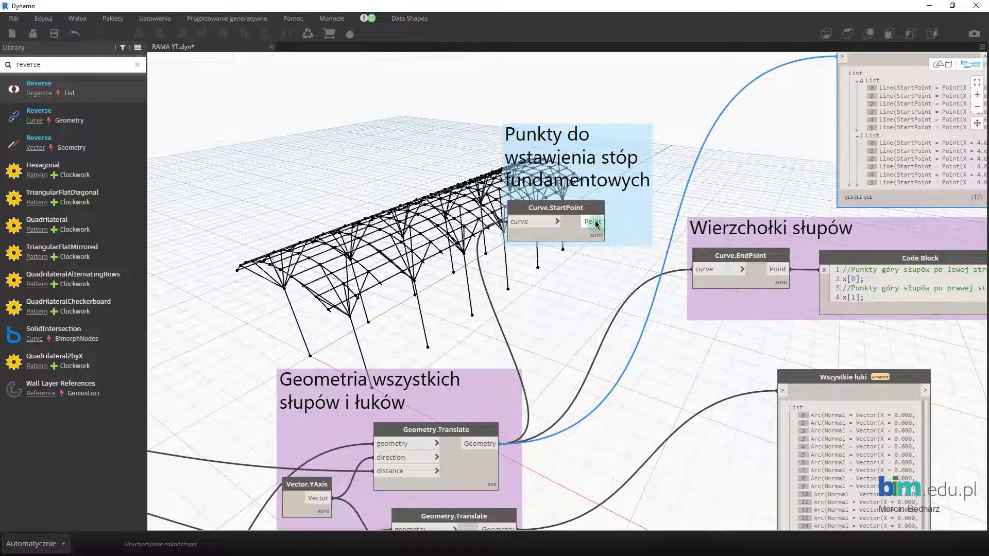
{"action": "left_click", "coordinate": [596, 224]}
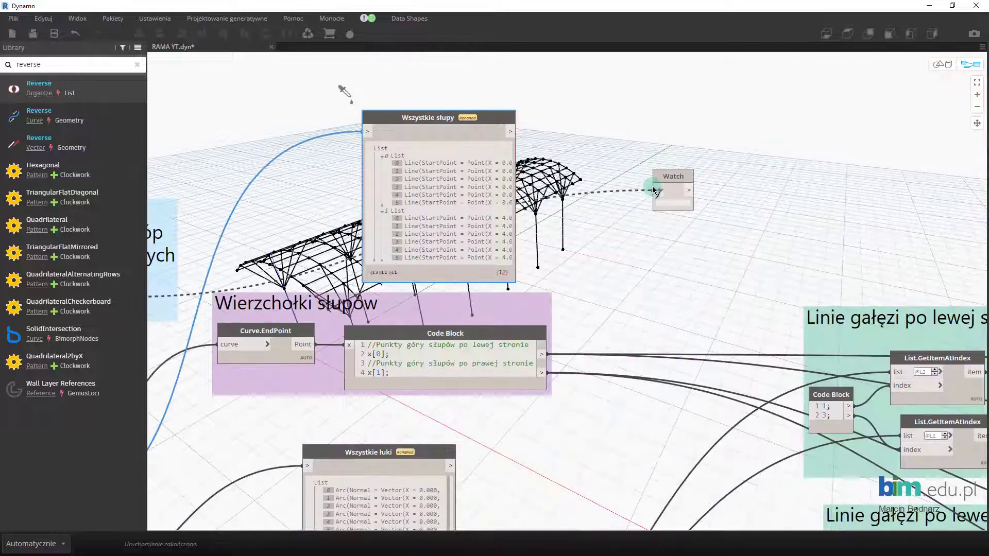
{"action": "left_click", "coordinate": [653, 190]}
{"action": "double_click", "coordinate": [690, 177]}
{"action": "type", "text": "Punkty stóp fundamentowych"}
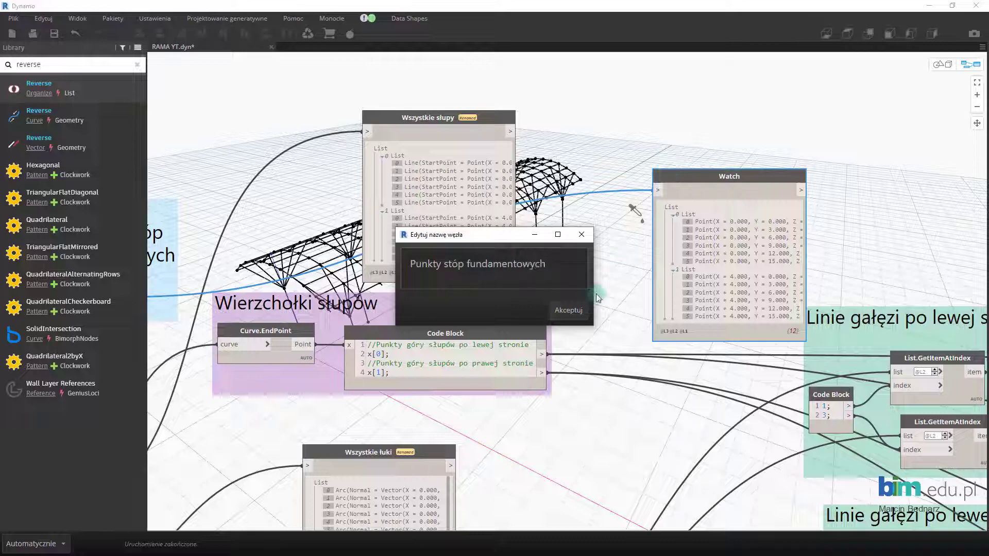
{"action": "left_click", "coordinate": [569, 309]}
Stack the four watch nodes in one column beside the 'Wszystkie gałęzie słupów' list node
{"action": "scroll", "coordinate": [840, 222], "scroll_direction": "down", "scroll_amount": 5}
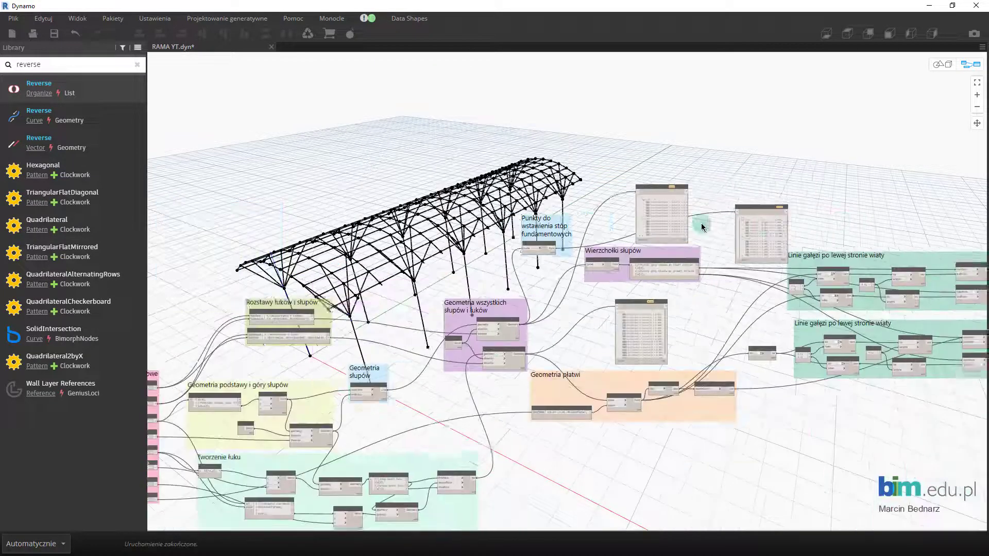
{"action": "scroll", "coordinate": [697, 220], "scroll_direction": "down", "scroll_amount": 2}
{"action": "left_click_drag", "start_coordinate": [976, 404], "coordinate": [886, 388]}
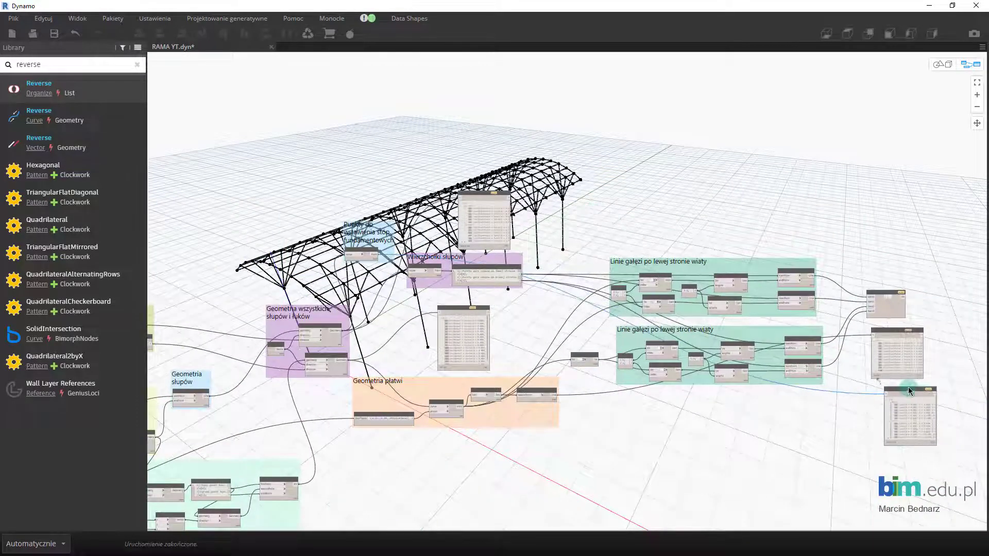
{"action": "mouse_move", "coordinate": [484, 193]}
{"action": "left_mouse_down"}
{"action": "mouse_move", "coordinate": [564, 229]}
{"action": "mouse_move", "coordinate": [912, 453]}
{"action": "left_mouse_up"}
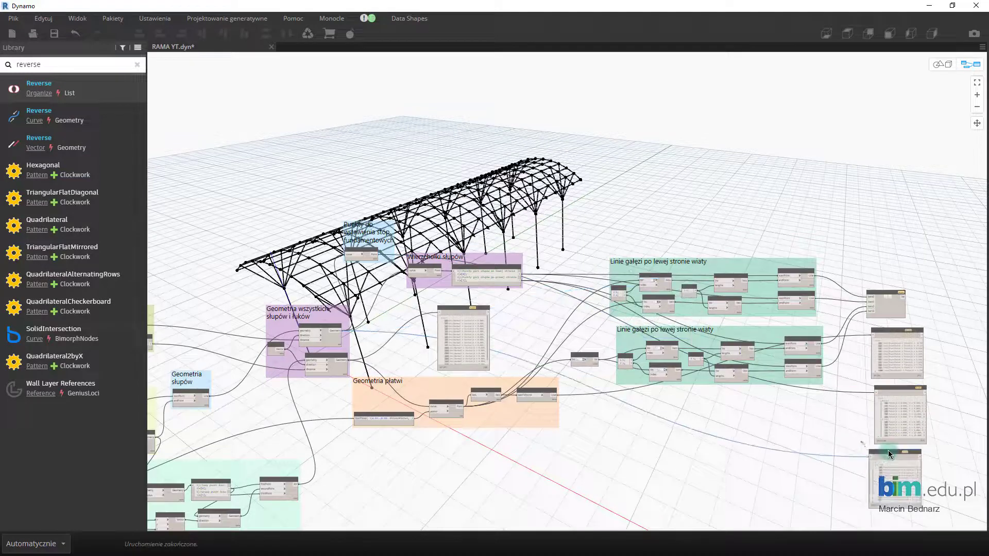
{"action": "left_click_drag", "start_coordinate": [455, 311], "coordinate": [907, 529]}
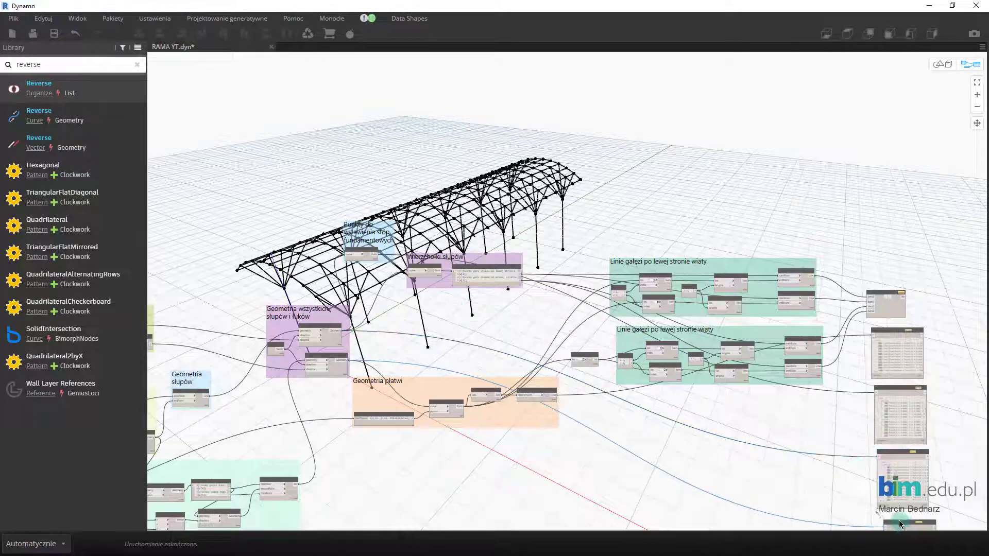
{"action": "middle_click_drag", "start_coordinate": [935, 367], "coordinate": [775, 279]}
Group the output column and title it 'Geometria w Dynamo służąca do wstawienia elementów w Revicie'
{"action": "left_click_drag", "start_coordinate": [730, 211], "coordinate": [739, 214]}
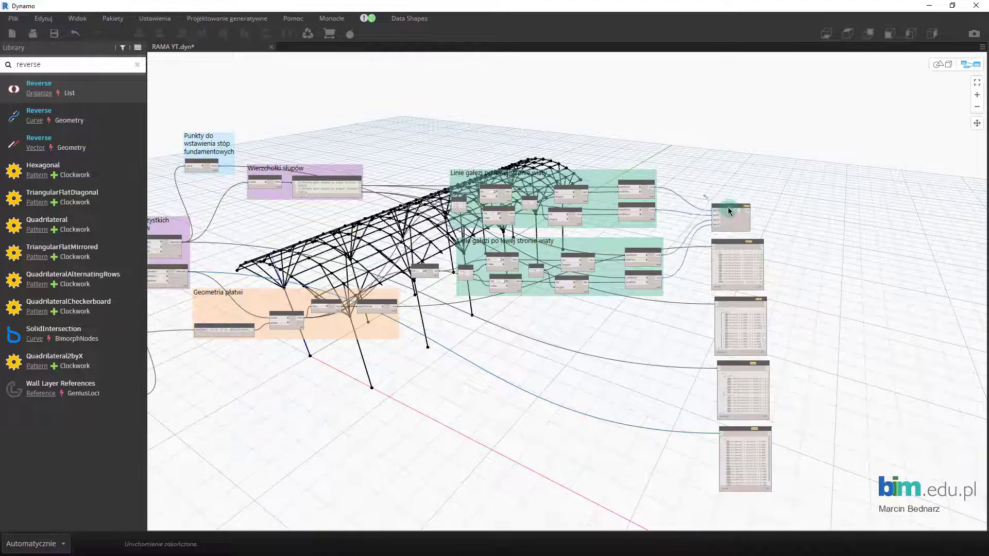
{"action": "left_click_drag", "start_coordinate": [813, 481], "coordinate": [695, 164]}
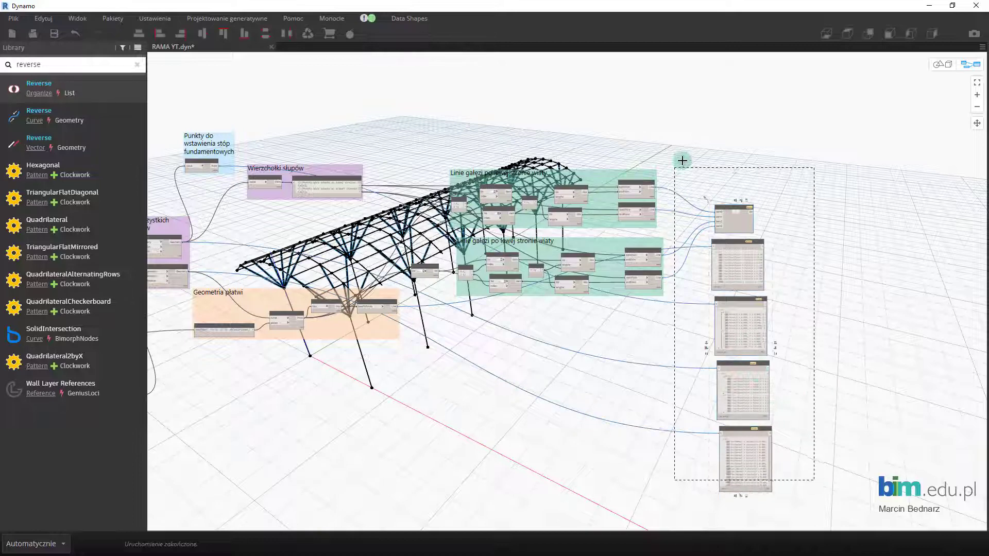
{"action": "key", "text": "ctrl+g"}
{"action": "double_click", "coordinate": [741, 197]}
{"action": "type", "text": "Geometria w"}
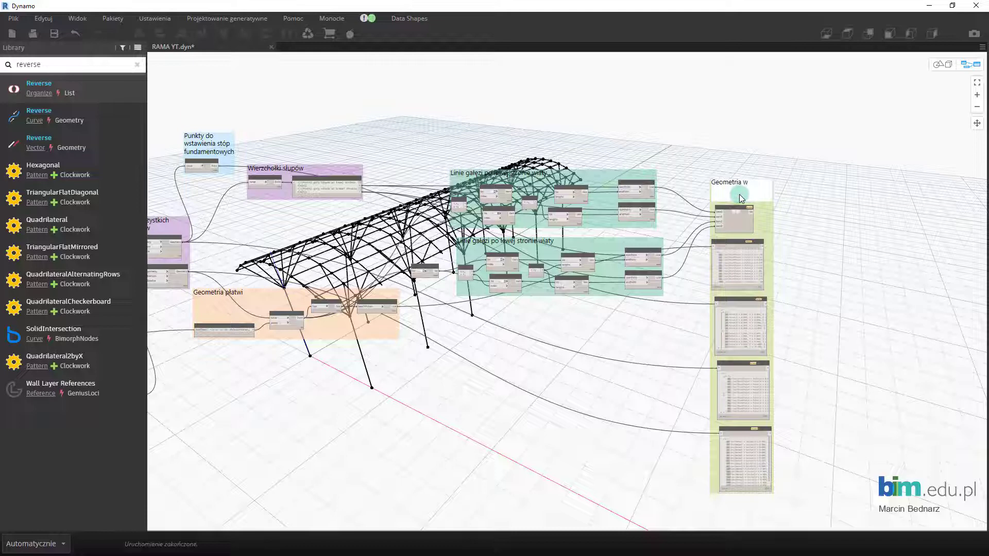
{"action": "type", "text": "Dynamo służąc"}
{"action": "type", "text": "a do wstawienia ele"}
{"action": "type", "text": "mentów w Revicie"}
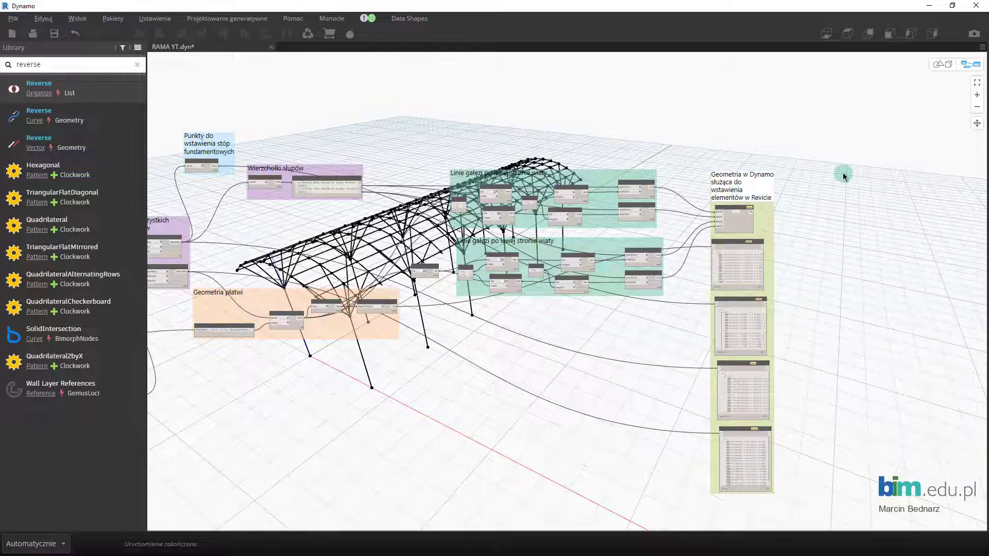
{"action": "scroll", "coordinate": [786, 200], "scroll_direction": "up", "scroll_amount": 3}
Review the footing points, słupy and łuki watches, then clear the library search
{"action": "scroll", "coordinate": [787, 199], "scroll_direction": "up", "scroll_amount": 3}
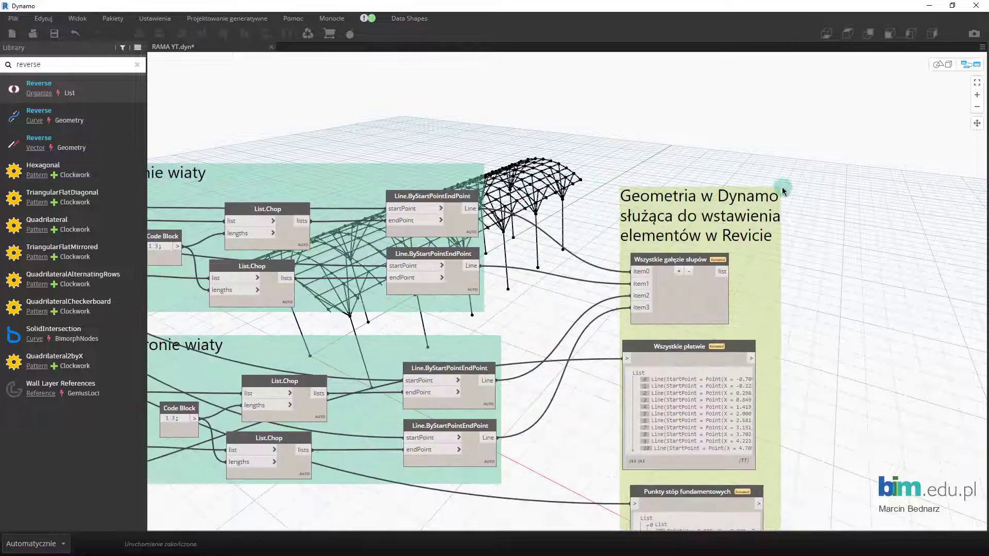
{"action": "scroll", "coordinate": [787, 200], "scroll_direction": "up", "scroll_amount": 2}
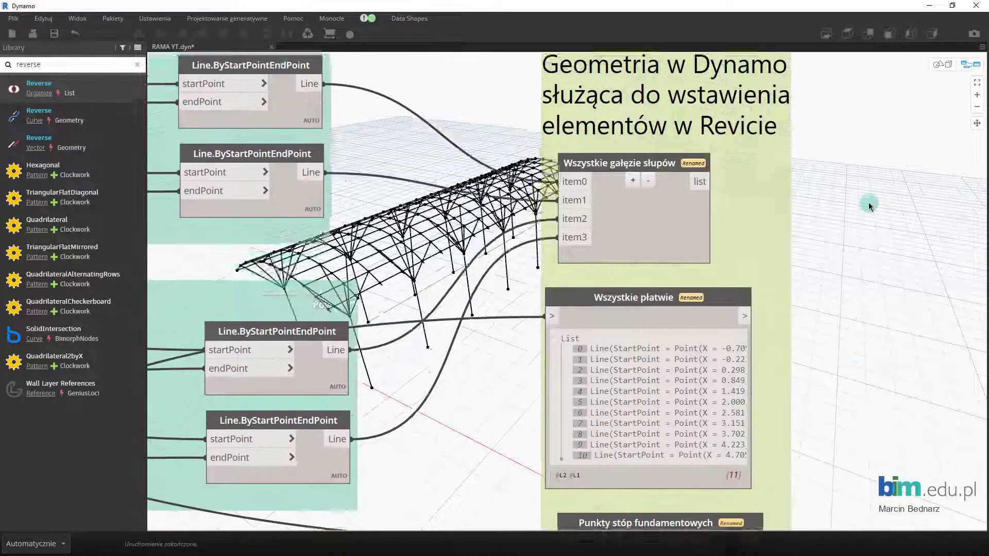
{"action": "middle_click_drag", "start_coordinate": [858, 370], "coordinate": [869, 204]}
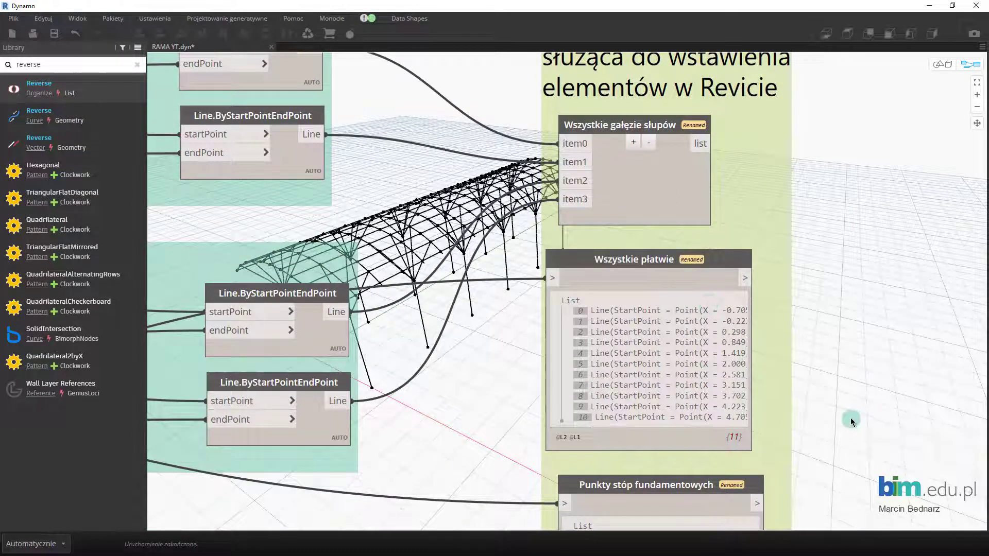
{"action": "middle_click_drag", "start_coordinate": [851, 419], "coordinate": [864, 256]}
{"action": "mouse_move", "coordinate": [894, 376]}
{"action": "middle_mouse_down"}
{"action": "mouse_move", "coordinate": [894, 326]}
{"action": "mouse_move", "coordinate": [817, 165]}
{"action": "middle_mouse_up"}
{"action": "middle_click_drag", "start_coordinate": [802, 424], "coordinate": [795, 240]}
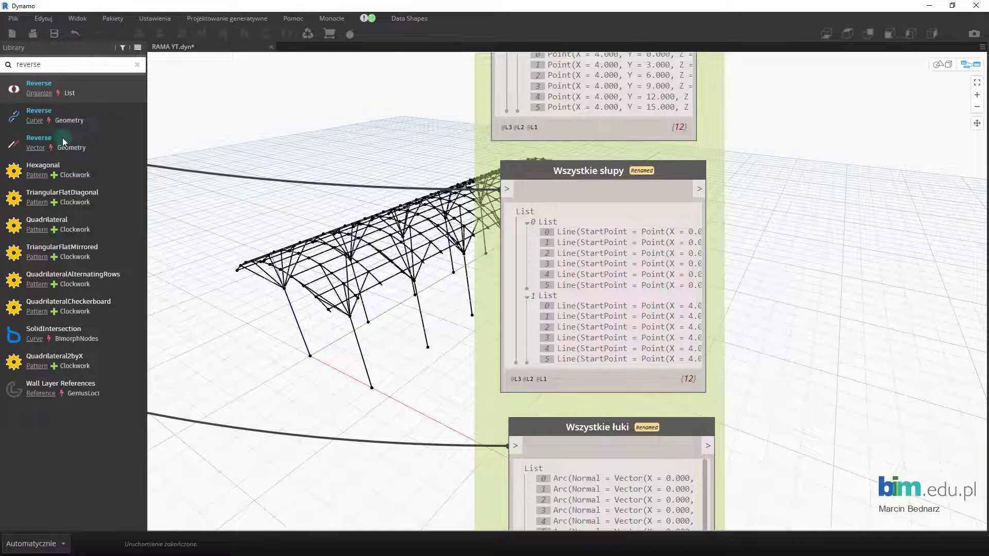
{"action": "left_click", "coordinate": [139, 65]}
{"action": "type", "text": "structuralframin"}
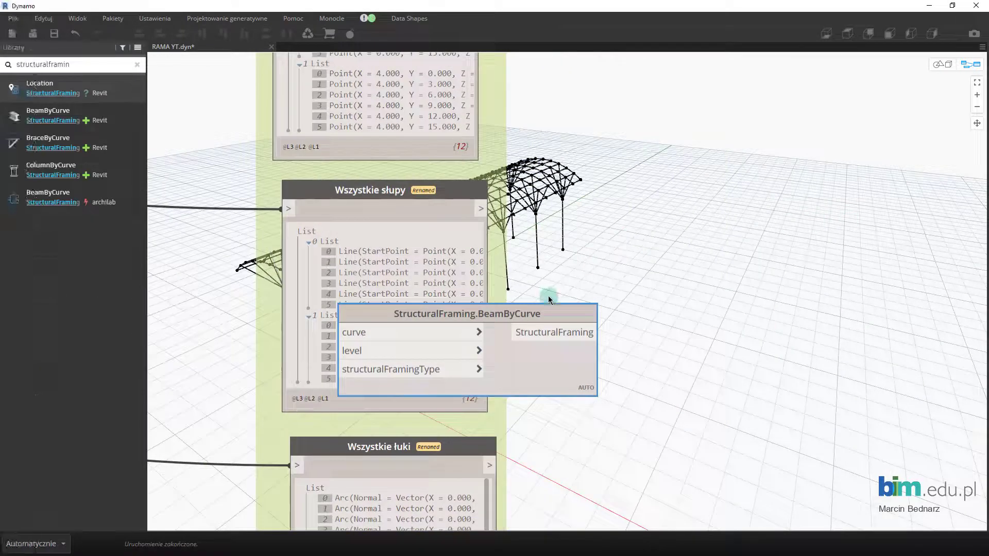
Place BeamByCurve, ColumnByCurve and FamilyInstance.ByPointAndLevel nodes from the library onto the canvas
{"action": "left_click_drag", "start_coordinate": [549, 299], "coordinate": [752, 193]}
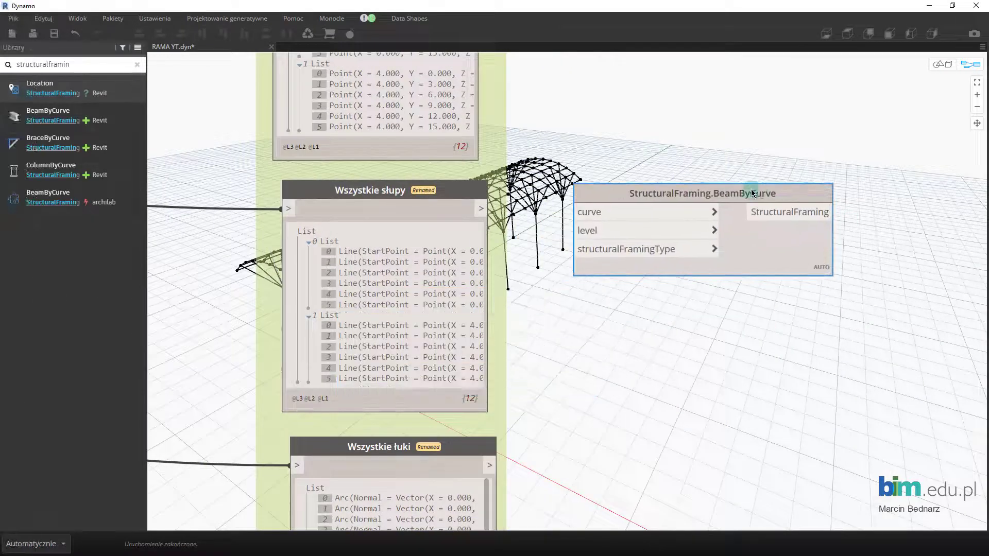
{"action": "mouse_move", "coordinate": [51, 169]}
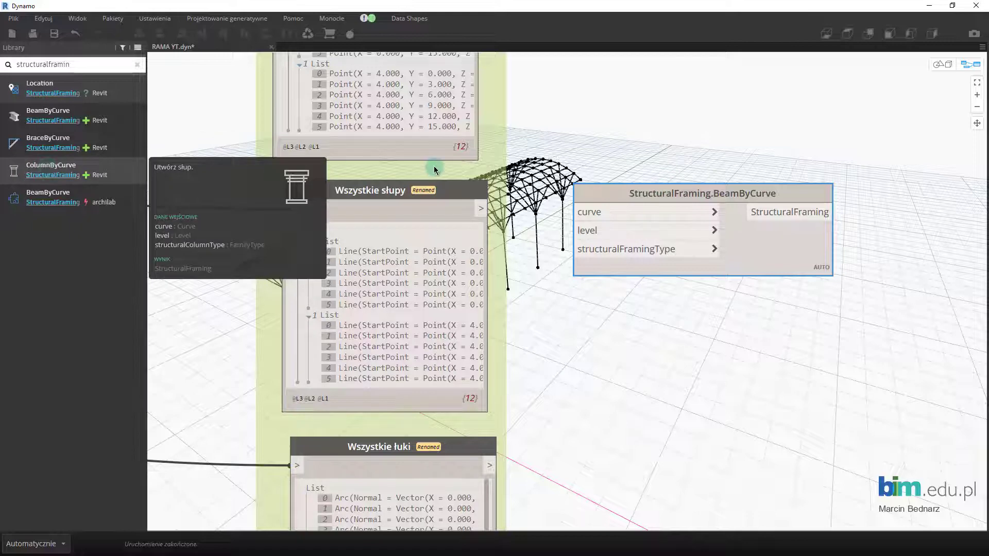
{"action": "left_click_drag", "start_coordinate": [768, 216], "coordinate": [768, 175]}
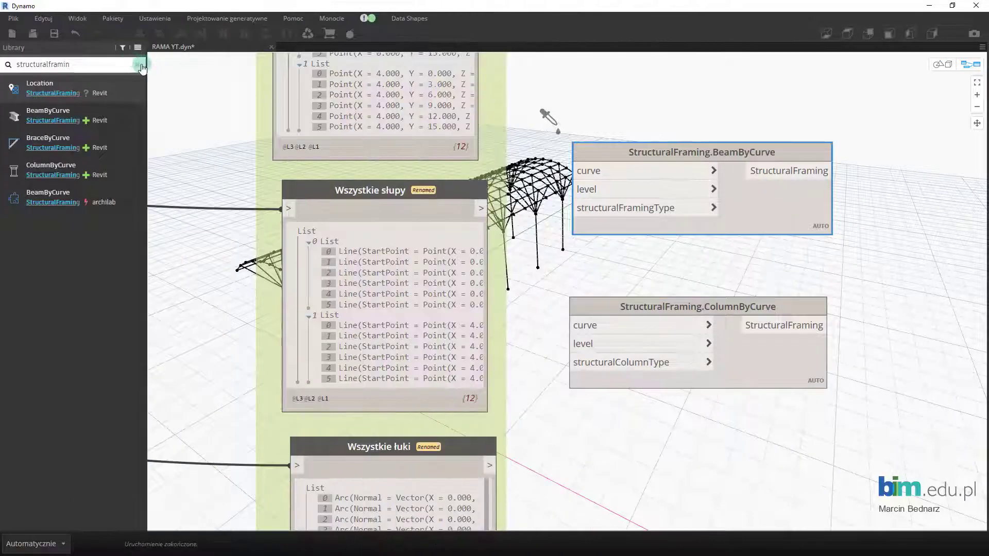
{"action": "left_click", "coordinate": [140, 65]}
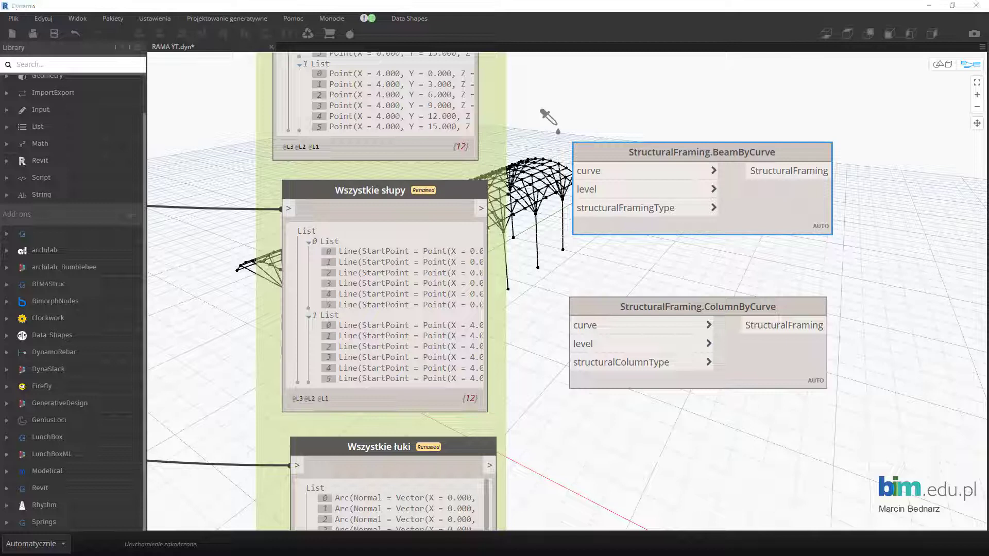
{"action": "left_click", "coordinate": [79, 66]}
{"action": "type", "text": "familyinstance"}
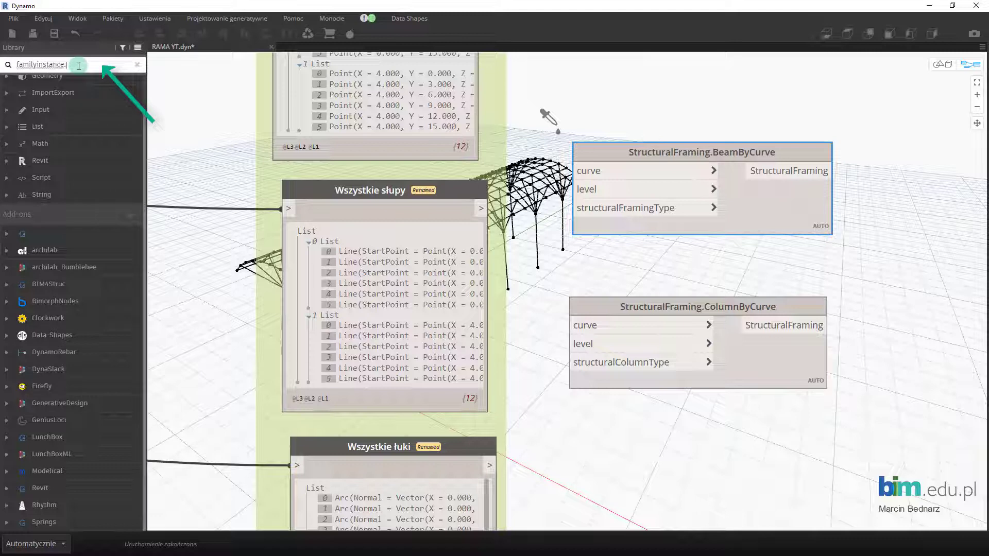
{"action": "type", "text": "by"}
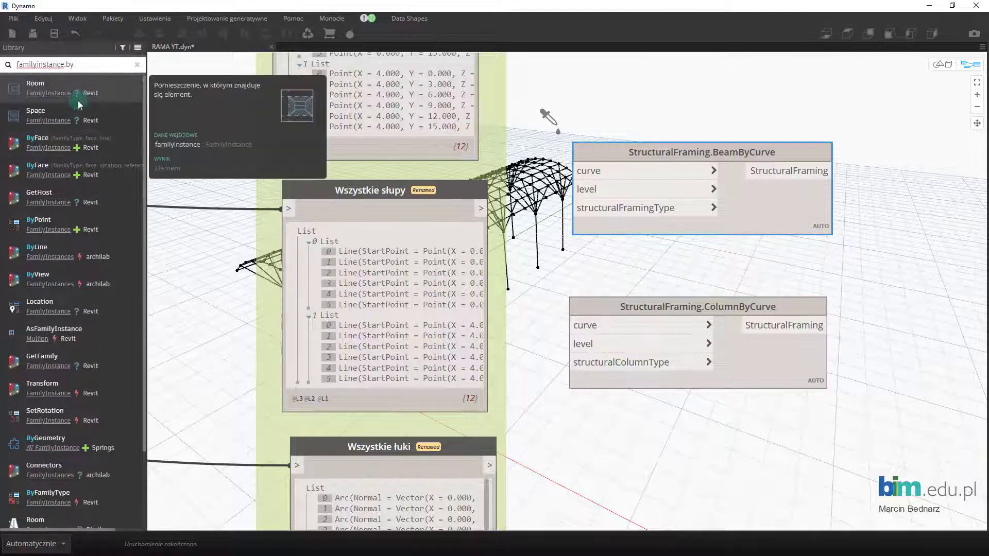
{"action": "type", "text": "pointand"}
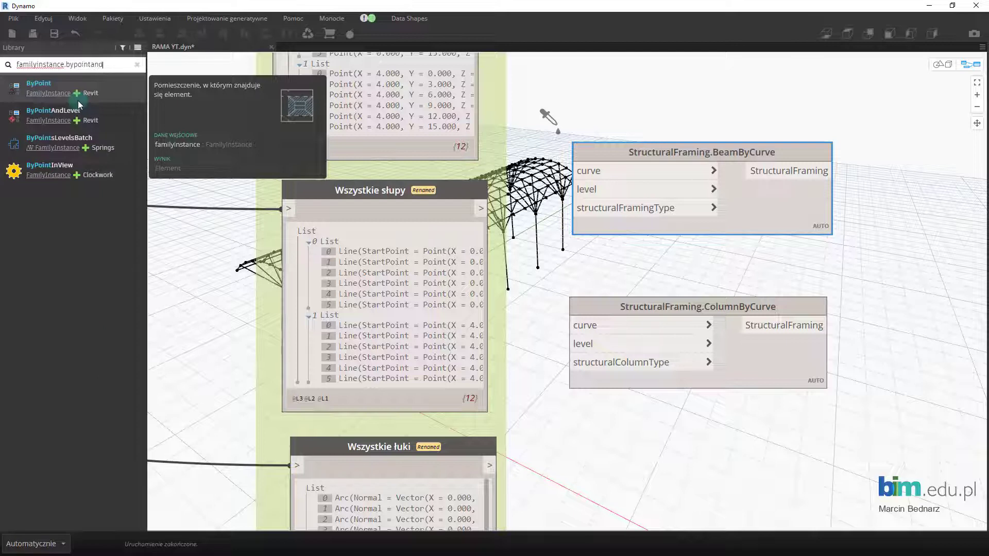
{"action": "mouse_move", "coordinate": [77, 111]}
{"action": "left_mouse_down"}
{"action": "mouse_move", "coordinate": [673, 388]}
{"action": "mouse_move", "coordinate": [674, 461]}
{"action": "left_mouse_up"}
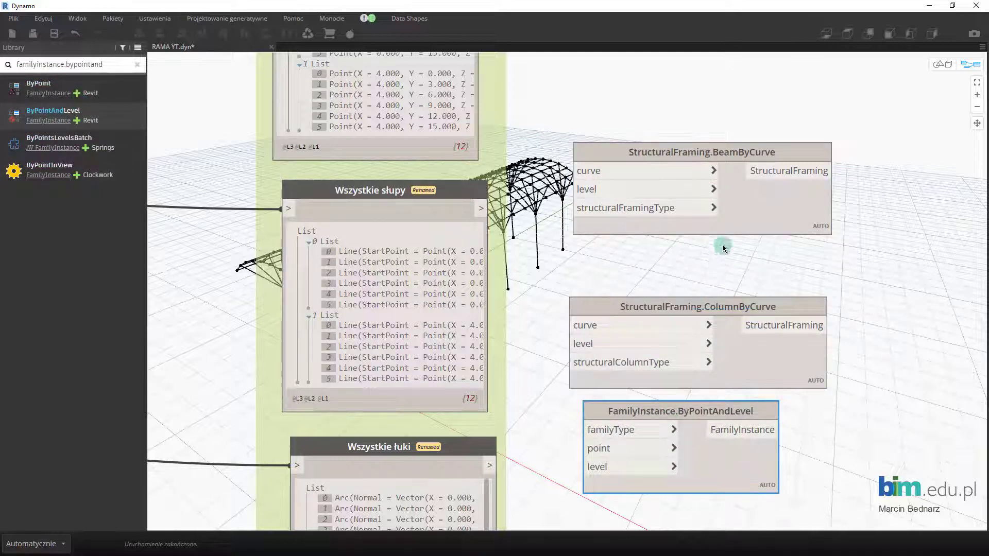
{"action": "scroll", "coordinate": [640, 102], "scroll_direction": "down", "scroll_amount": 2}
{"action": "scroll", "coordinate": [658, 225], "scroll_direction": "down", "scroll_amount": 2}
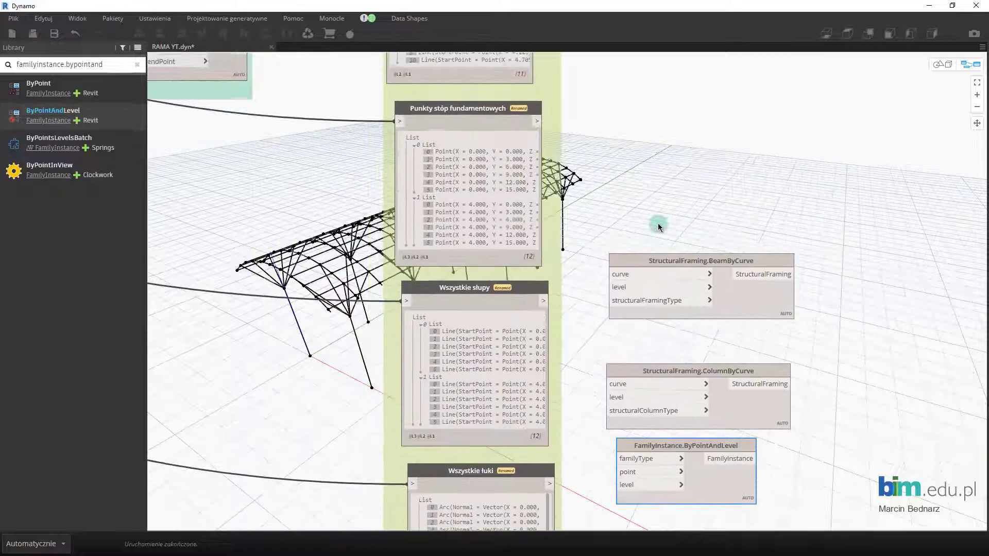
Switch the graph's run mode to Manual
{"action": "left_click", "coordinate": [50, 549]}
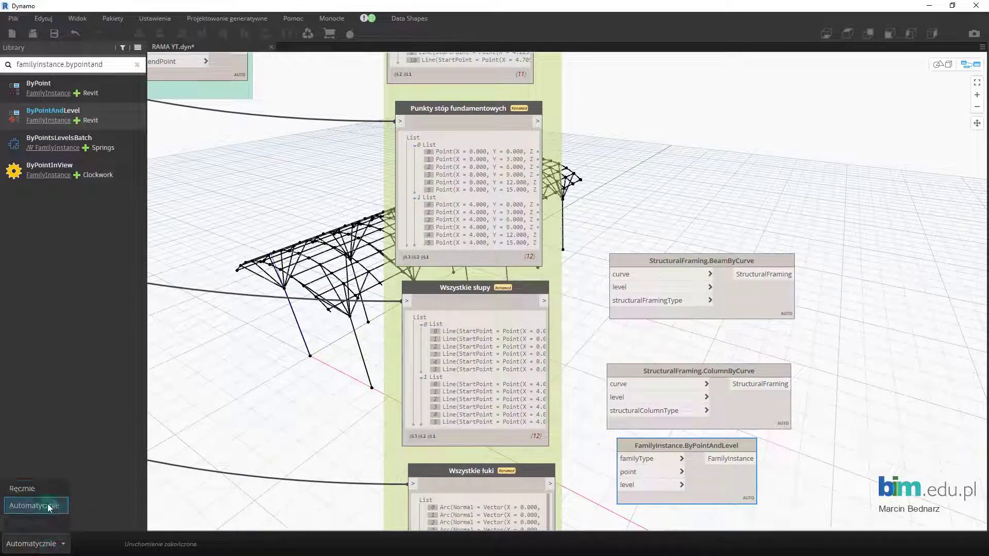
{"action": "left_click", "coordinate": [37, 489]}
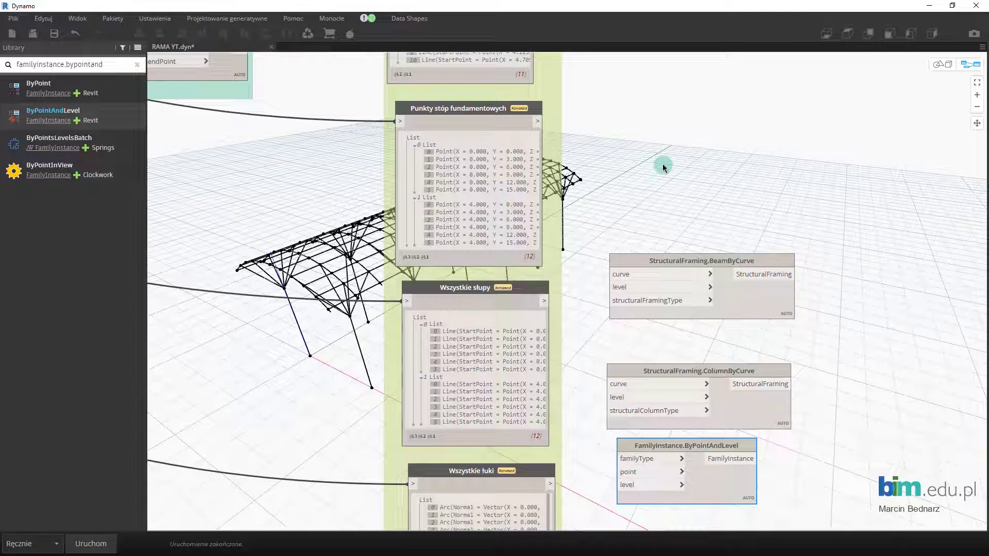
{"action": "middle_click_drag", "start_coordinate": [671, 198], "coordinate": [539, 348]}
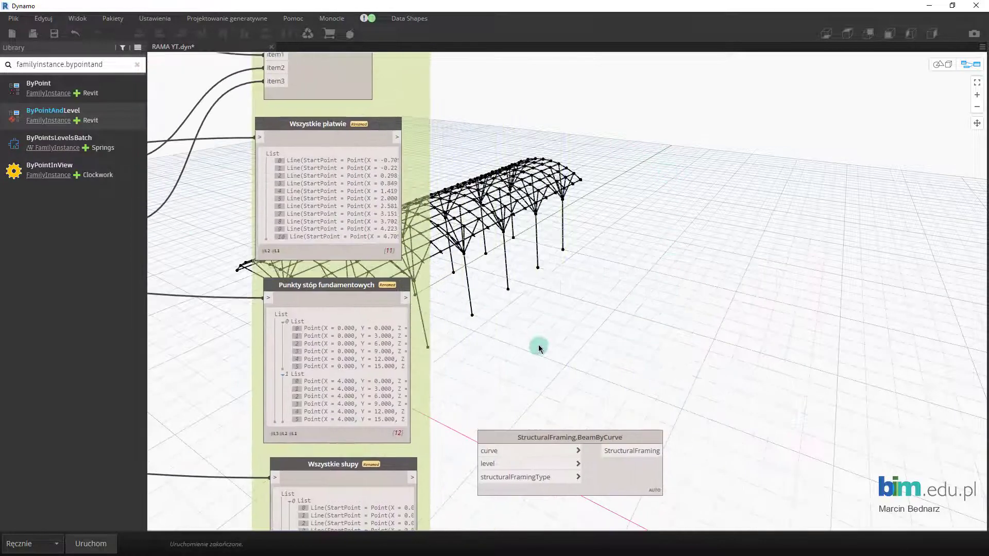
{"action": "scroll", "coordinate": [578, 373], "scroll_direction": "down", "scroll_amount": 2}
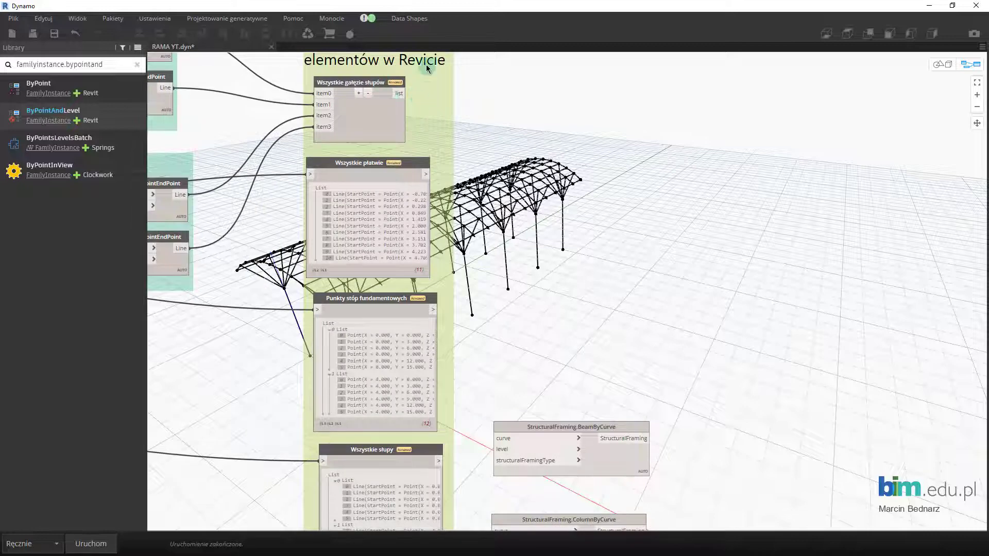
{"action": "middle_click_drag", "start_coordinate": [625, 355], "coordinate": [621, 322]}
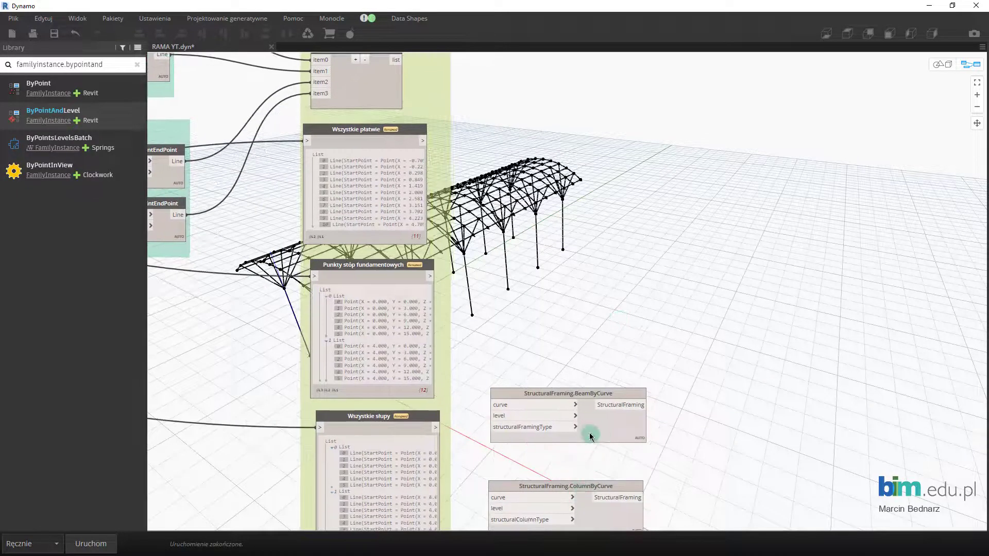
Place BeamByCurve beside the branches list and wire the list into its curve input
{"action": "left_click_drag", "start_coordinate": [590, 412], "coordinate": [596, 84]}
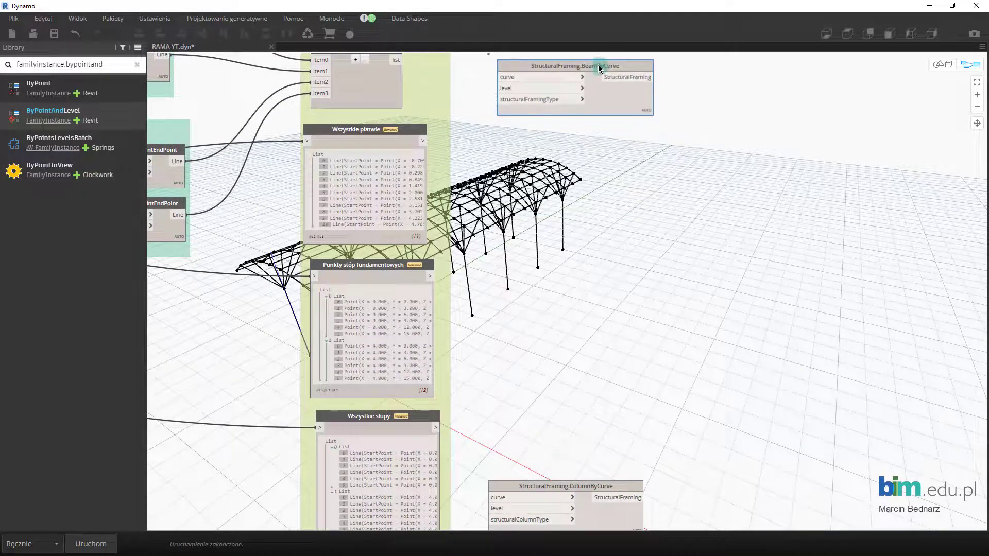
{"action": "middle_click_drag", "start_coordinate": [614, 185], "coordinate": [635, 236]}
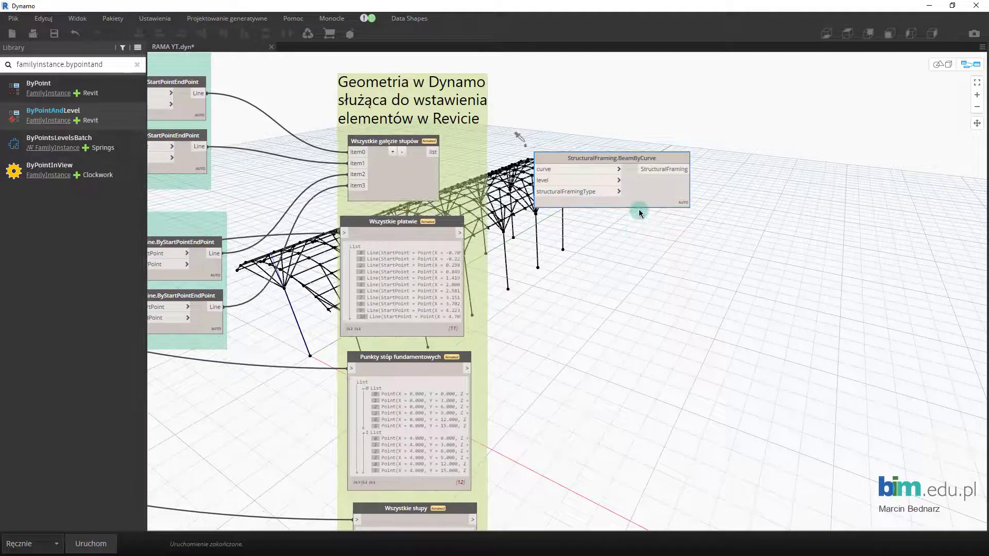
{"action": "scroll", "coordinate": [566, 133], "scroll_direction": "up", "scroll_amount": 3}
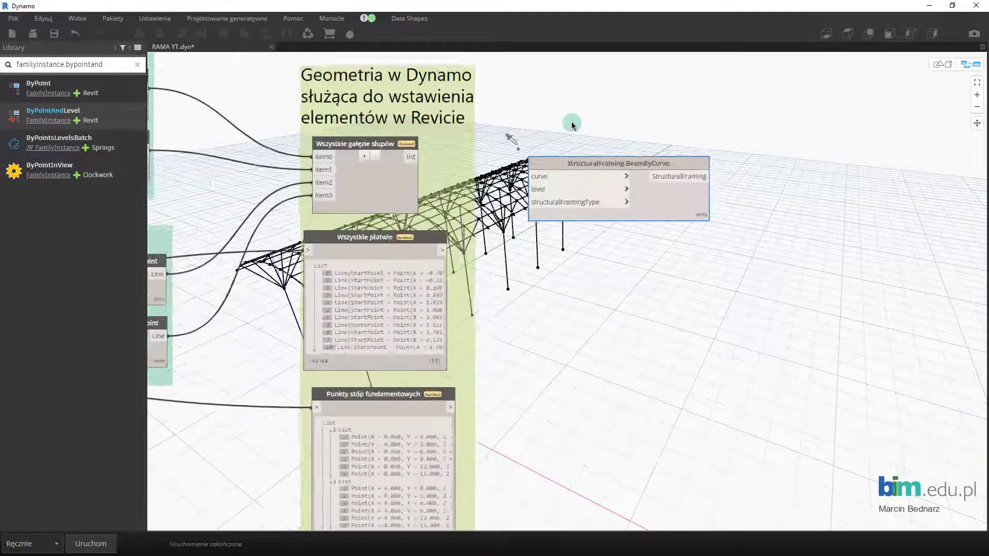
{"action": "left_click_drag", "start_coordinate": [574, 170], "coordinate": [584, 135]}
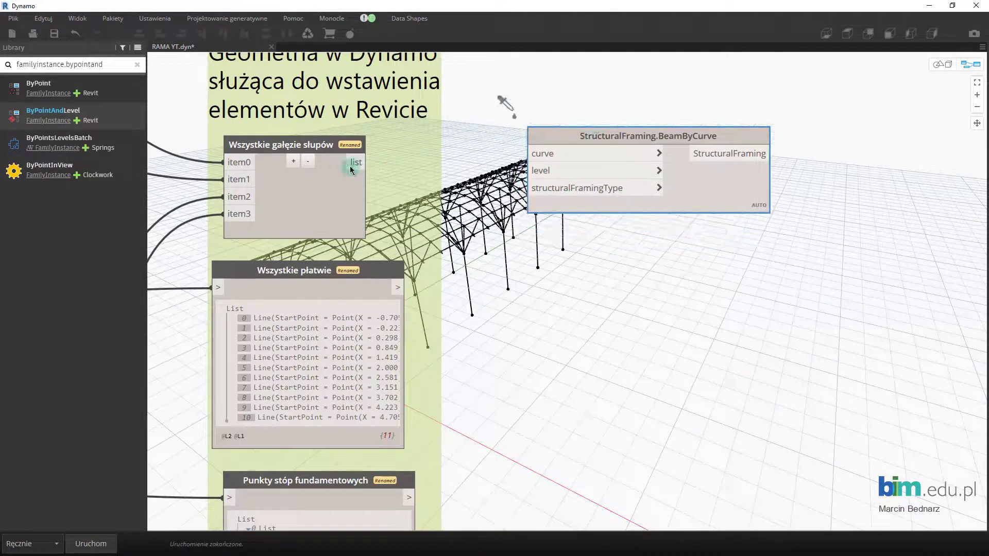
{"action": "mouse_move", "coordinate": [351, 166]}
{"action": "left_mouse_down"}
{"action": "mouse_move", "coordinate": [586, 150]}
{"action": "mouse_move", "coordinate": [739, 162]}
{"action": "left_mouse_up"}
Add a Poziom 1 Levels node into BeamByCurve's level input, then search nodes for 'str'
{"action": "right_click", "coordinate": [532, 323]}
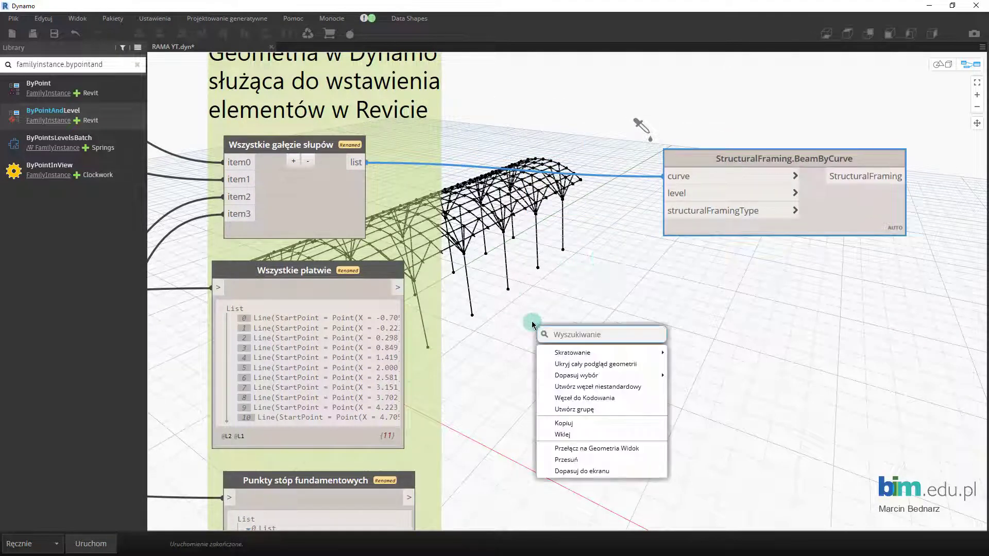
{"action": "type", "text": "lev"}
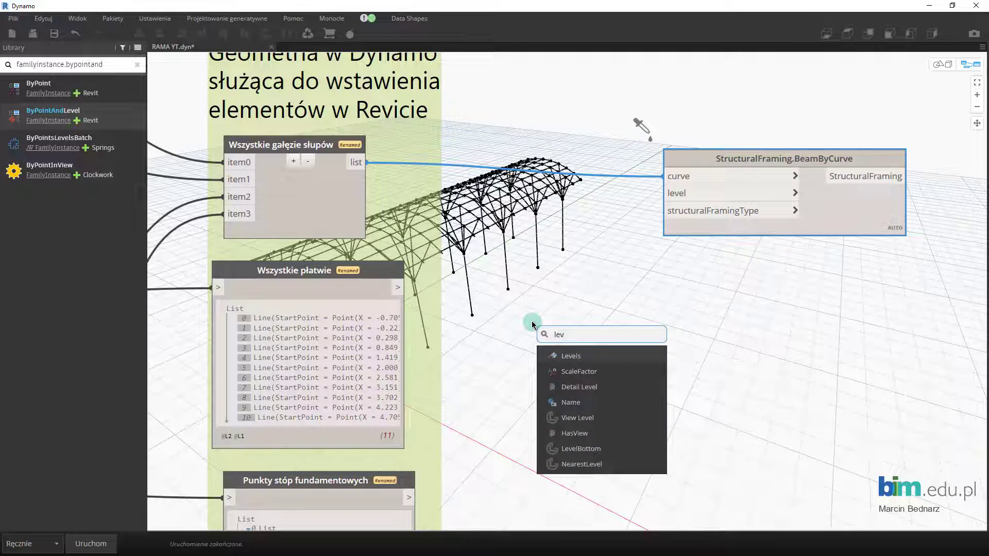
{"action": "type", "text": "els"}
{"action": "left_click", "coordinate": [585, 357]}
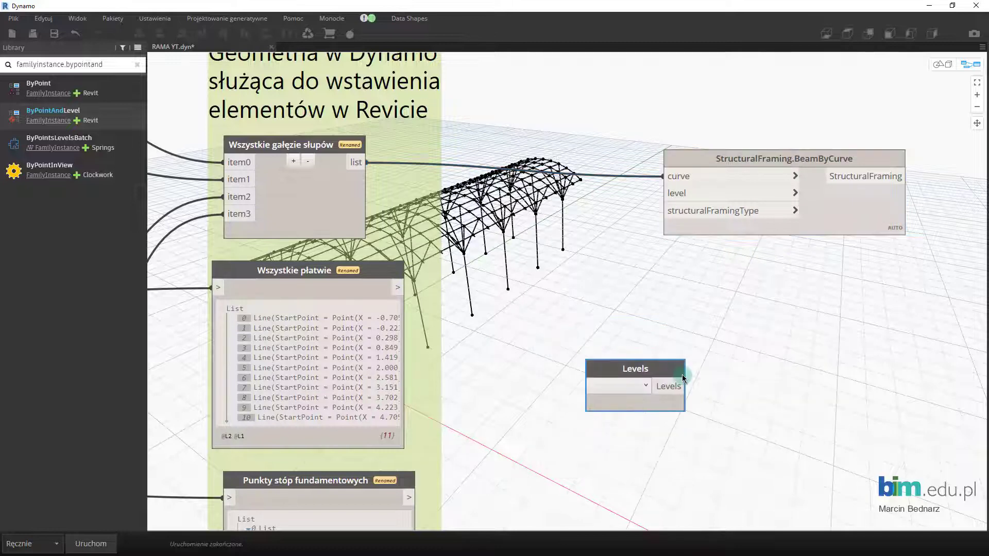
{"action": "left_click", "coordinate": [620, 387]}
{"action": "left_click", "coordinate": [620, 403]}
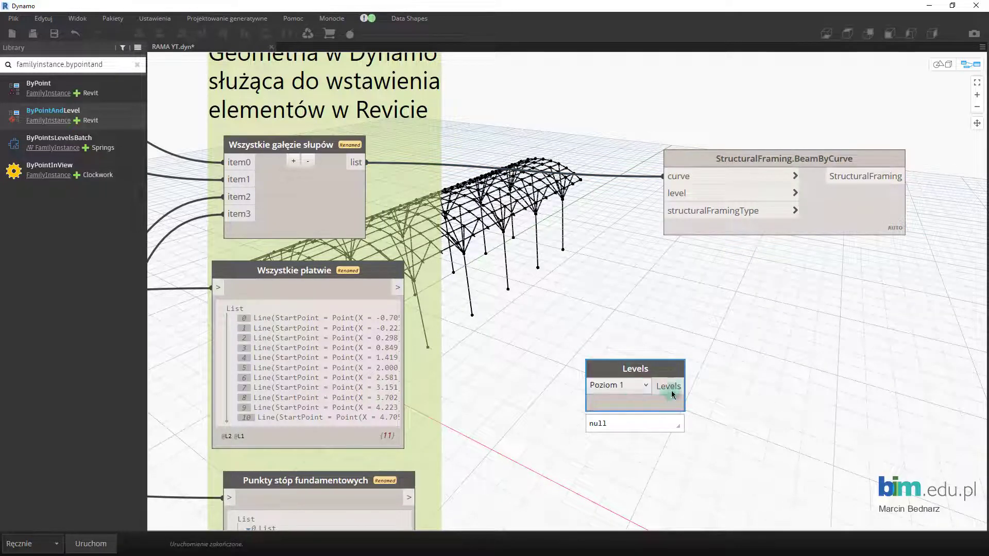
{"action": "mouse_move", "coordinate": [674, 387]}
{"action": "left_mouse_down"}
{"action": "mouse_move", "coordinate": [582, 327]}
{"action": "mouse_move", "coordinate": [664, 193]}
{"action": "left_mouse_up"}
{"action": "left_click_drag", "start_coordinate": [540, 318], "coordinate": [544, 278]}
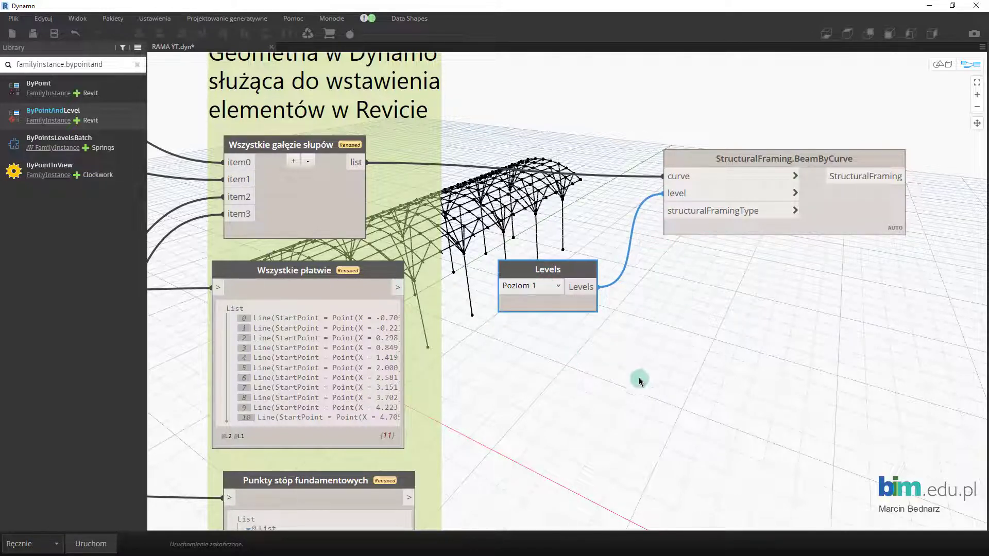
{"action": "right_click", "coordinate": [580, 380]}
{"action": "type", "text": "str"}
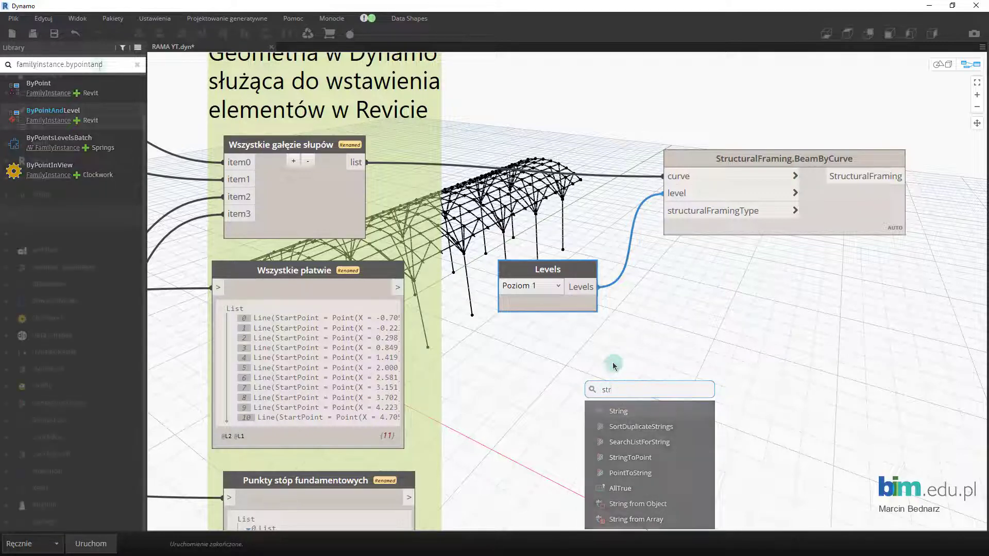
Add a Structural Framing Types node from the library and move it off the Levels node
{"action": "left_click", "coordinate": [100, 66]}
{"action": "type", "text": "structural framing"}
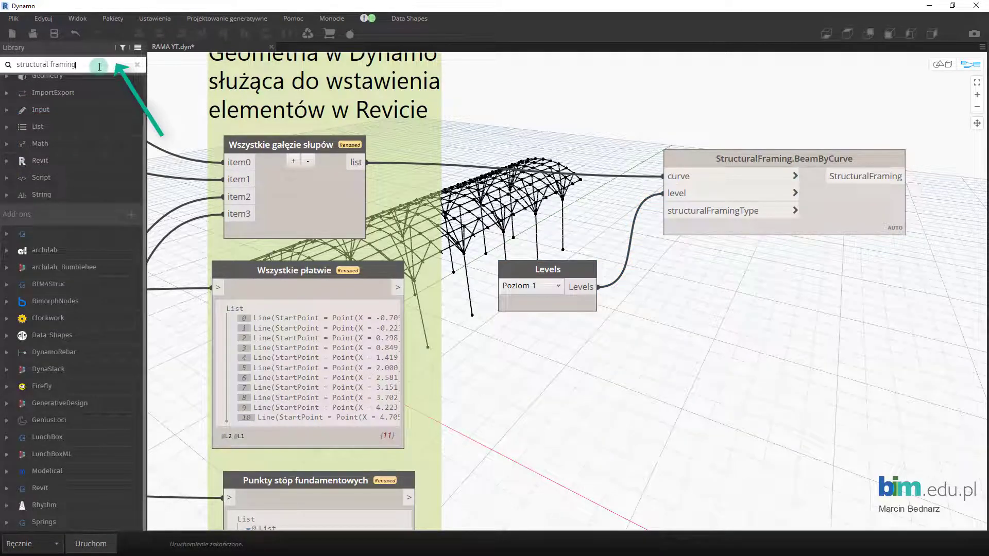
{"action": "type", "text": " type"}
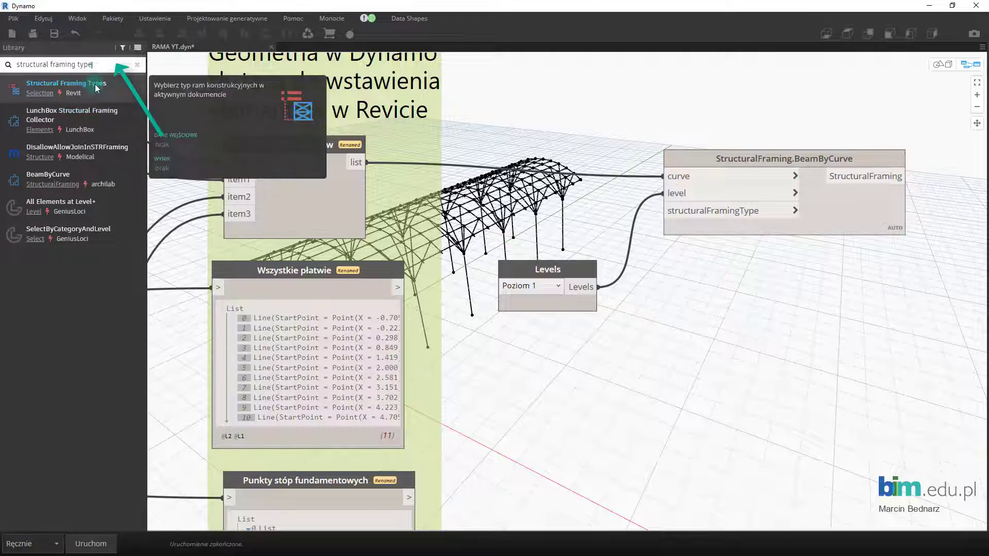
{"action": "left_click", "coordinate": [94, 85]}
{"action": "left_click", "coordinate": [39, 93]}
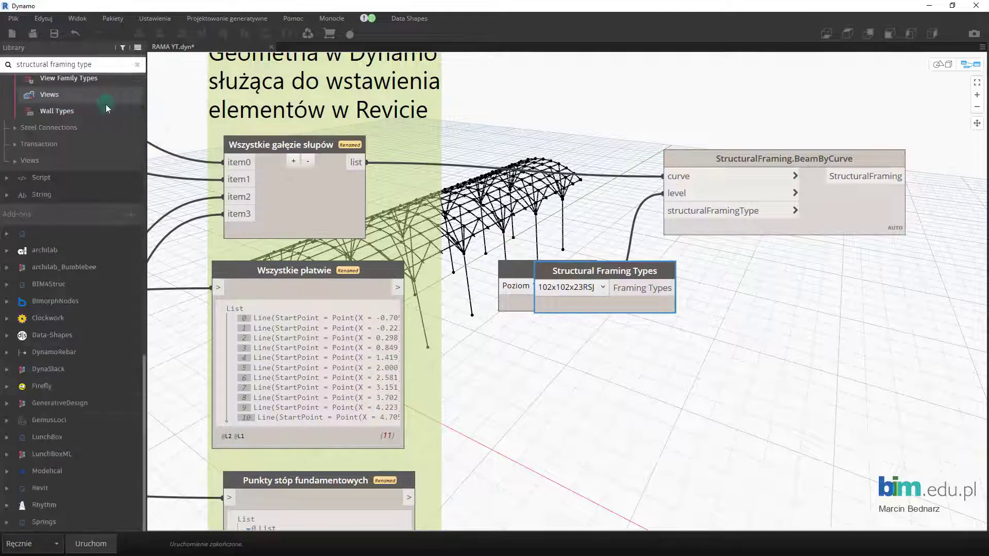
{"action": "scroll", "coordinate": [107, 154], "scroll_direction": "up", "scroll_amount": 2}
{"action": "left_click_drag", "start_coordinate": [595, 289], "coordinate": [551, 353]}
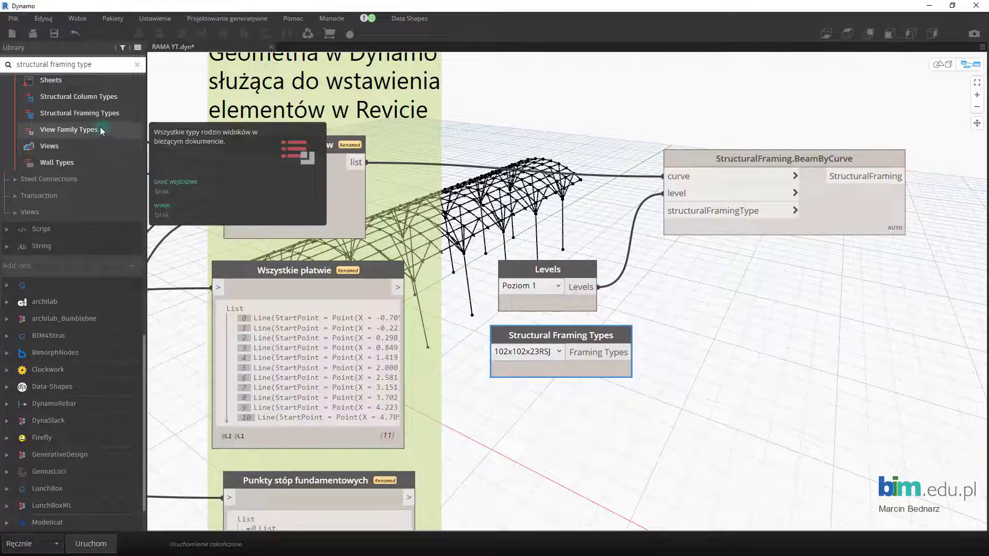
{"action": "scroll", "coordinate": [100, 126], "scroll_direction": "up", "scroll_amount": 5}
{"action": "scroll", "coordinate": [75, 180], "scroll_direction": "up", "scroll_amount": 2}
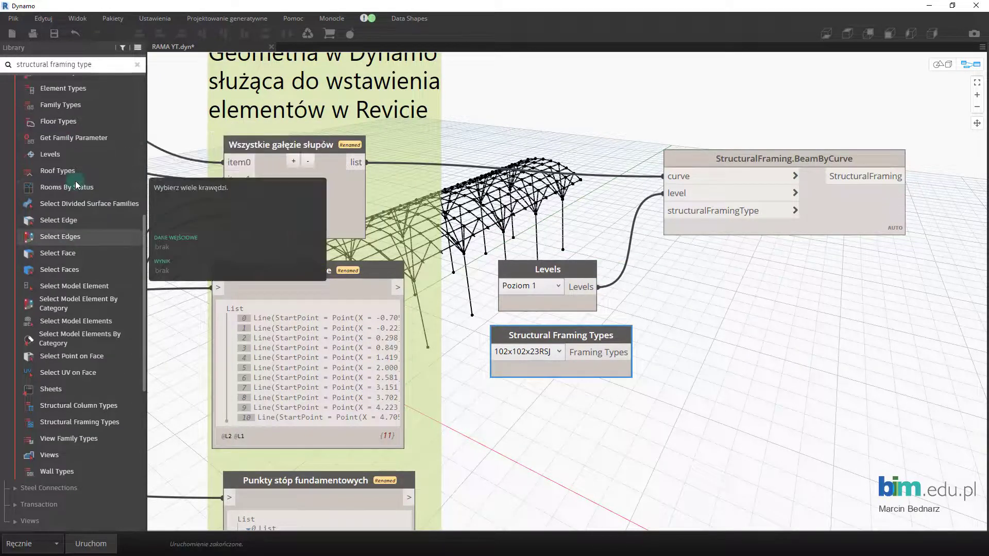
Add Family Types and Structural Column Types nodes, placing column types below Family Types
{"action": "left_click", "coordinate": [81, 154]}
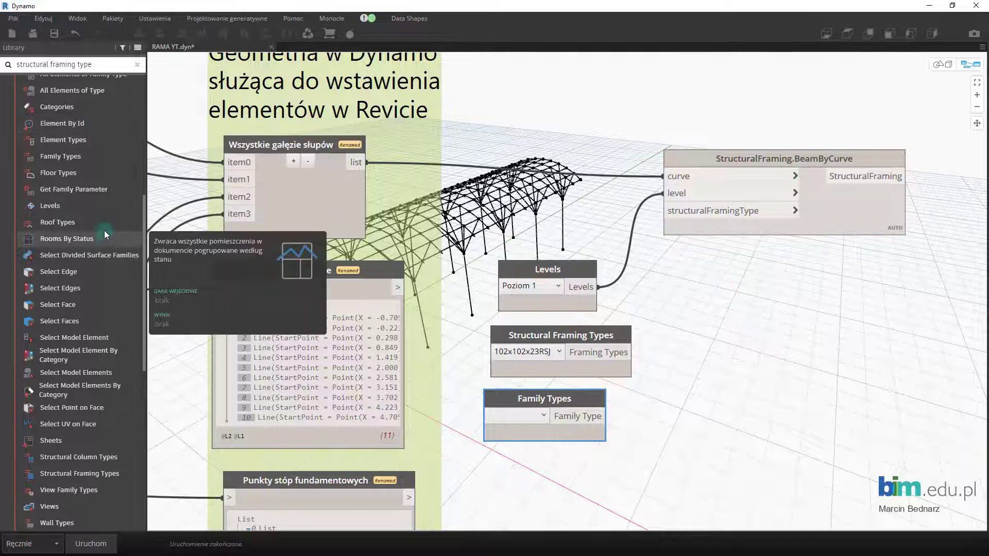
{"action": "left_click", "coordinate": [83, 457]}
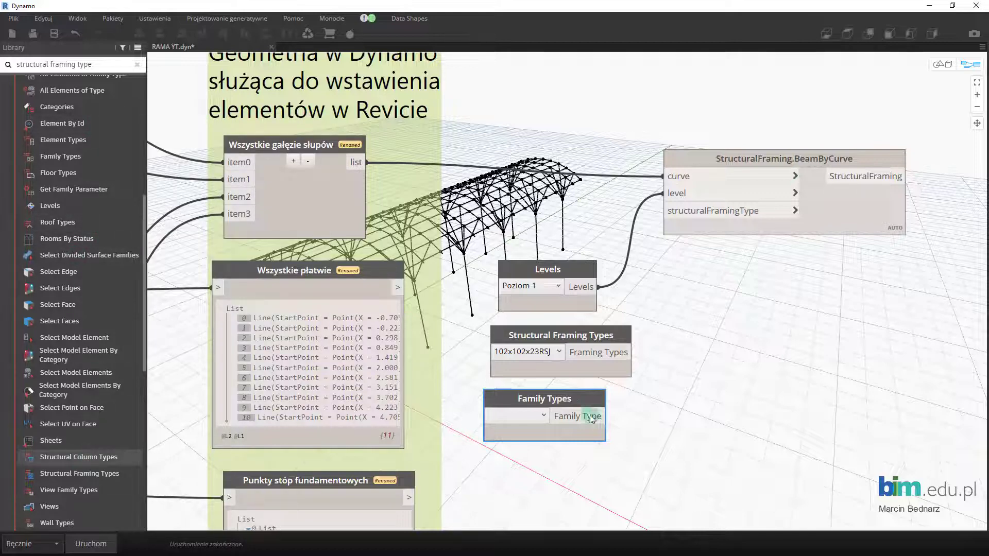
{"action": "left_click_drag", "start_coordinate": [637, 297], "coordinate": [563, 458]}
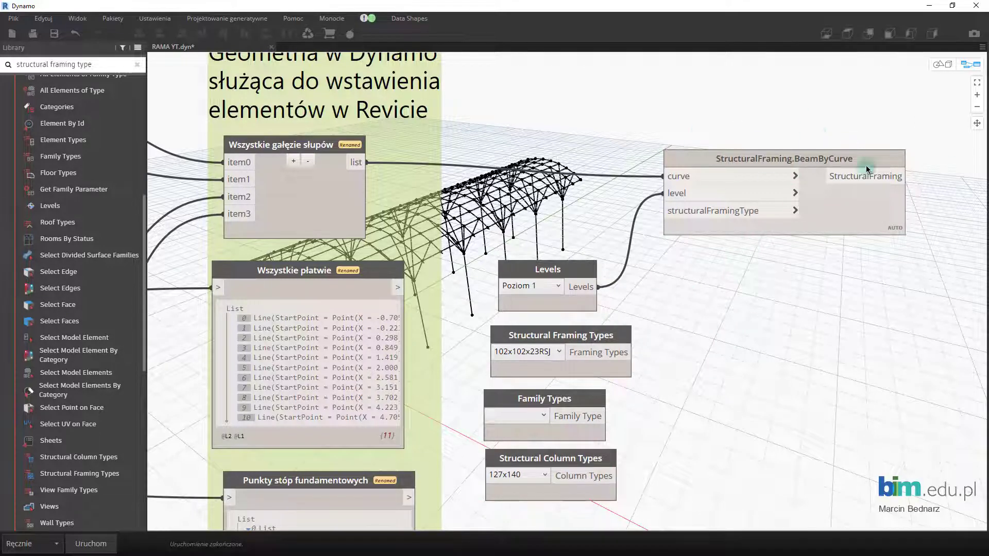
{"action": "mouse_move", "coordinate": [551, 357]}
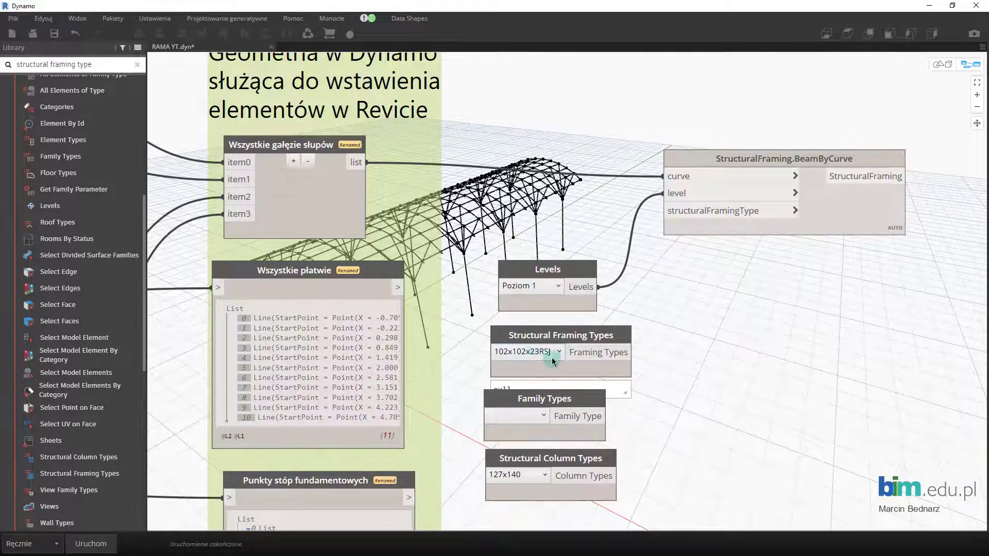
{"action": "left_click_drag", "start_coordinate": [542, 341], "coordinate": [541, 330]}
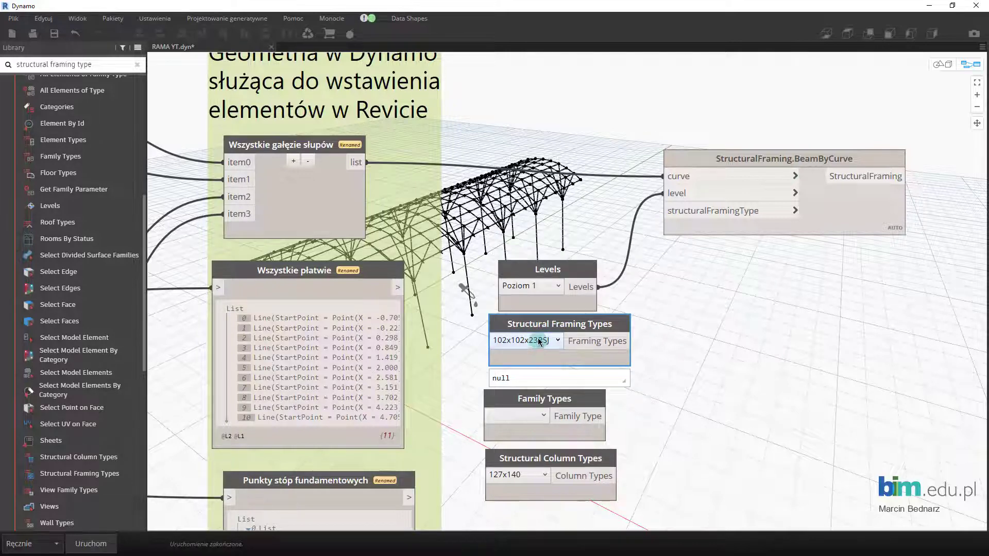
Set the framing type to RO60.3x3.2 and wire it into BeamByCurve's structuralFramingType input
{"action": "left_click", "coordinate": [539, 342]}
{"action": "scroll", "coordinate": [538, 330], "scroll_direction": "down", "scroll_amount": 5}
{"action": "scroll", "coordinate": [534, 320], "scroll_direction": "down", "scroll_amount": 2}
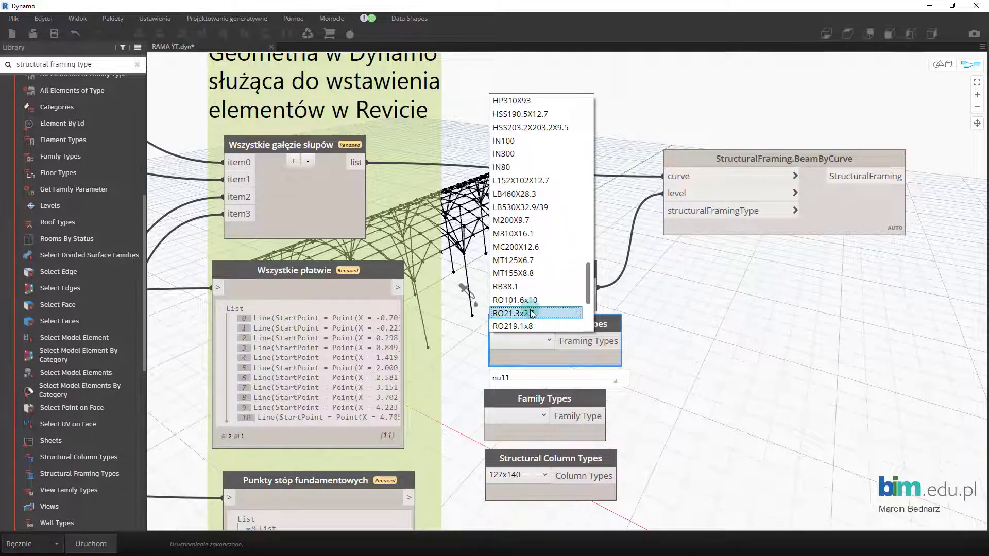
{"action": "scroll", "coordinate": [532, 314], "scroll_direction": "down", "scroll_amount": 2}
{"action": "left_click", "coordinate": [535, 313]}
{"action": "left_click_drag", "start_coordinate": [614, 342], "coordinate": [617, 110]}
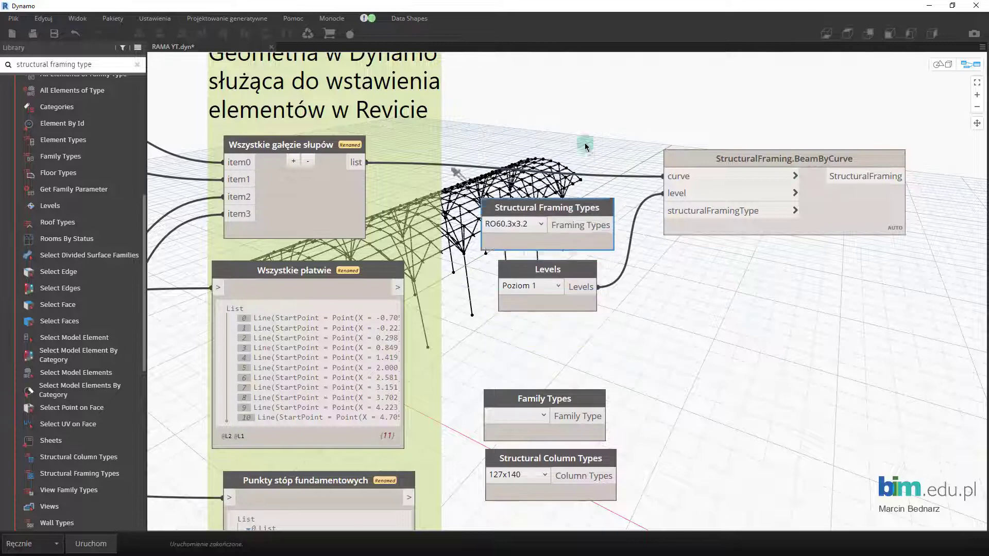
{"action": "mouse_move", "coordinate": [612, 108]}
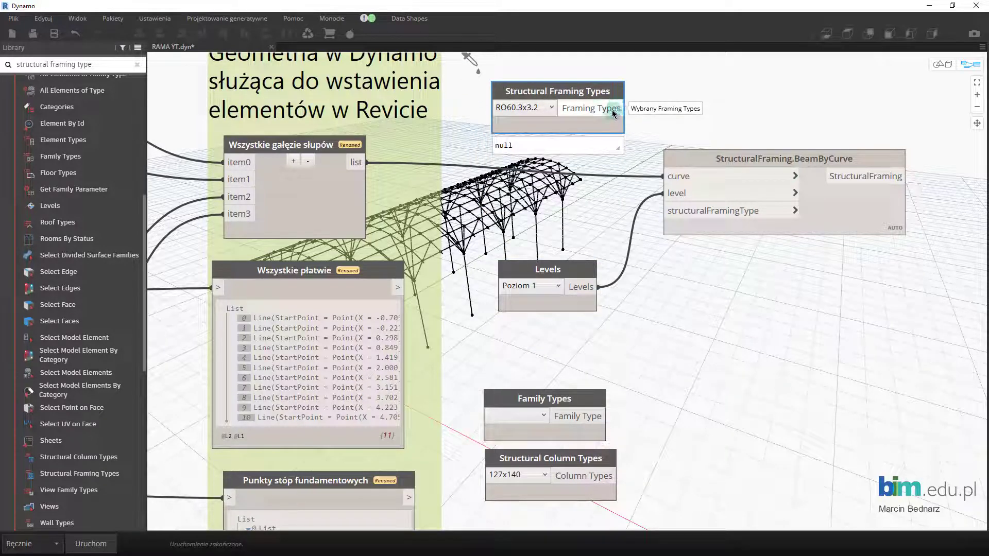
{"action": "left_click_drag", "start_coordinate": [614, 110], "coordinate": [647, 267]}
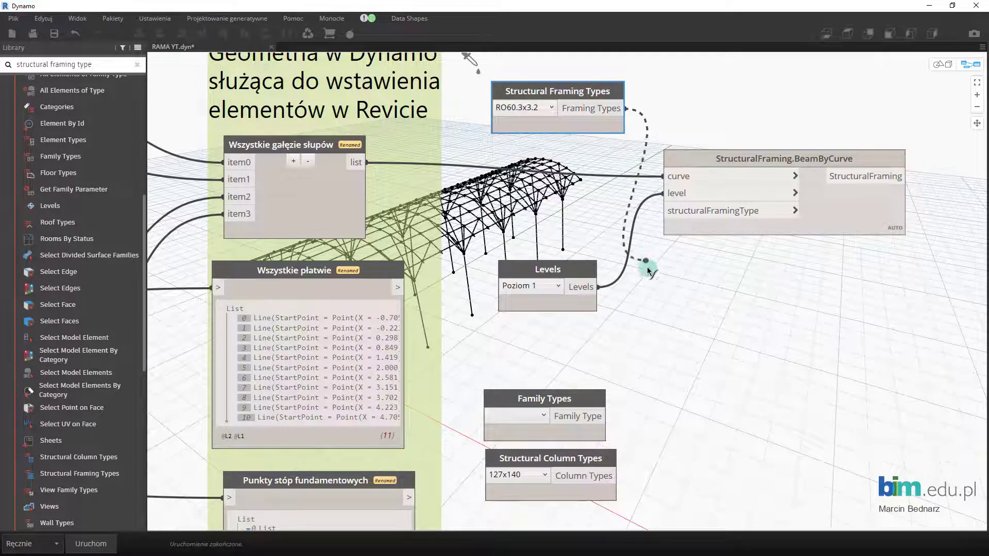
{"action": "left_click", "coordinate": [674, 211]}
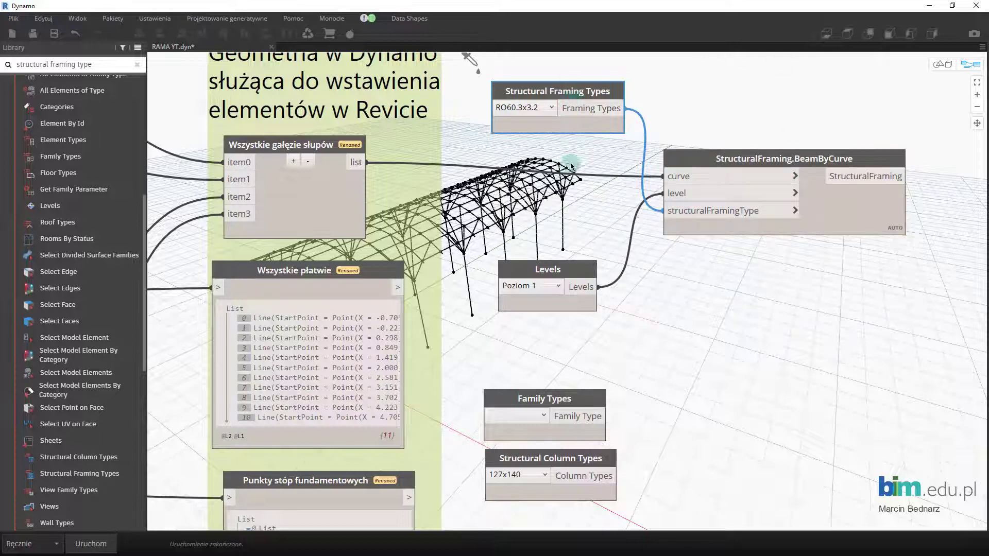
{"action": "left_click_drag", "start_coordinate": [572, 78], "coordinate": [569, 157]}
{"action": "left_click_drag", "start_coordinate": [552, 267], "coordinate": [558, 212]}
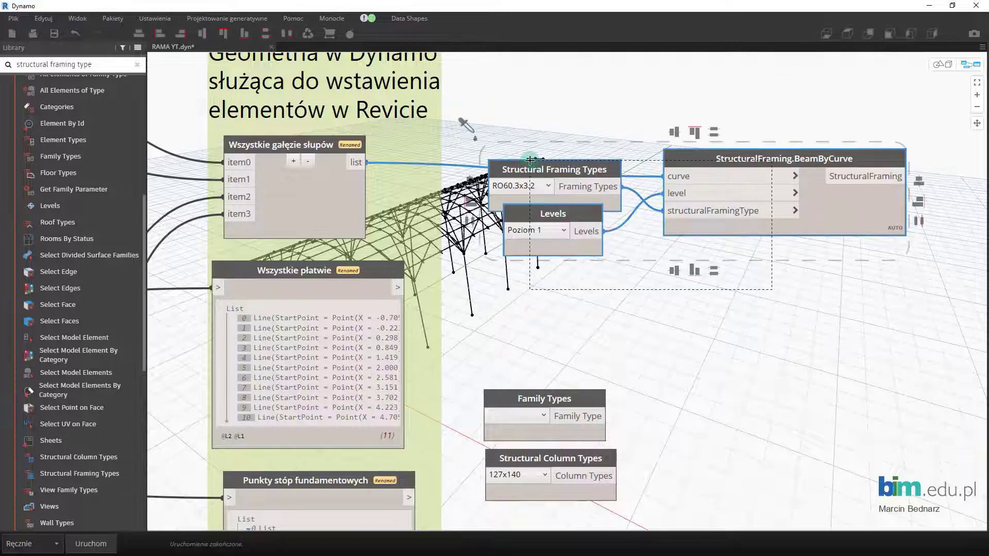
Group the three selected nodes in a pink group titled 'Wstawianie gałęzi do Revita'
{"action": "key", "text": "ctrl+g"}
{"action": "double_click", "coordinate": [725, 125]}
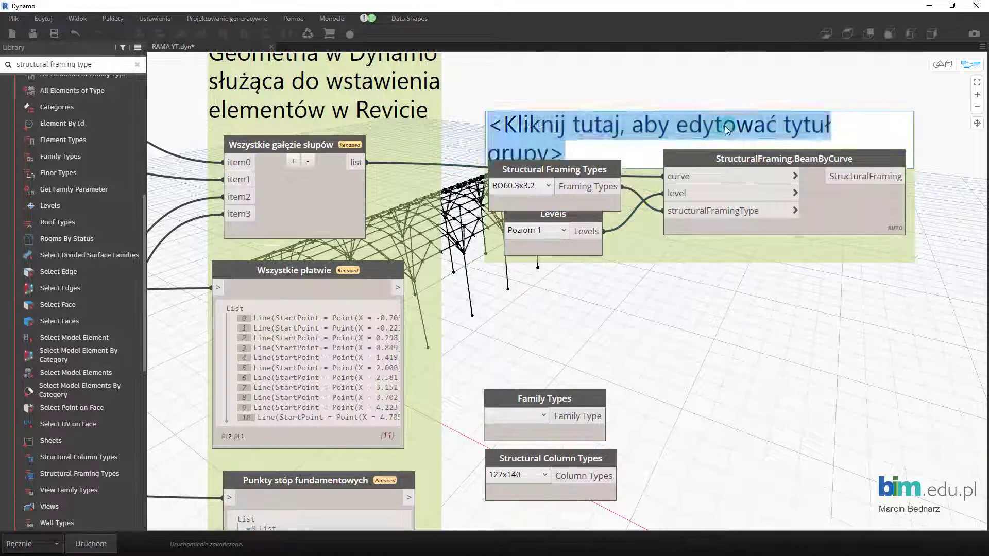
{"action": "type", "text": "Wstawianie gałęzi do Revita"}
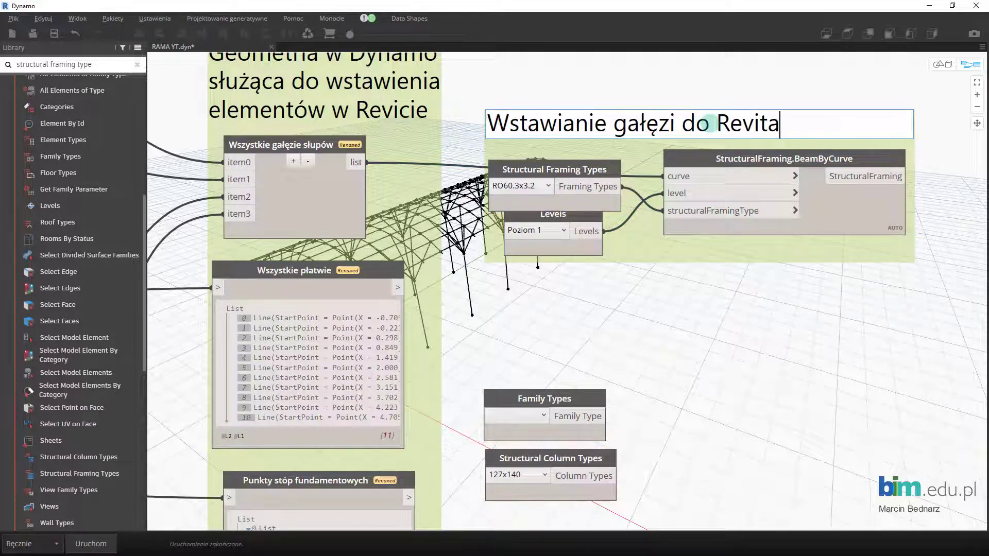
{"action": "left_click", "coordinate": [712, 90]}
{"action": "right_click", "coordinate": [806, 119]}
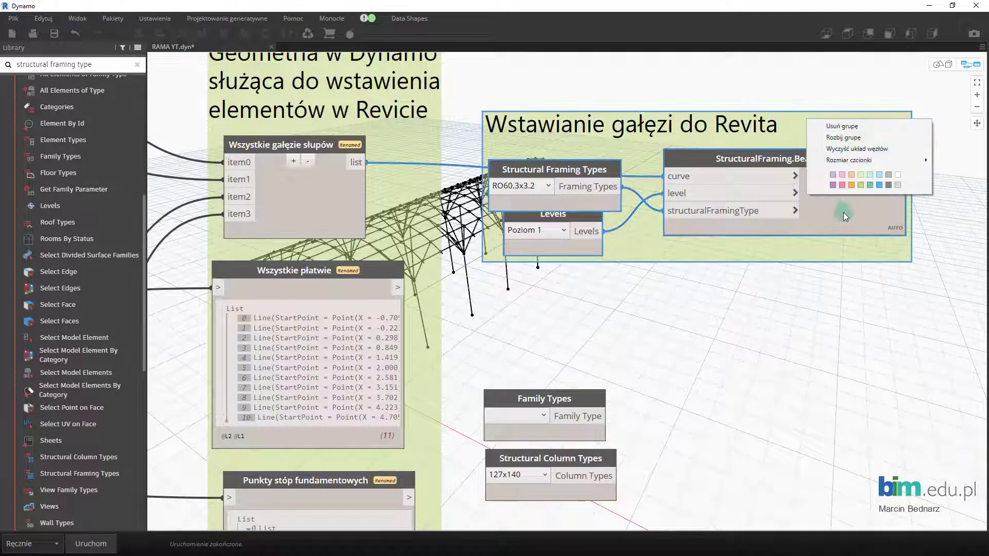
{"action": "left_click", "coordinate": [842, 186]}
{"action": "left_click", "coordinate": [858, 319]}
{"action": "middle_click_drag", "start_coordinate": [757, 288], "coordinate": [802, 287]}
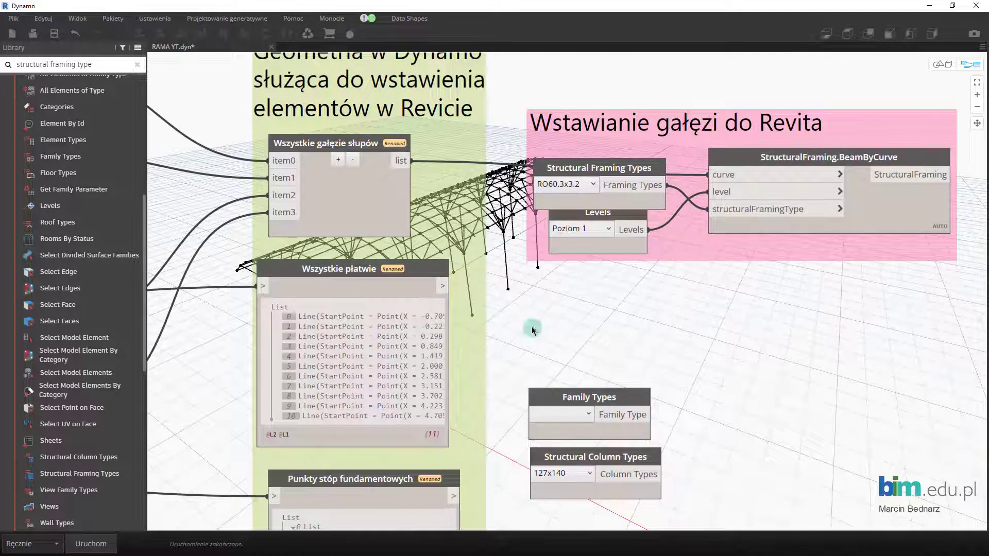
Duplicate the StructuralFraming.BeamByCurve node with copy and paste
{"action": "left_click", "coordinate": [853, 158]}
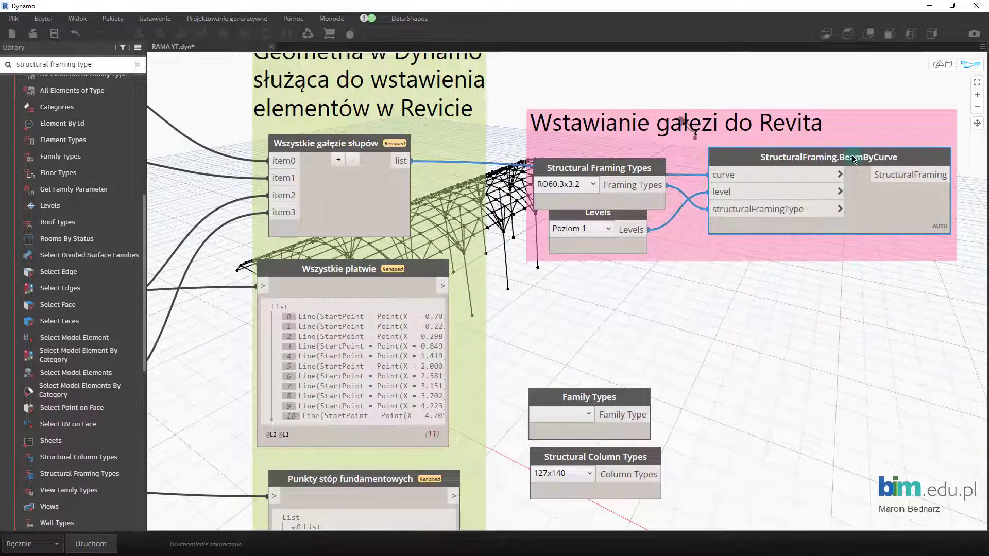
{"action": "key", "text": "ctrl+c"}
{"action": "key", "text": "ctrl+v"}
Paste a copy of the branch-insertion group below, moving the Family and Column Types nodes lower
{"action": "left_click_drag", "start_coordinate": [685, 307], "coordinate": [900, 292]}
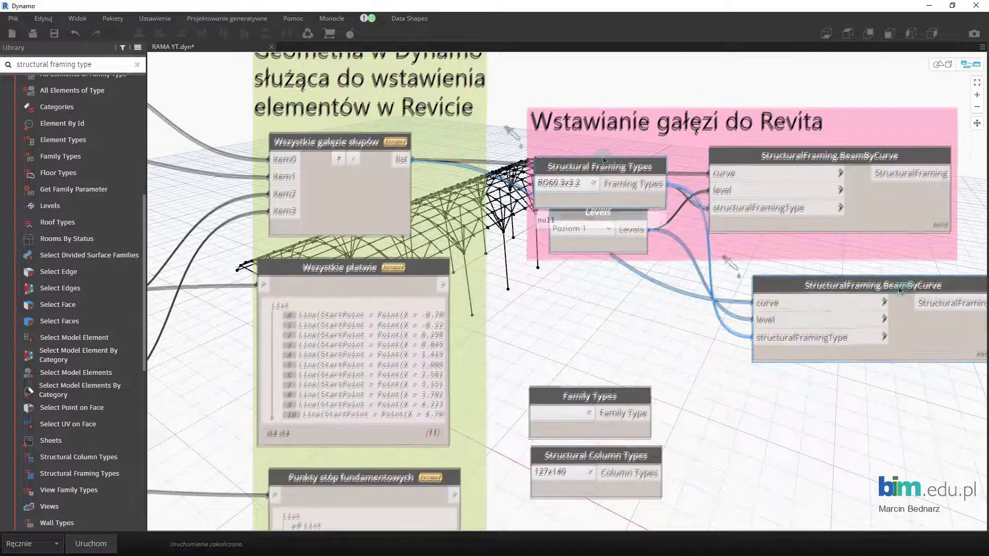
{"action": "key", "text": "Delete"}
{"action": "scroll", "coordinate": [736, 286], "scroll_direction": "down", "scroll_amount": 3}
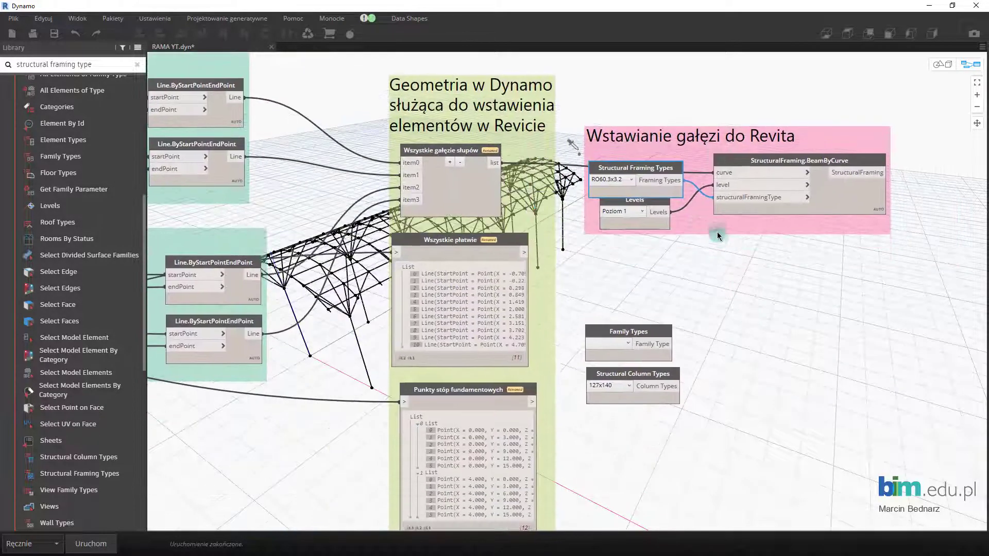
{"action": "left_click", "coordinate": [717, 232]}
{"action": "key", "text": "ctrl+c"}
{"action": "key", "text": "ctrl+v"}
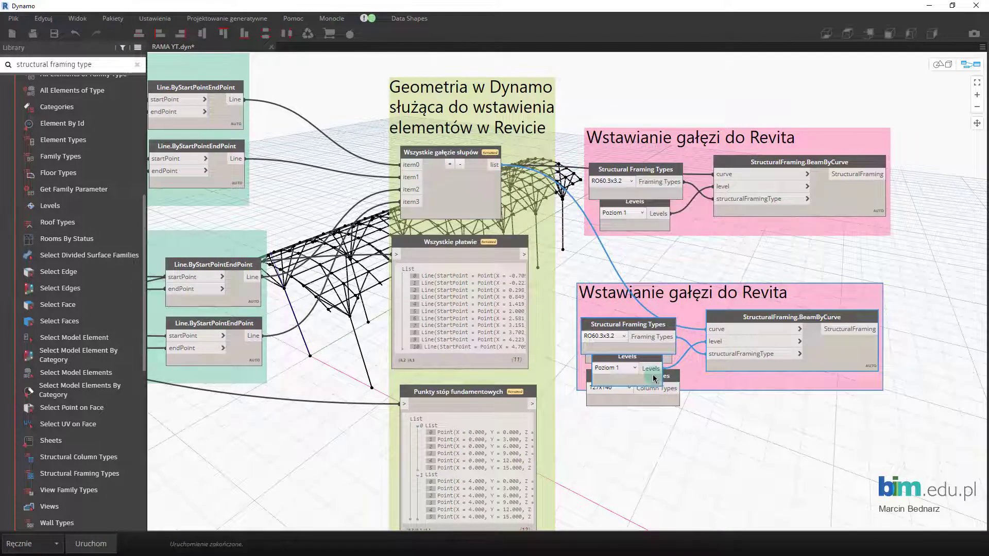
{"action": "key", "text": "Delete"}
{"action": "left_click_drag", "start_coordinate": [572, 309], "coordinate": [685, 413]}
{"action": "left_click_drag", "start_coordinate": [639, 329], "coordinate": [646, 468]}
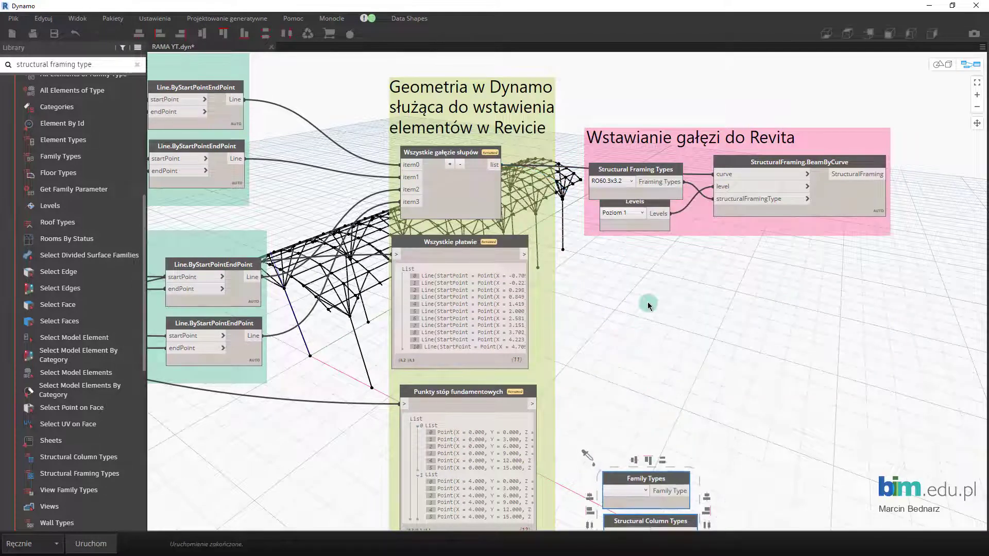
{"action": "key", "text": "ctrl+v"}
{"action": "scroll", "coordinate": [666, 343], "scroll_direction": "up", "scroll_amount": 2}
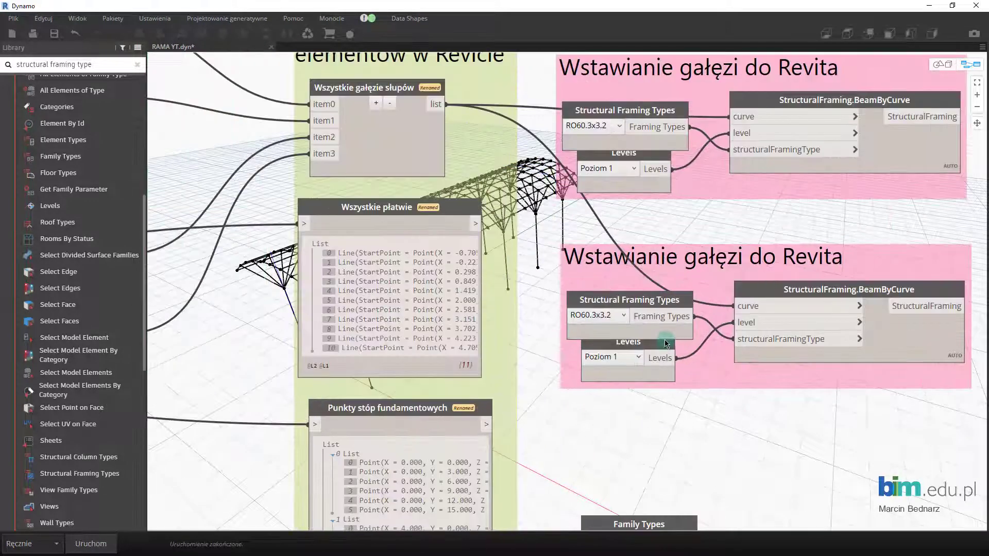
{"action": "mouse_move", "coordinate": [598, 315]}
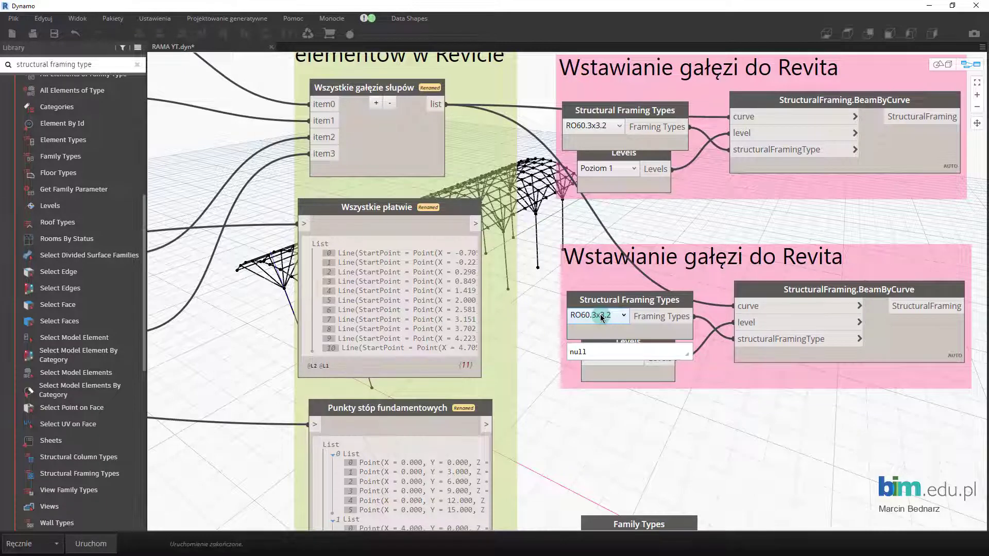
Set the copied group's framing type to MT125X6.7 and feed 'Wszystkie płatwie' into the curve input
{"action": "left_click", "coordinate": [602, 318]}
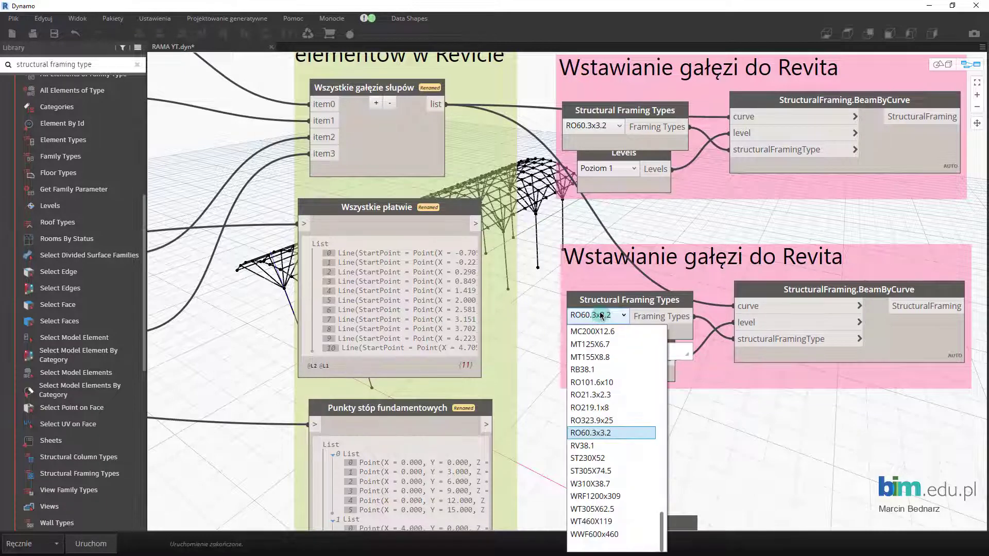
{"action": "scroll", "coordinate": [600, 324], "scroll_direction": "up", "scroll_amount": 1}
{"action": "left_click", "coordinate": [592, 370]}
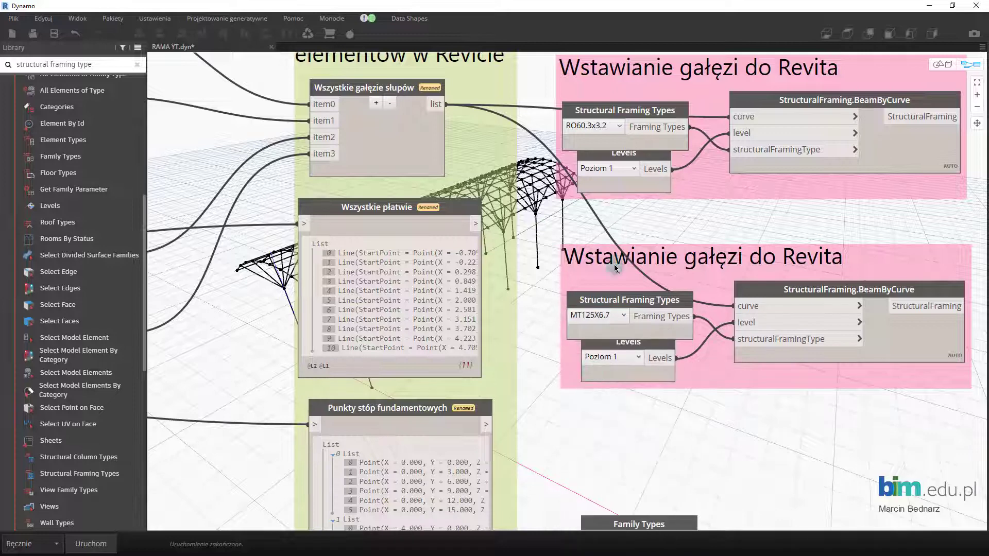
{"action": "left_click_drag", "start_coordinate": [632, 342], "coordinate": [627, 371]}
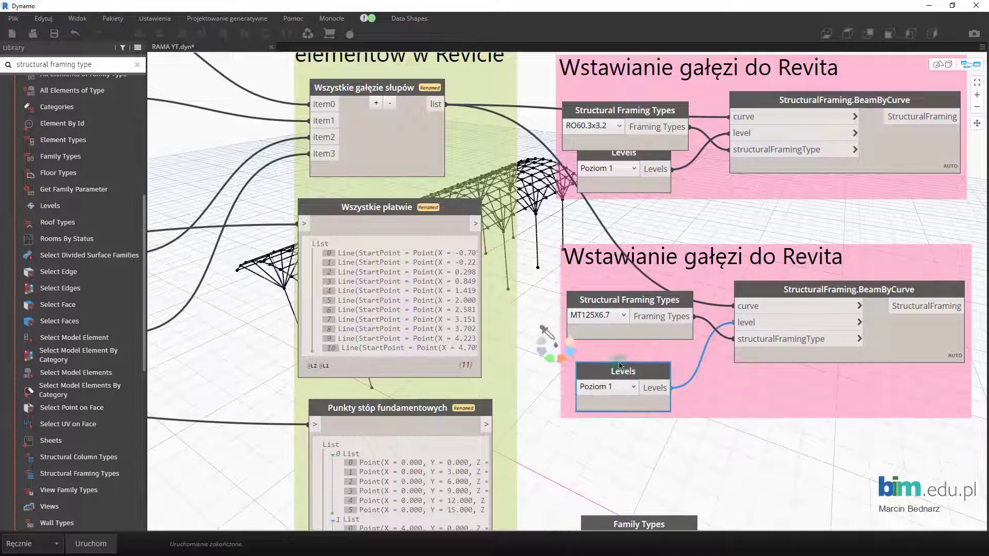
{"action": "left_click", "coordinate": [544, 295]}
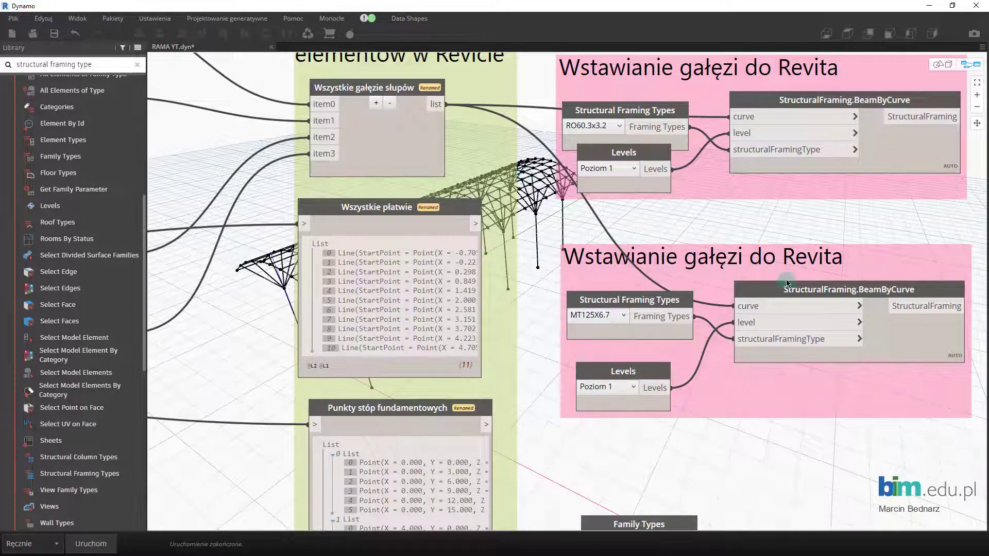
{"action": "left_click_drag", "start_coordinate": [477, 223], "coordinate": [736, 306]}
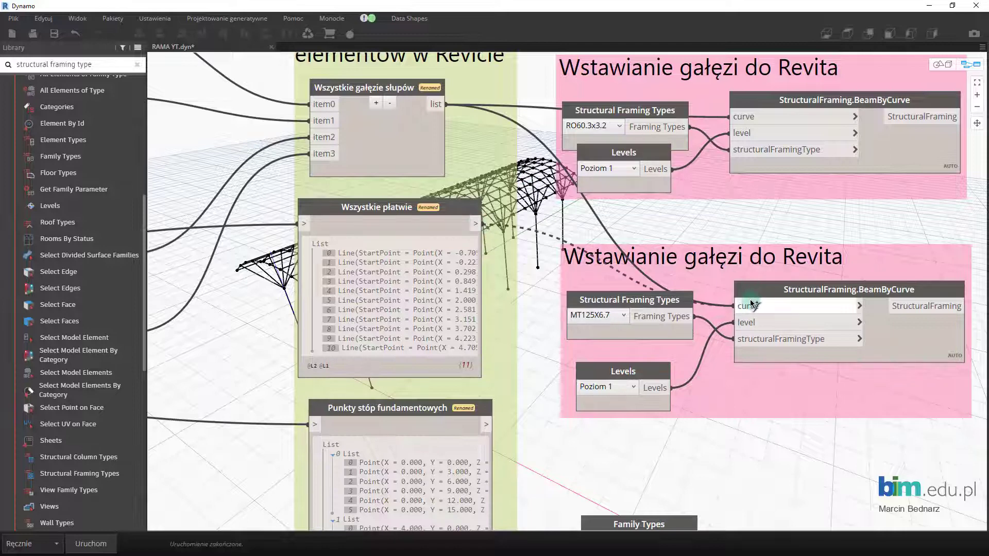
Wire the footing points and Levels into FamilyInstance.ByPointAndLevel's point and level inputs
{"action": "scroll", "coordinate": [812, 392], "scroll_direction": "down", "scroll_amount": 5}
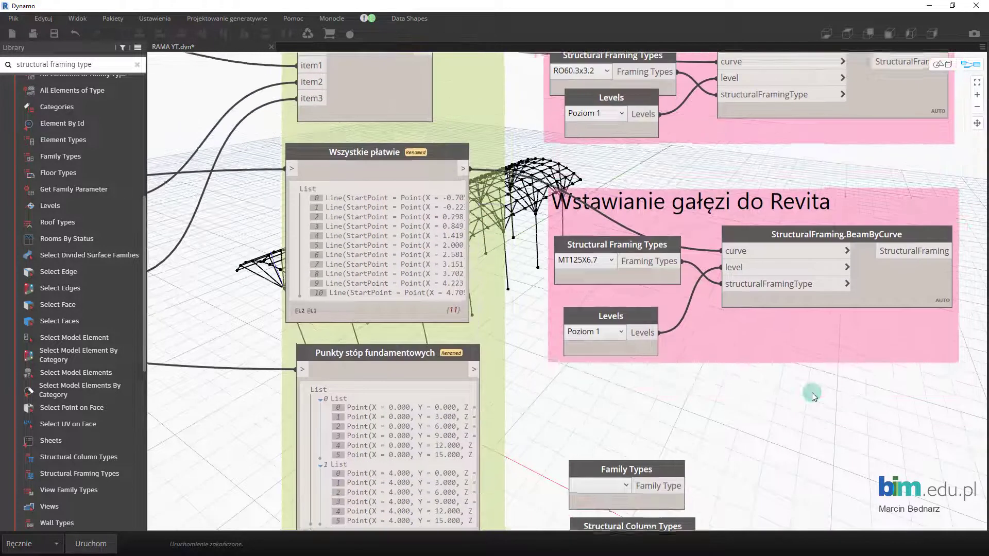
{"action": "scroll", "coordinate": [544, 335], "scroll_direction": "down", "scroll_amount": 3}
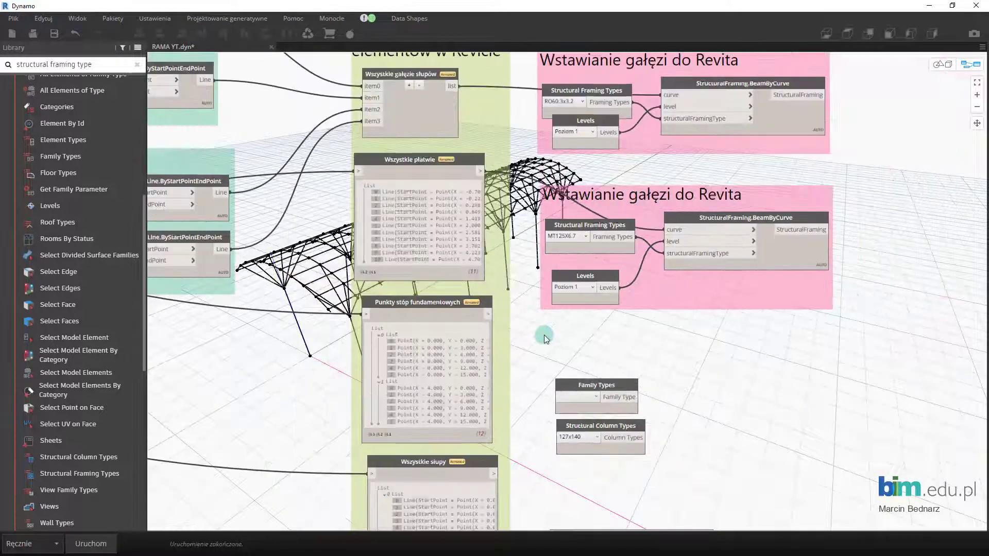
{"action": "scroll", "coordinate": [670, 384], "scroll_direction": "down", "scroll_amount": 2}
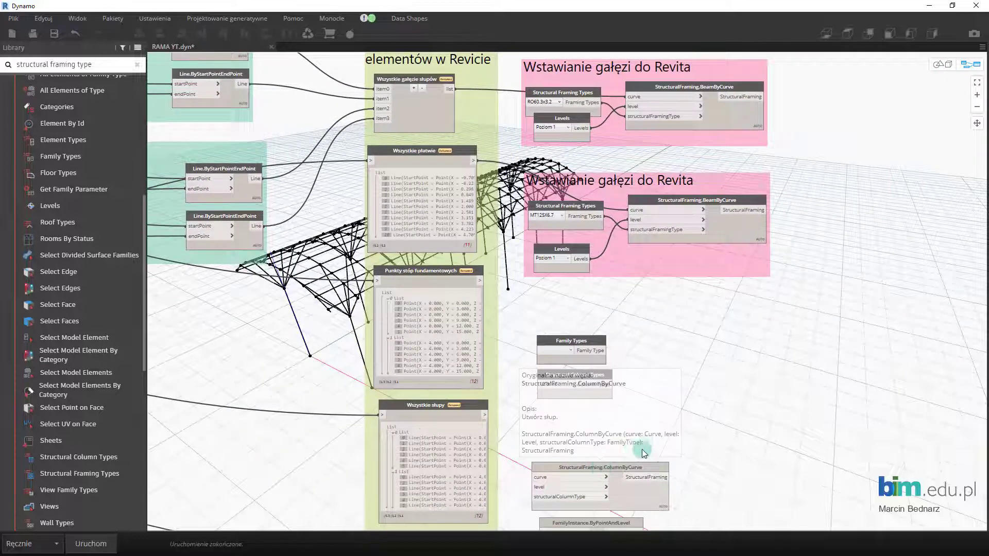
{"action": "scroll", "coordinate": [696, 441], "scroll_direction": "down", "scroll_amount": 1}
{"action": "left_click_drag", "start_coordinate": [604, 478], "coordinate": [723, 277]}
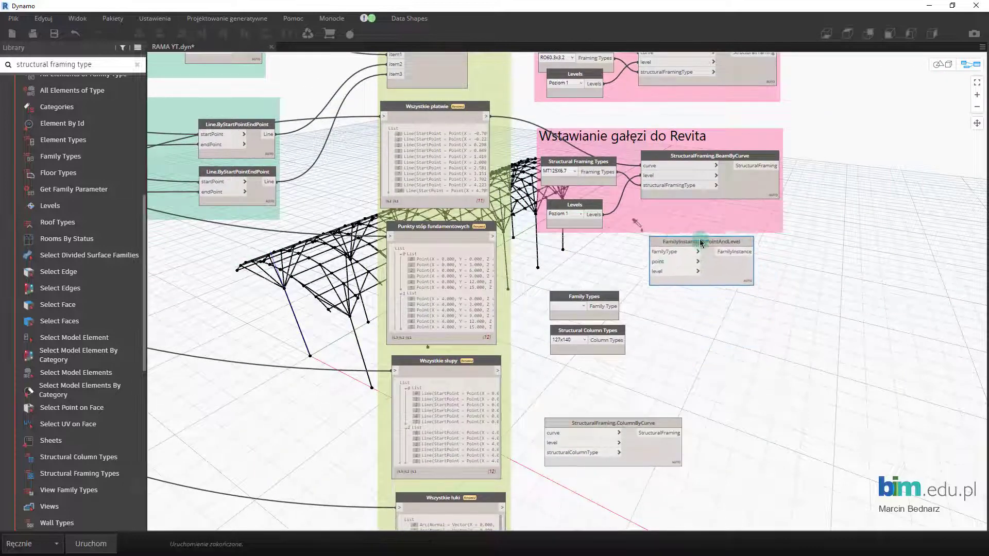
{"action": "scroll", "coordinate": [574, 258], "scroll_direction": "up", "scroll_amount": 2}
{"action": "scroll", "coordinate": [573, 257], "scroll_direction": "up", "scroll_amount": 2}
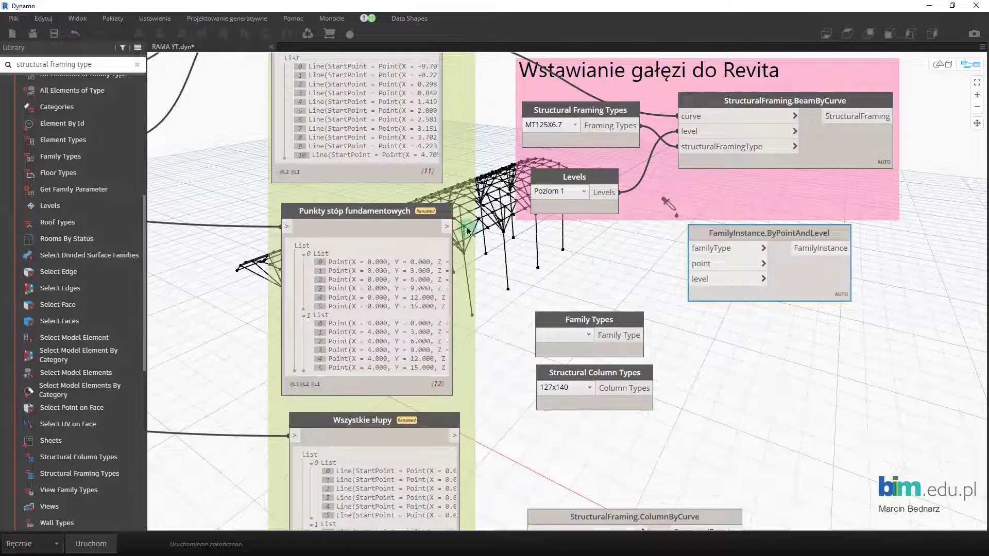
{"action": "left_click_drag", "start_coordinate": [447, 227], "coordinate": [690, 264]}
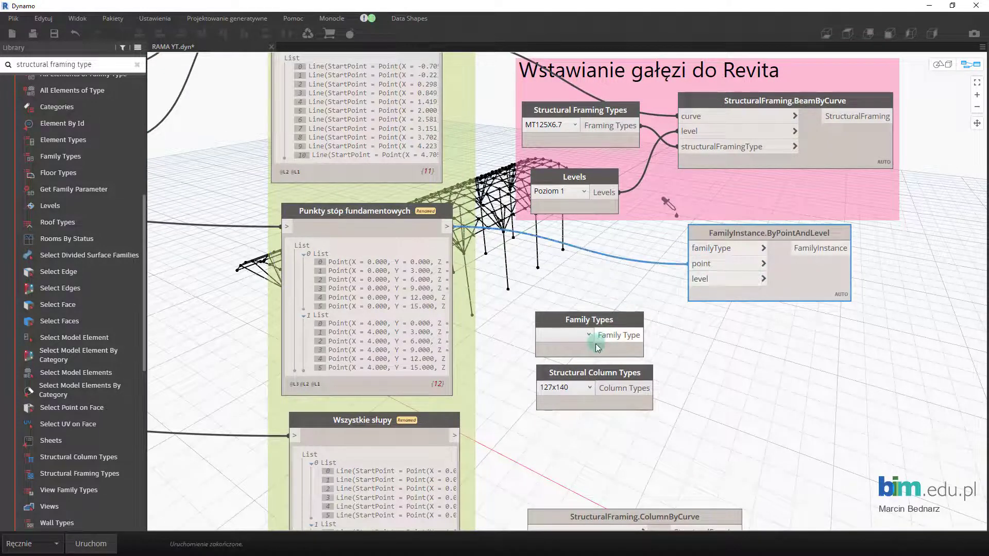
{"action": "left_click_drag", "start_coordinate": [620, 192], "coordinate": [704, 283]}
{"action": "left_click", "coordinate": [704, 282]}
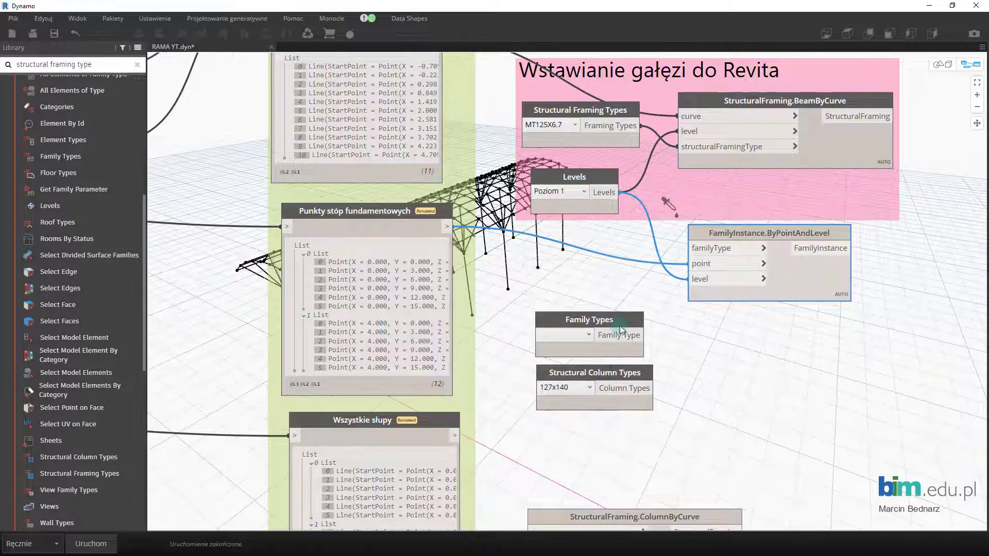
Set Family Types to M_Footing-Rectangular:900x900x300 and wire it into the familyType input
{"action": "left_click_drag", "start_coordinate": [609, 325], "coordinate": [598, 314]}
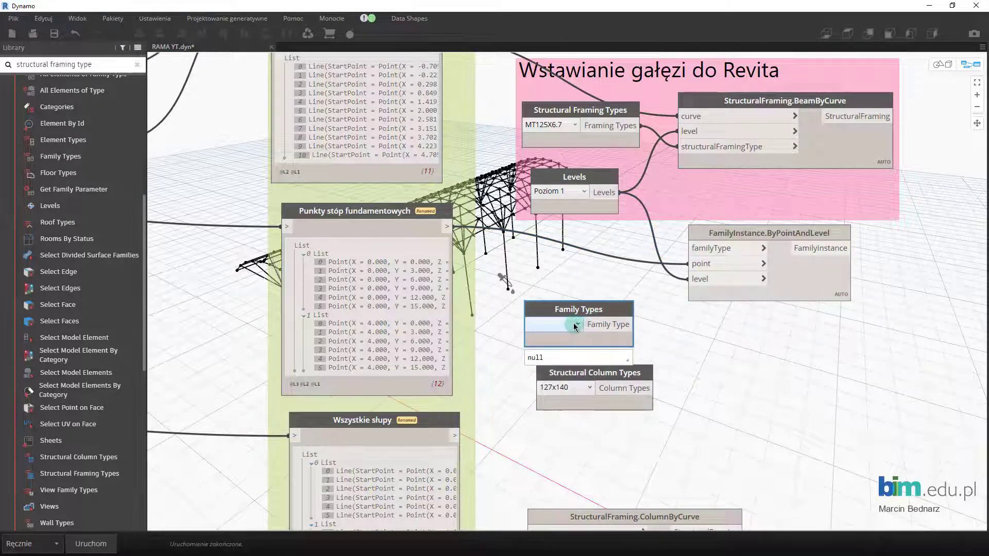
{"action": "left_click", "coordinate": [575, 325]}
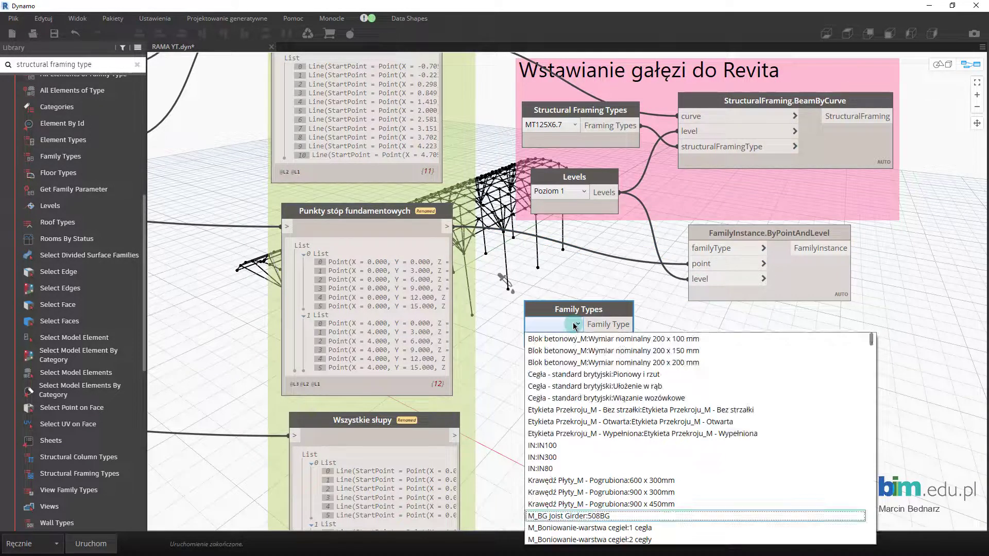
{"action": "scroll", "coordinate": [577, 412], "scroll_direction": "down", "scroll_amount": 1}
{"action": "scroll", "coordinate": [592, 434], "scroll_direction": "down", "scroll_amount": 4}
{"action": "scroll", "coordinate": [611, 434], "scroll_direction": "down", "scroll_amount": 2}
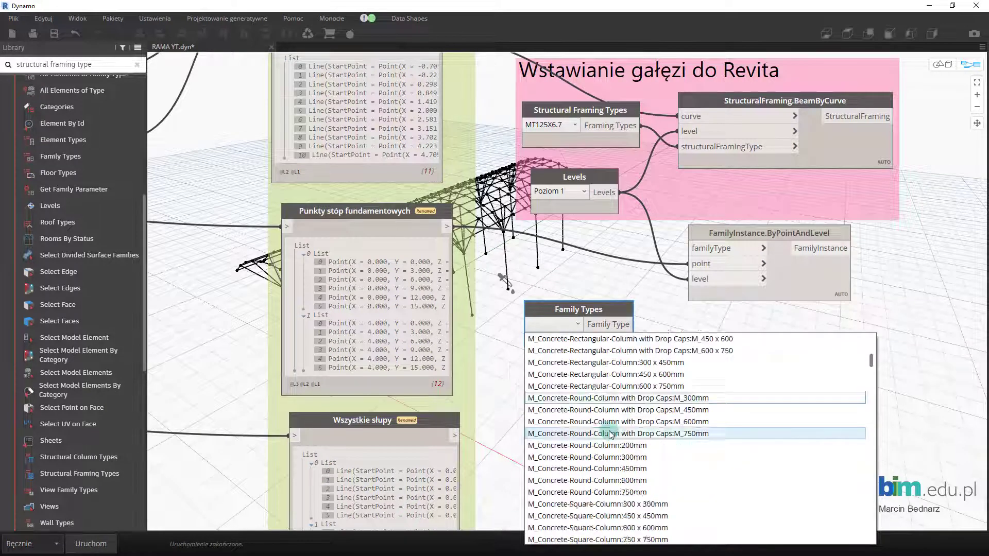
{"action": "scroll", "coordinate": [603, 433], "scroll_direction": "down", "scroll_amount": 2}
{"action": "scroll", "coordinate": [587, 412], "scroll_direction": "down", "scroll_amount": 2}
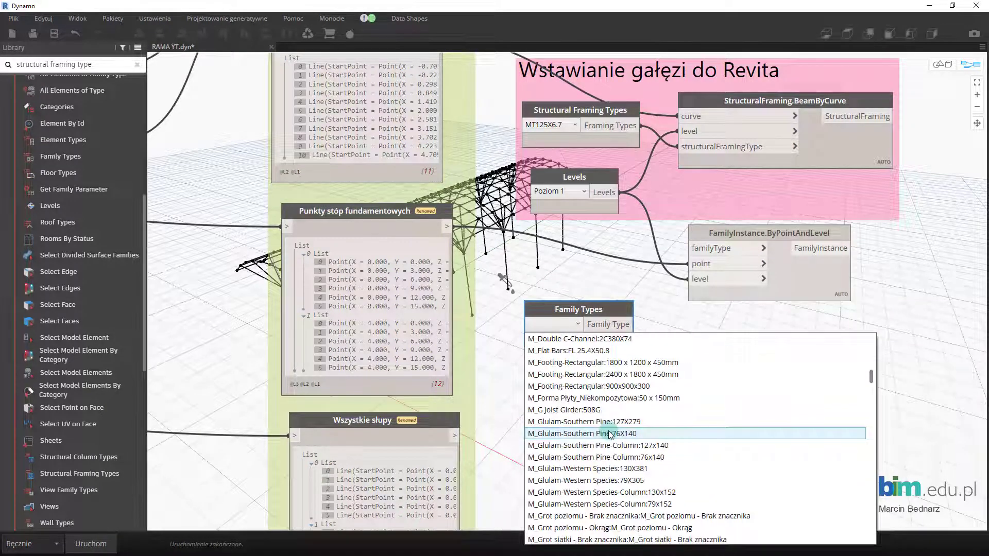
{"action": "left_click", "coordinate": [583, 386]}
{"action": "mouse_move", "coordinate": [644, 311]}
{"action": "left_mouse_down"}
{"action": "mouse_move", "coordinate": [587, 279]}
{"action": "mouse_move", "coordinate": [689, 247]}
{"action": "left_mouse_up"}
{"action": "left_click_drag", "start_coordinate": [770, 232], "coordinate": [832, 236]}
{"action": "left_click_drag", "start_coordinate": [637, 279], "coordinate": [664, 279]}
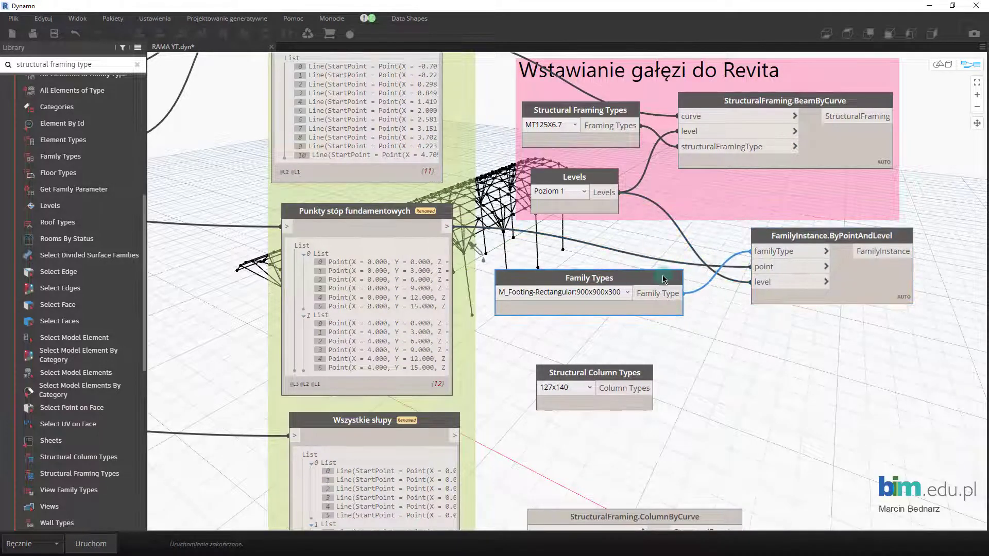
{"action": "left_click_drag", "start_coordinate": [776, 316], "coordinate": [622, 290]}
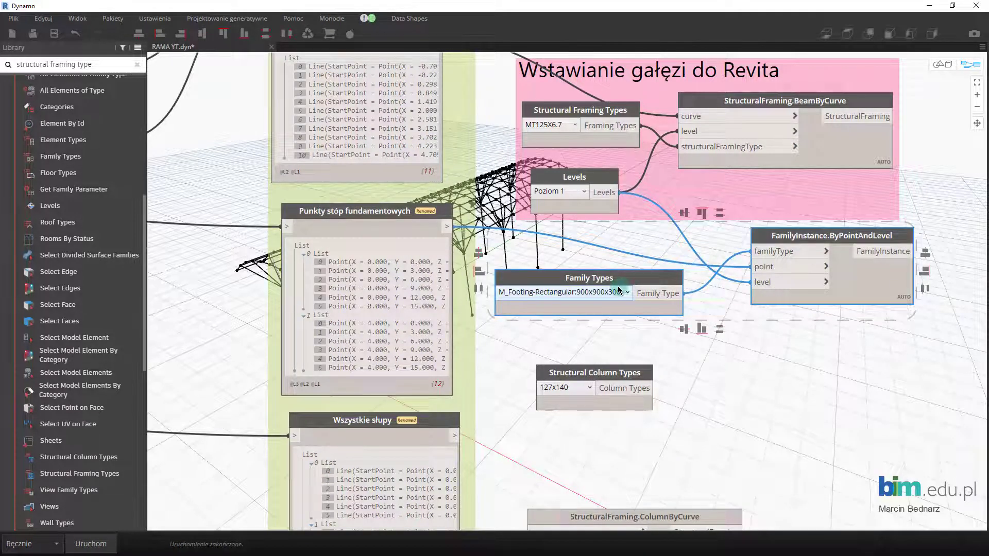
Group the two footing nodes in a pink group titled 'Wstawianie stóp fundamentowych'
{"action": "key", "text": "ctrl+g"}
{"action": "double_click", "coordinate": [628, 261]}
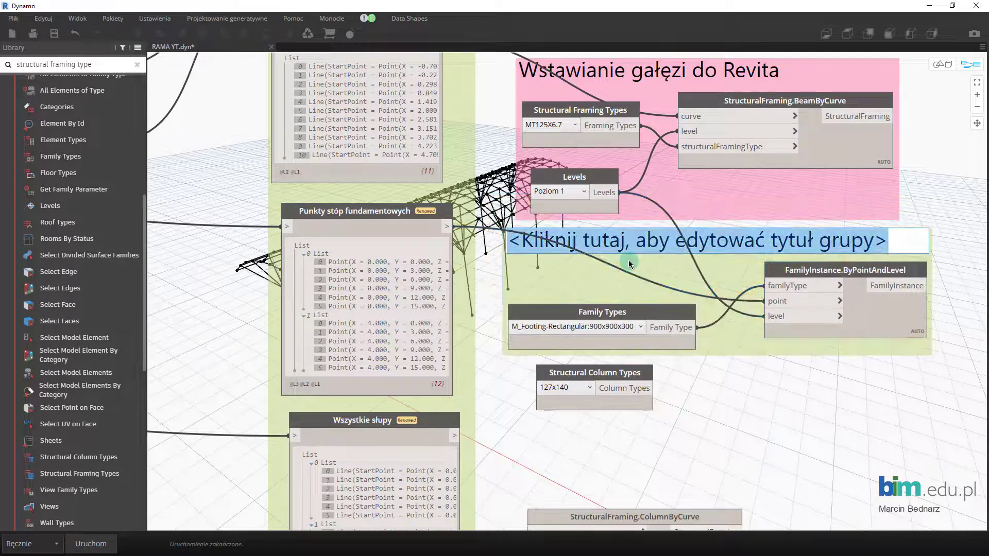
{"action": "type", "text": "Wstawianie "}
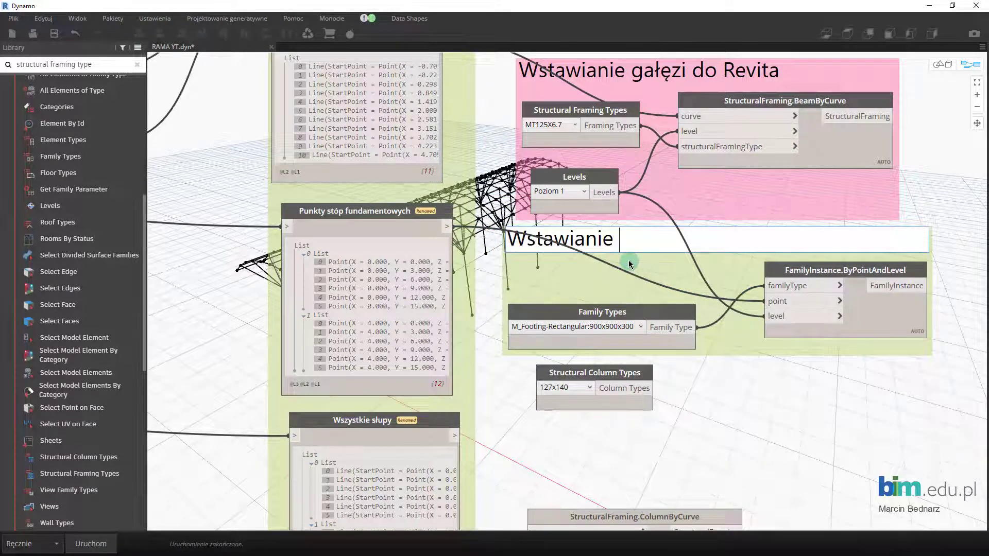
{"action": "type", "text": "stóp fundam"}
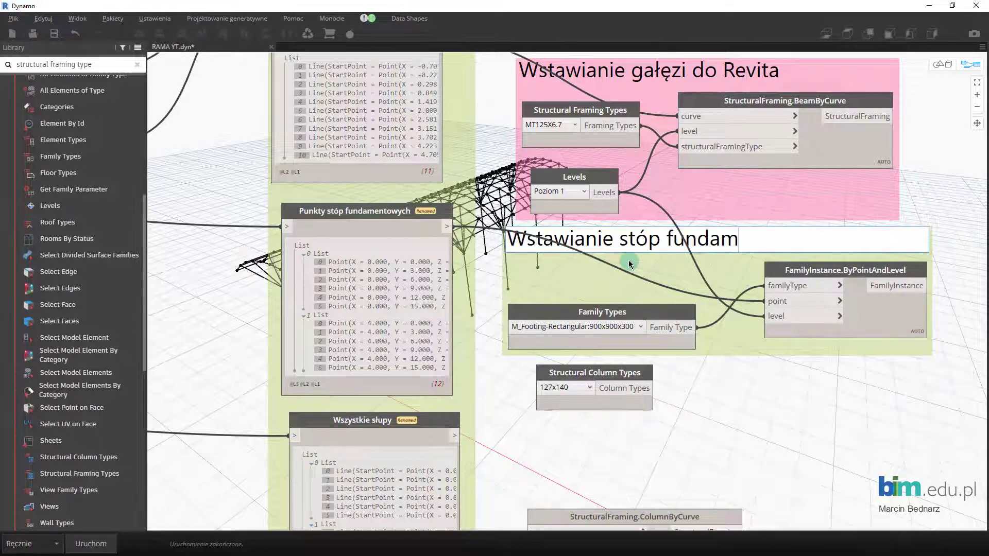
{"action": "type", "text": "entowych"}
{"action": "left_click", "coordinate": [945, 199]}
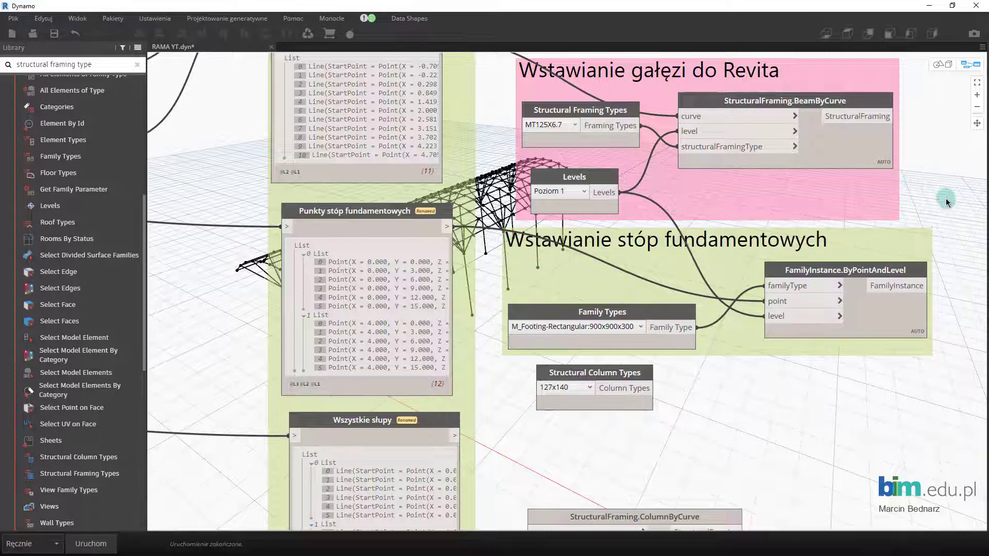
{"action": "right_click", "coordinate": [727, 254]}
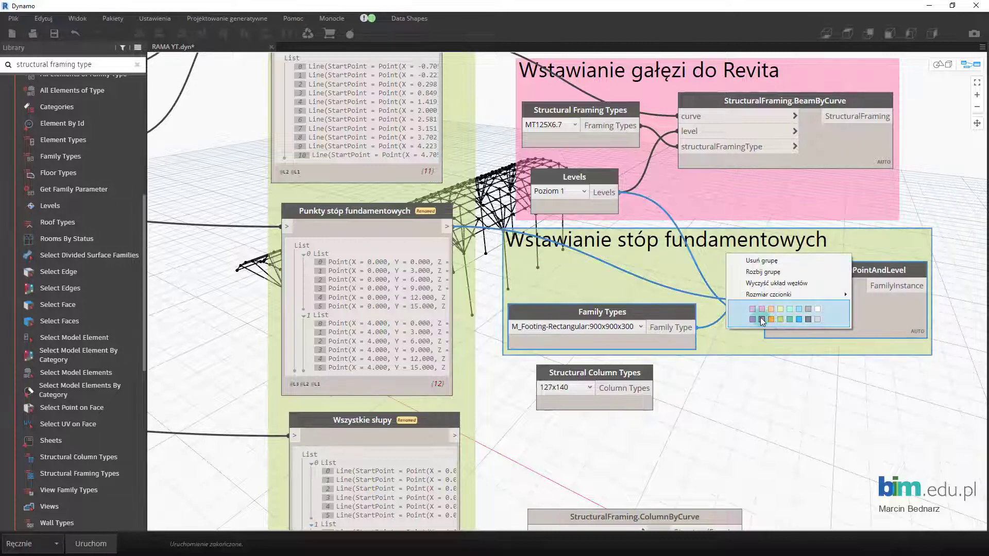
{"action": "left_click", "coordinate": [760, 317]}
Retitle the purlin group 'Wstawianie płatwi do Revita' by replacing gałęzi with płatwi
{"action": "middle_click_drag", "start_coordinate": [686, 72], "coordinate": [711, 129]}
{"action": "double_click", "coordinate": [706, 132]}
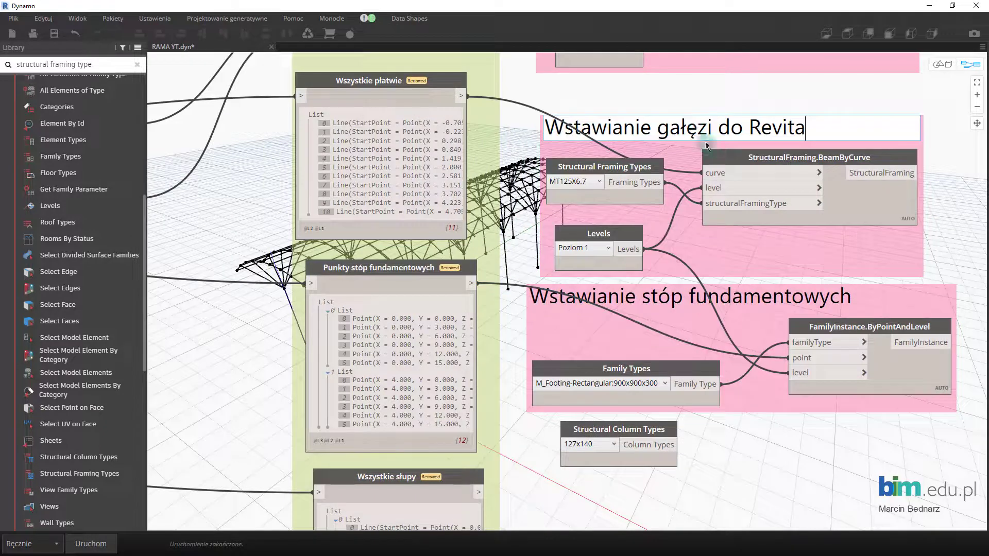
{"action": "type", "text": "płat"}
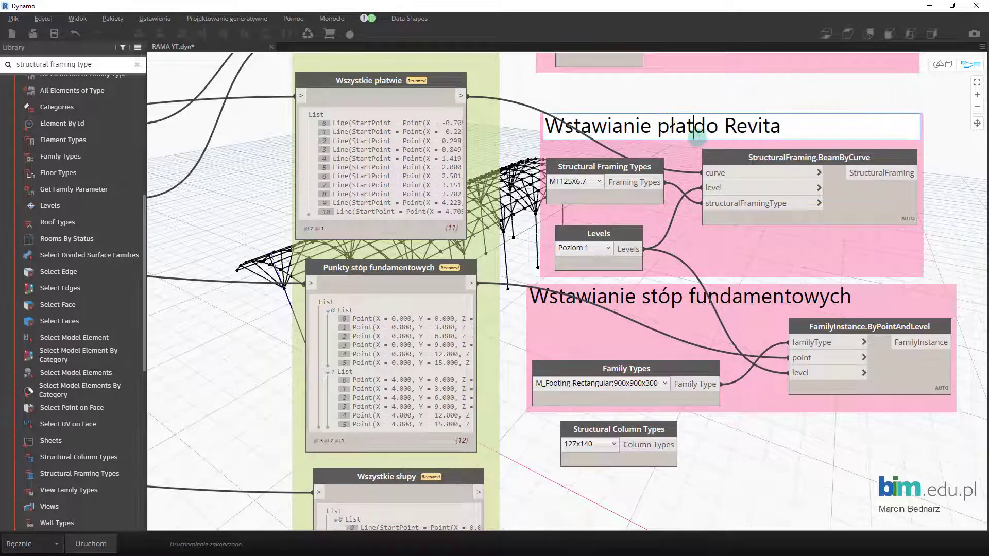
{"action": "type", "text": "wi"}
{"action": "left_click", "coordinate": [706, 315]}
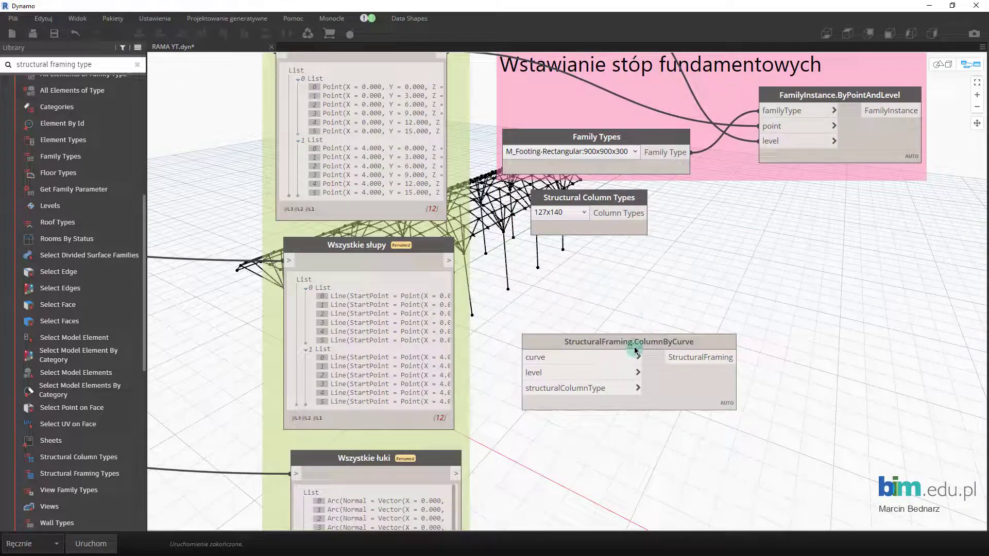
Wire 'Wszystkie słupy' column lines and the Poziom 1 level into ColumnByCurve's curve and level inputs
{"action": "left_click_drag", "start_coordinate": [631, 342], "coordinate": [801, 274]}
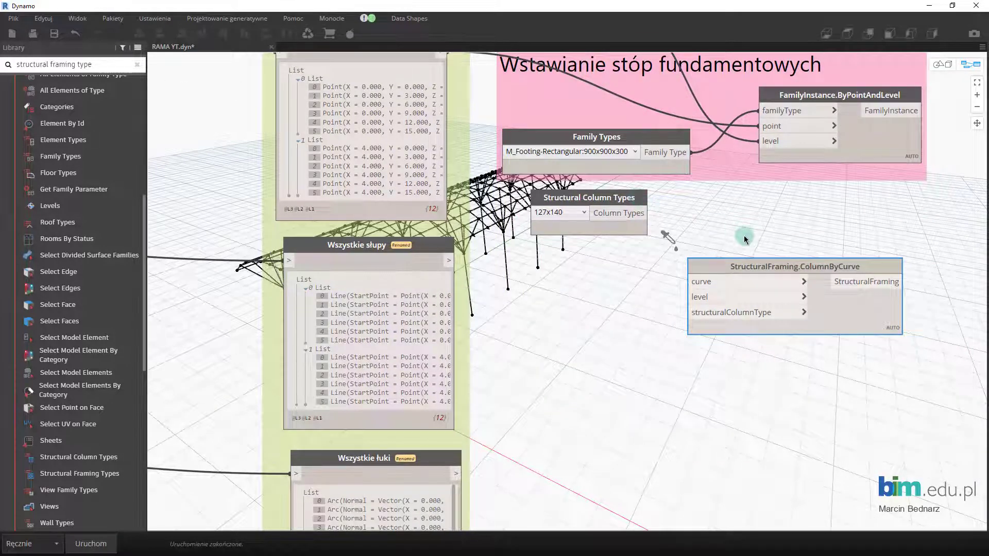
{"action": "middle_click_drag", "start_coordinate": [745, 241], "coordinate": [750, 271]}
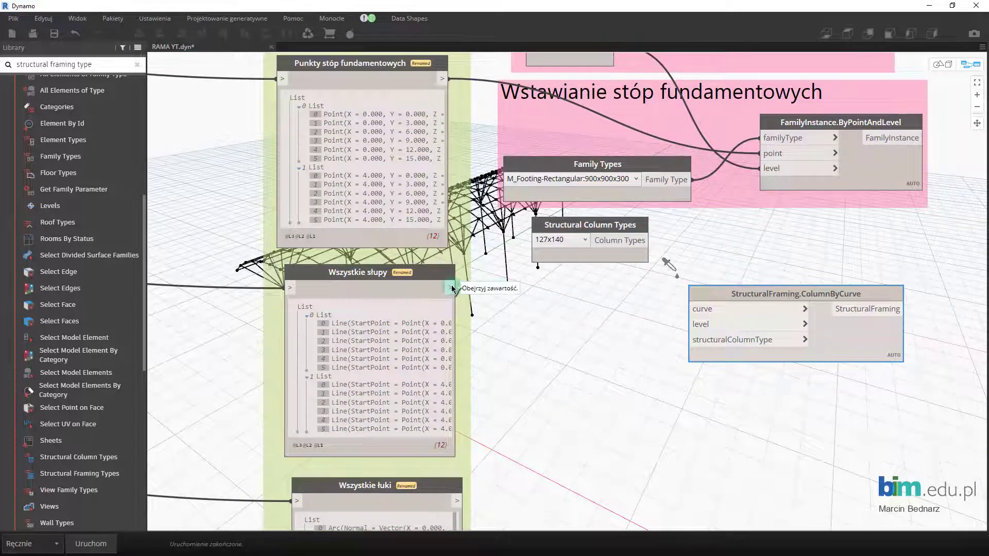
{"action": "left_click_drag", "start_coordinate": [452, 289], "coordinate": [690, 309]}
{"action": "middle_click_drag", "start_coordinate": [690, 309], "coordinate": [691, 379]}
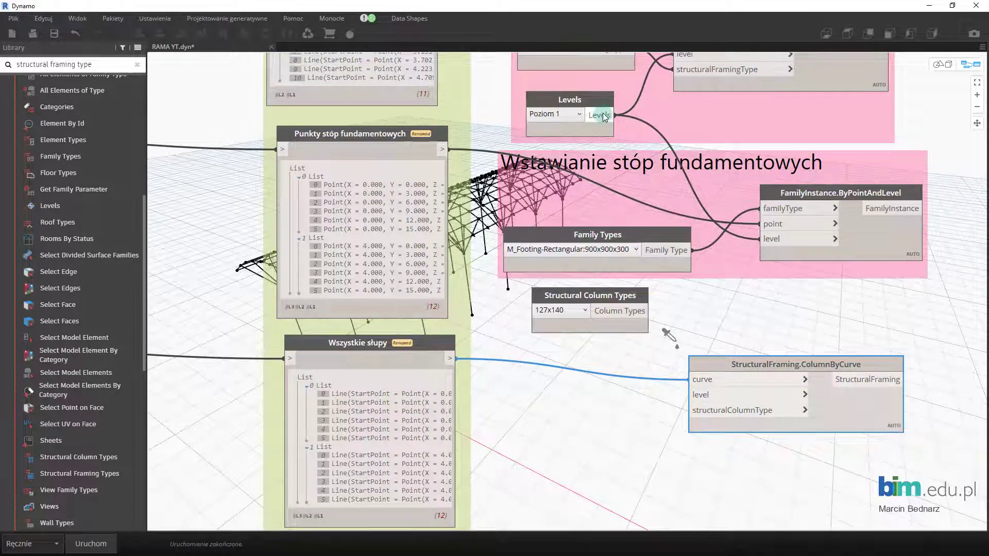
{"action": "left_click_drag", "start_coordinate": [605, 116], "coordinate": [689, 395]}
{"action": "middle_click_drag", "start_coordinate": [616, 441], "coordinate": [618, 410]}
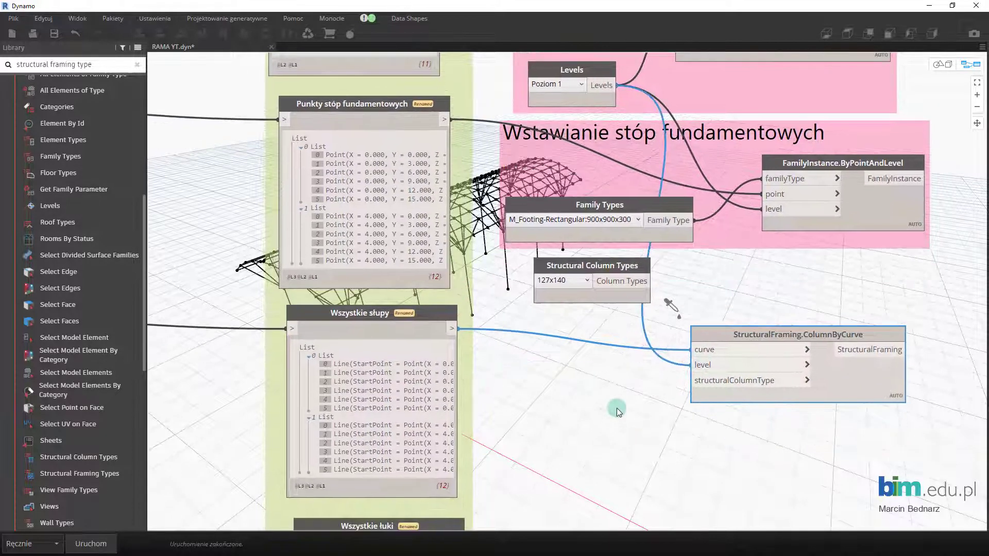
Connect a 200mm Structural Column Types node to ColumnByCurve, then group the two nodes
{"action": "left_click_drag", "start_coordinate": [599, 268], "coordinate": [564, 372]}
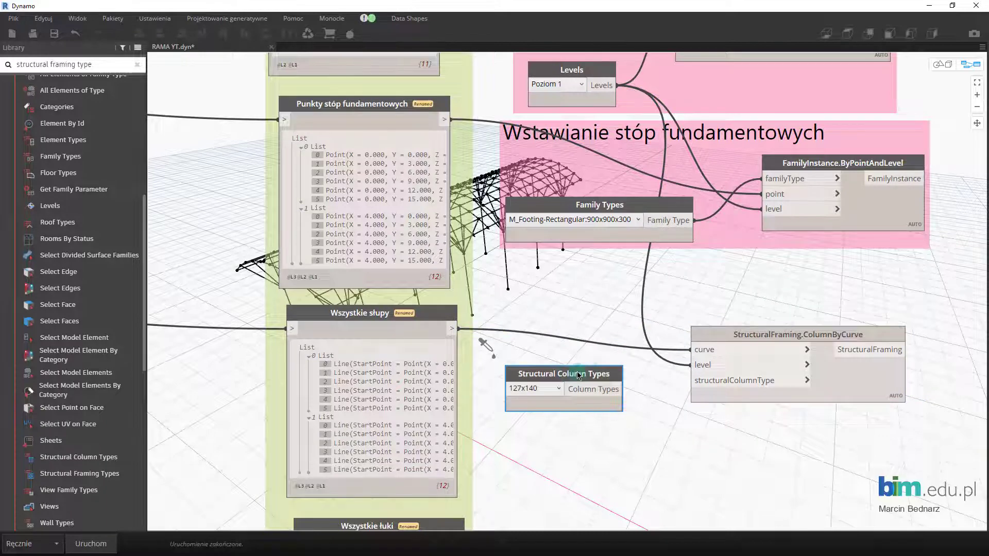
{"action": "left_click", "coordinate": [589, 389]}
{"action": "left_click", "coordinate": [552, 390]}
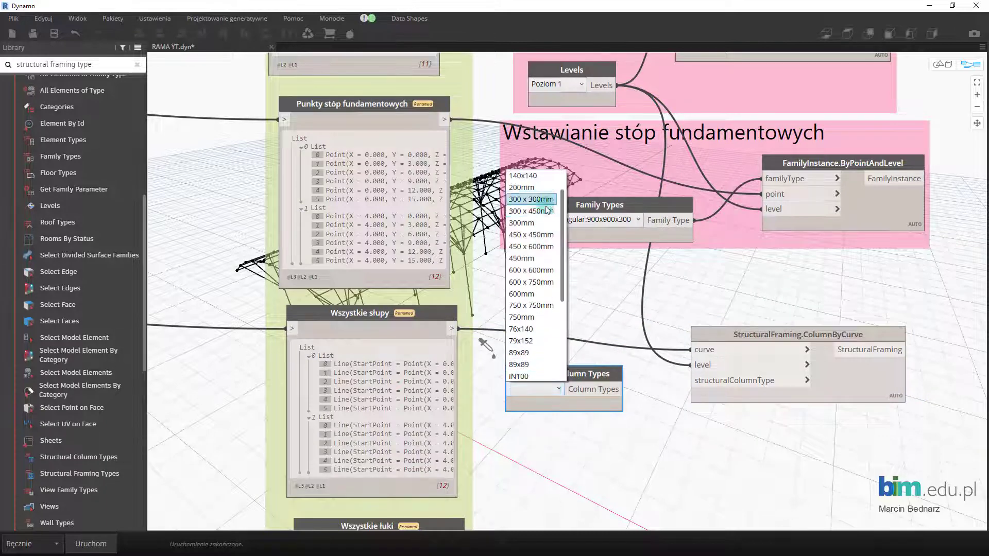
{"action": "left_click", "coordinate": [525, 181]}
{"action": "left_click", "coordinate": [623, 389]}
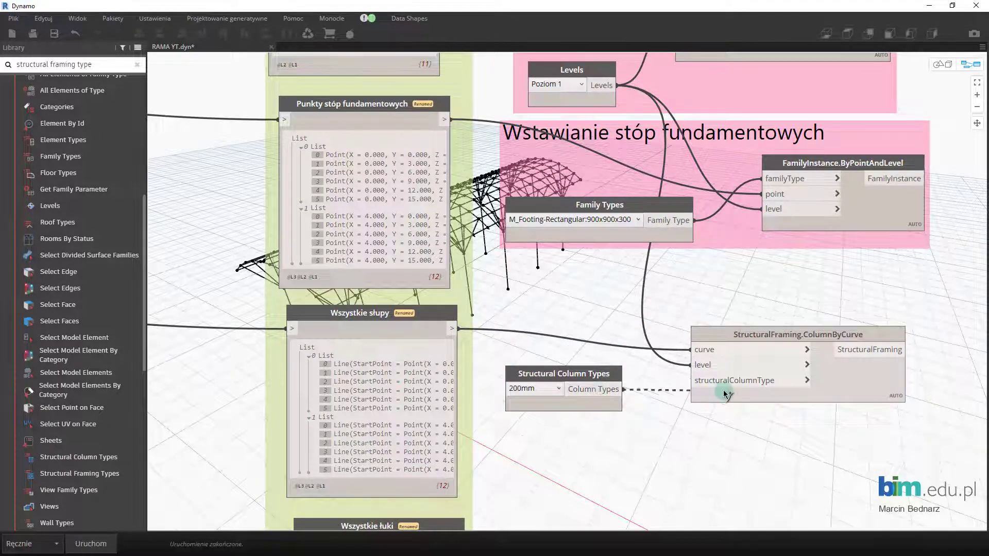
{"action": "left_click", "coordinate": [690, 380]}
{"action": "left_click_drag", "start_coordinate": [791, 459], "coordinate": [557, 331]}
{"action": "key", "text": "ctrl+g"}
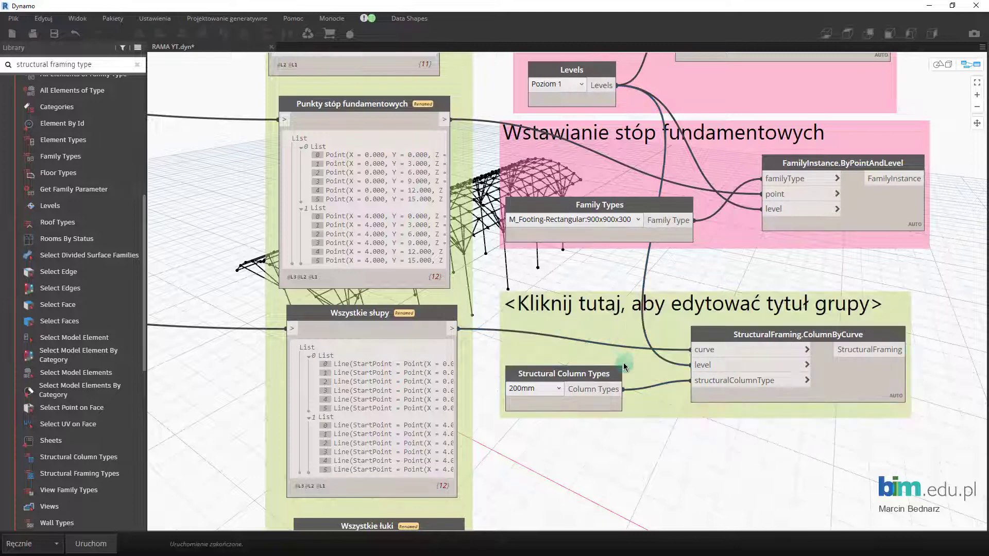
Title the column group 'Wstawianie słupów do Revita' and colour it pink
{"action": "type", "text": "Wsta"}
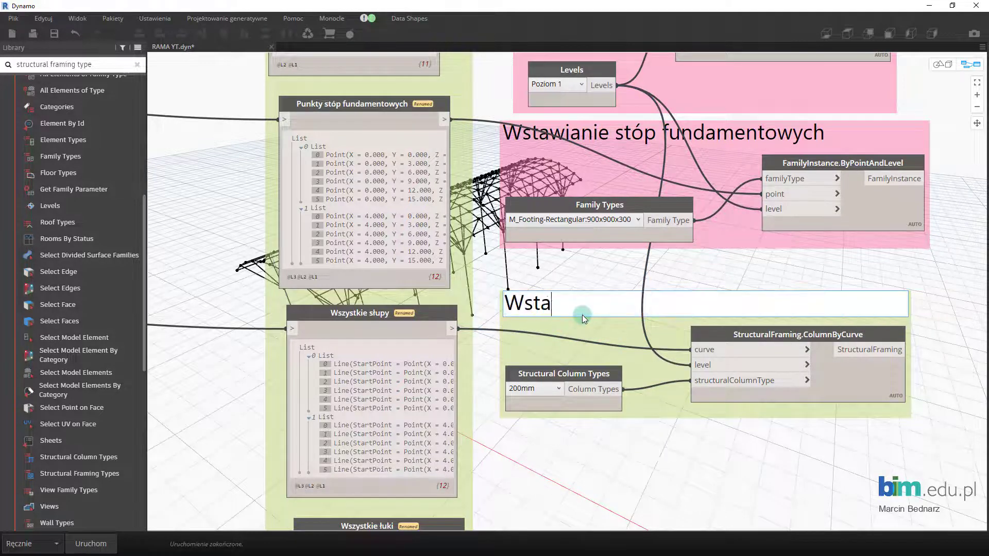
{"action": "type", "text": "wianie słupów"}
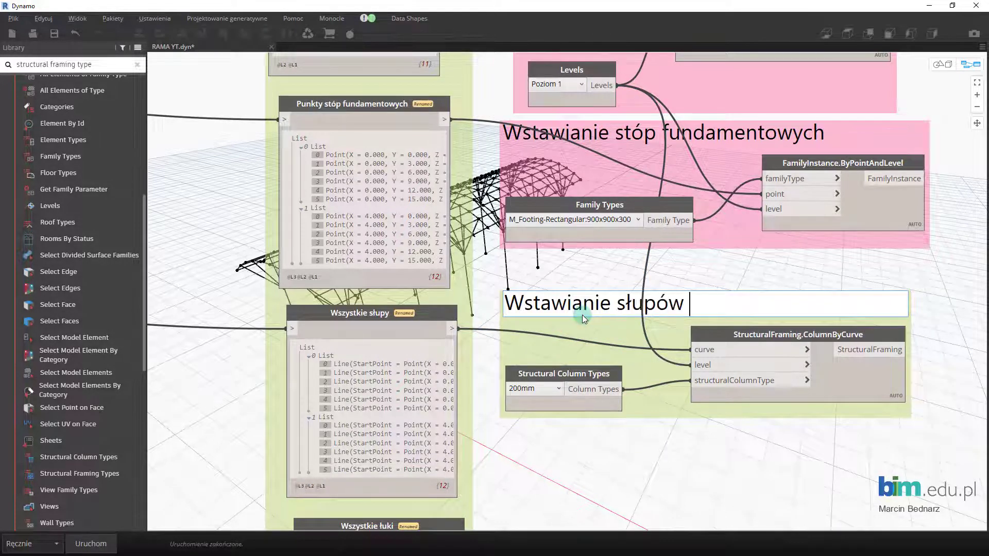
{"action": "type", "text": " do Revita"}
{"action": "left_click", "coordinate": [690, 288]}
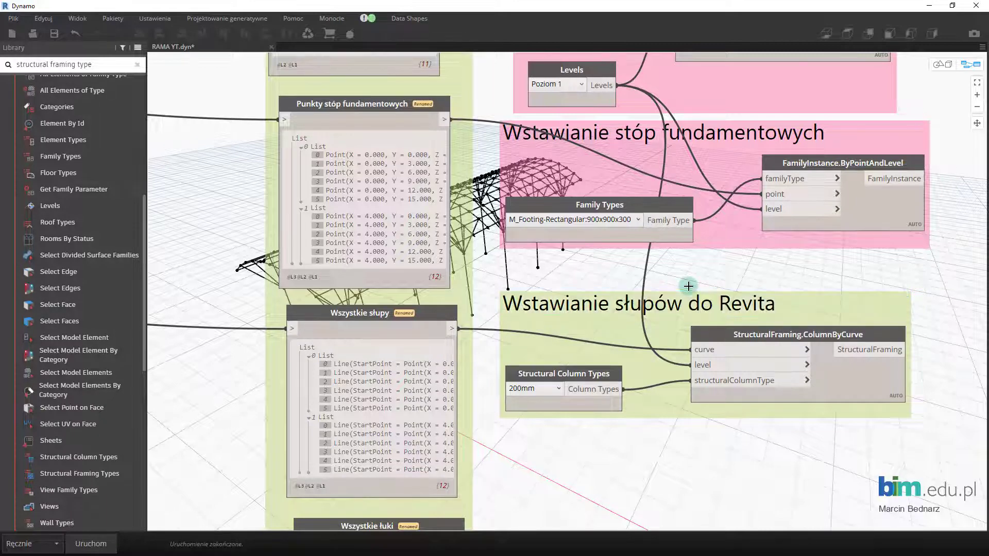
{"action": "right_click", "coordinate": [669, 330]}
{"action": "left_click", "coordinate": [706, 394]}
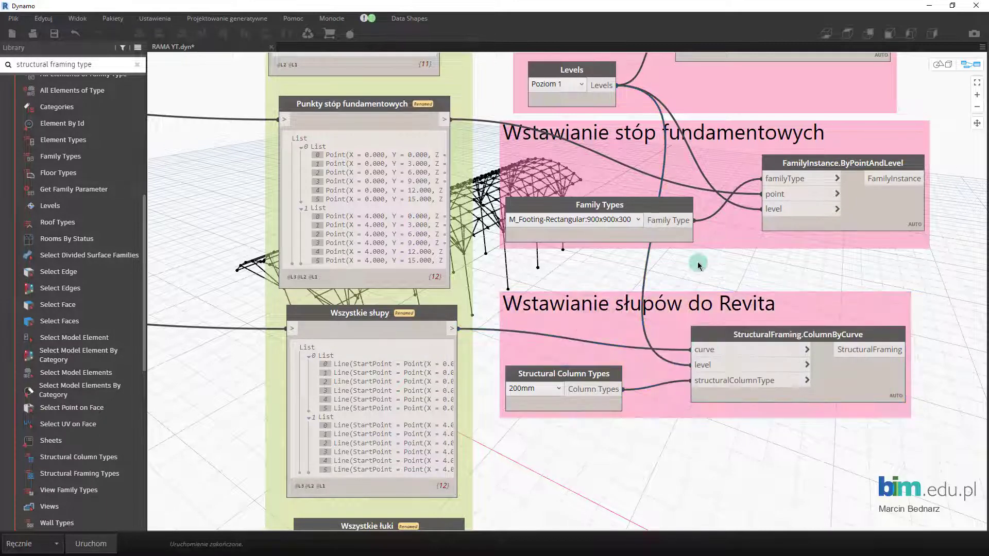
Paste a copy of the purlin group below the columns, feeding 'Wszystkie łuki' into its BeamByCurve curve
{"action": "middle_click_drag", "start_coordinate": [714, 278], "coordinate": [696, 383]}
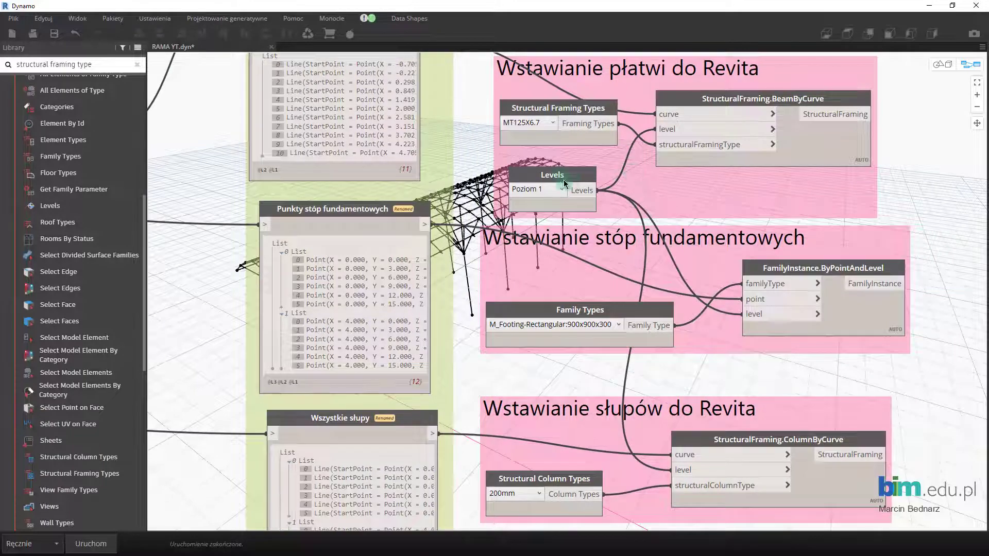
{"action": "left_click", "coordinate": [563, 177]}
{"action": "left_click", "coordinate": [666, 166]}
{"action": "key", "text": "ctrl+c"}
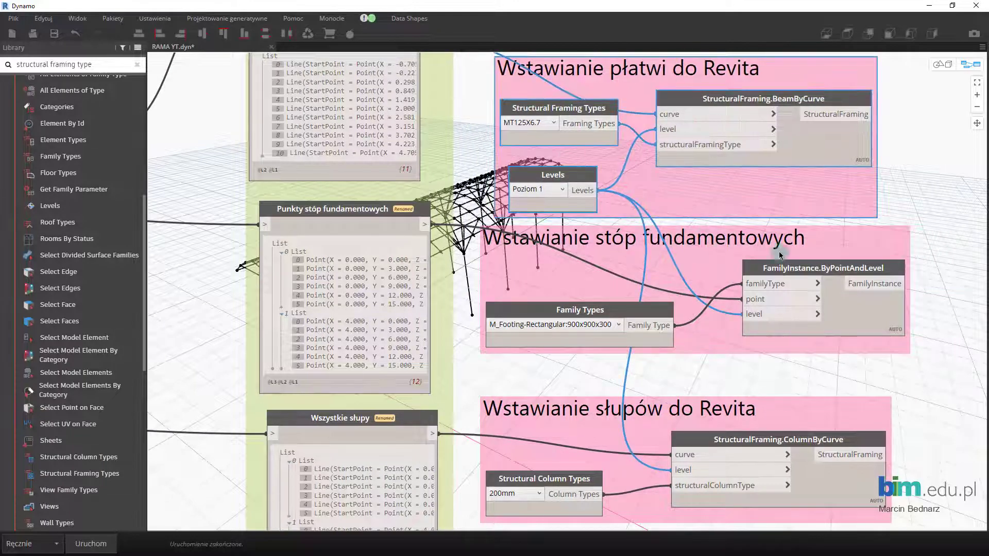
{"action": "scroll", "coordinate": [809, 260], "scroll_direction": "down", "scroll_amount": 5}
{"action": "key", "text": "ctrl+v"}
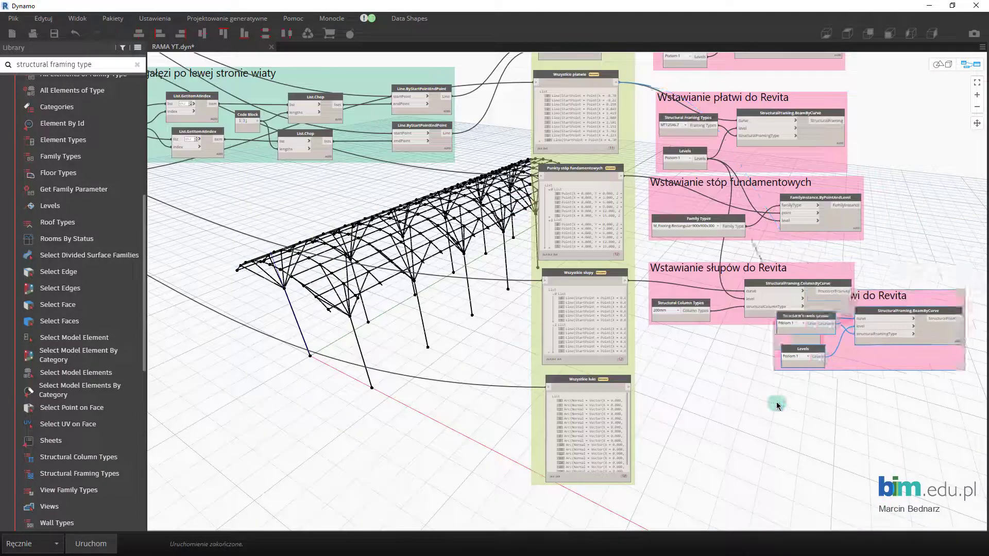
{"action": "left_click_drag", "start_coordinate": [830, 316], "coordinate": [710, 437]}
{"action": "scroll", "coordinate": [854, 363], "scroll_direction": "up", "scroll_amount": 3}
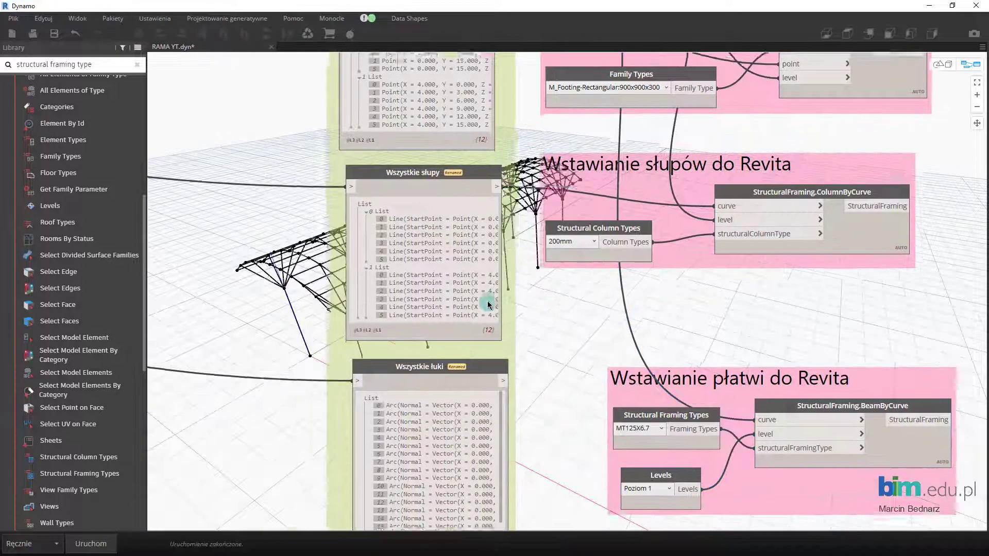
{"action": "middle_click_drag", "start_coordinate": [507, 378], "coordinate": [570, 349]}
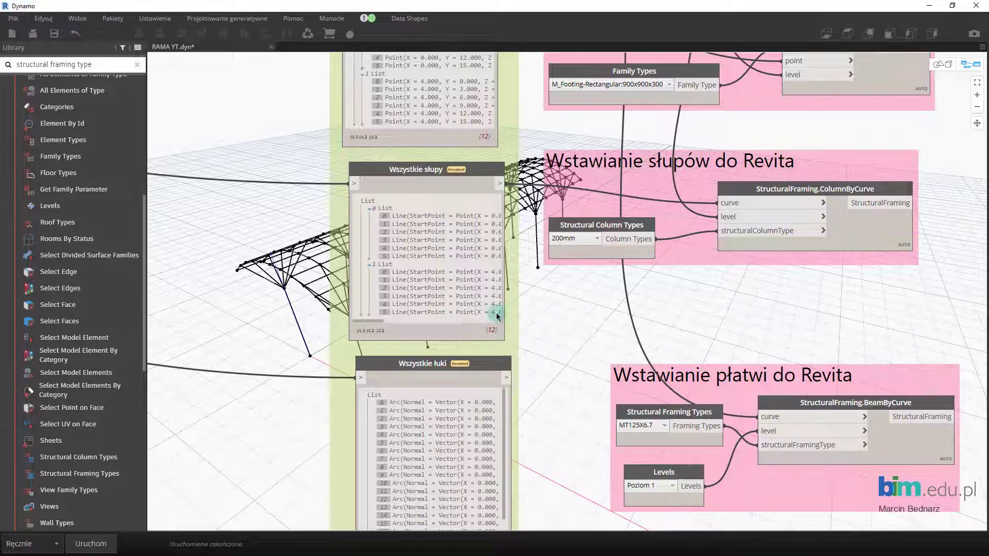
{"action": "left_click_drag", "start_coordinate": [506, 377], "coordinate": [759, 416]}
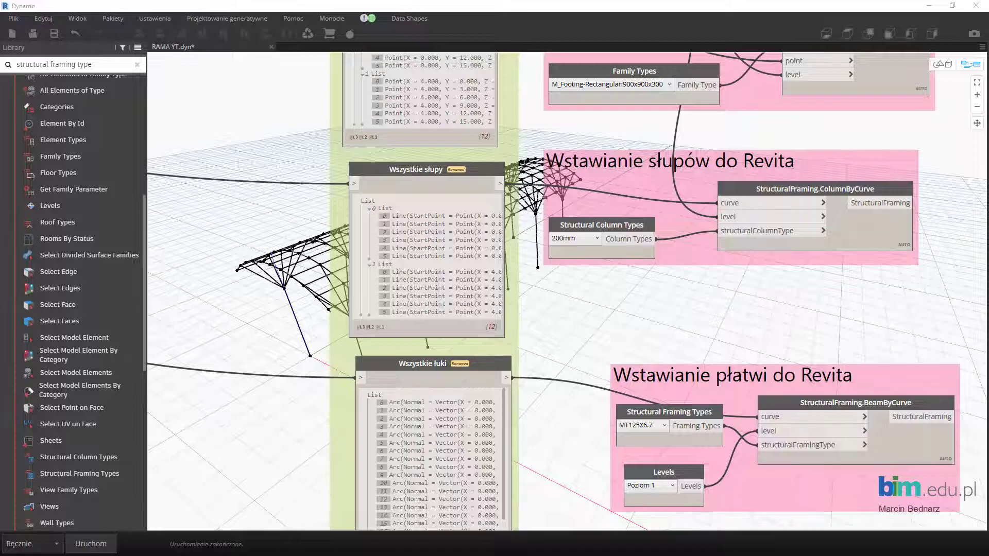
Switch the arc-beam group's Structural Framing Types from MT125X6.7 to 76X140 and reposition its nodes
{"action": "left_click", "coordinate": [656, 431]}
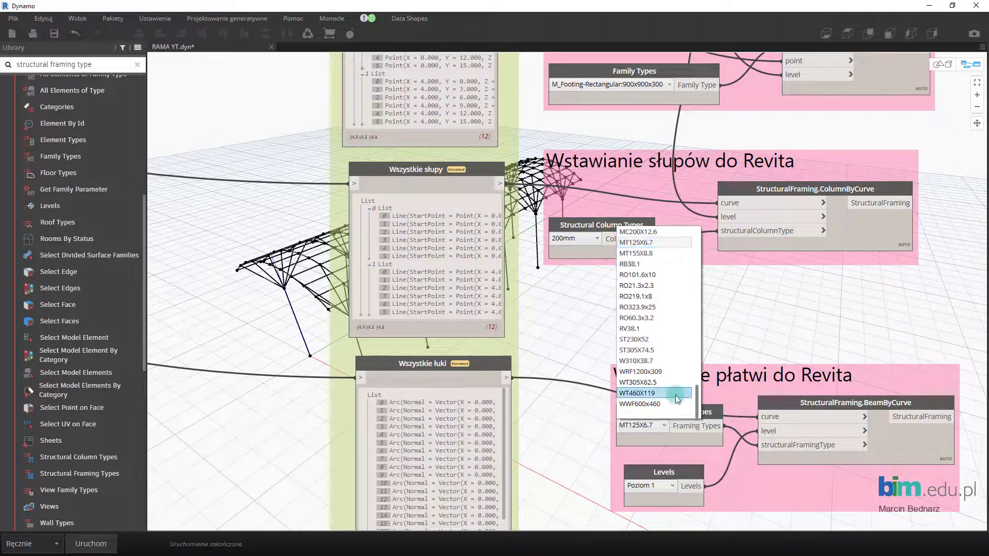
{"action": "scroll", "coordinate": [675, 394], "scroll_direction": "up", "scroll_amount": 10}
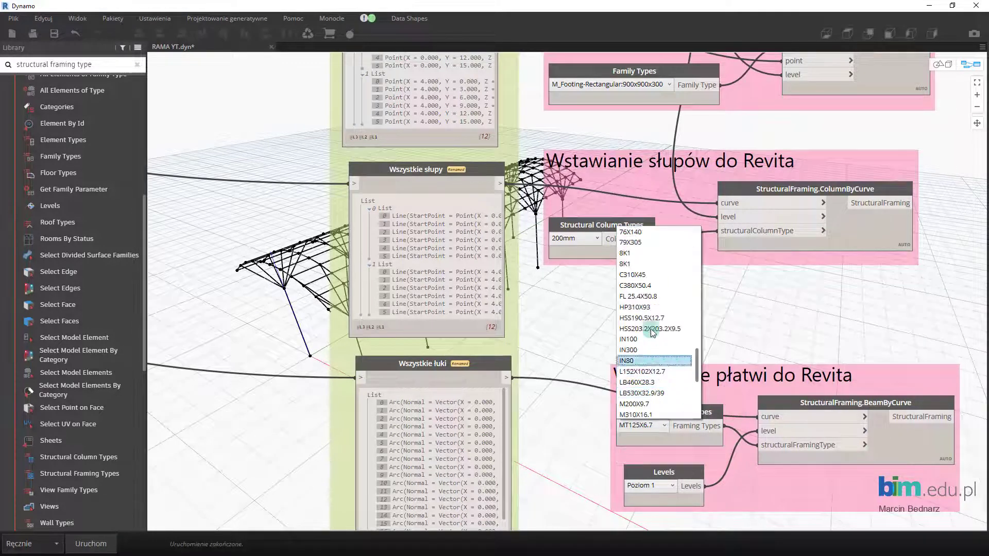
{"action": "left_click", "coordinate": [639, 232]}
{"action": "left_click_drag", "start_coordinate": [832, 362], "coordinate": [696, 329]}
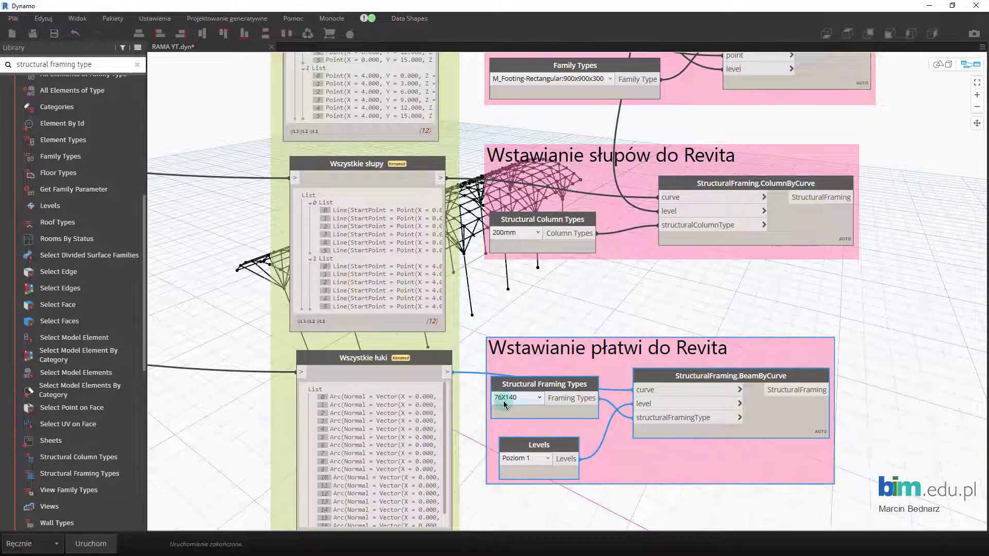
{"action": "mouse_move", "coordinate": [643, 425]}
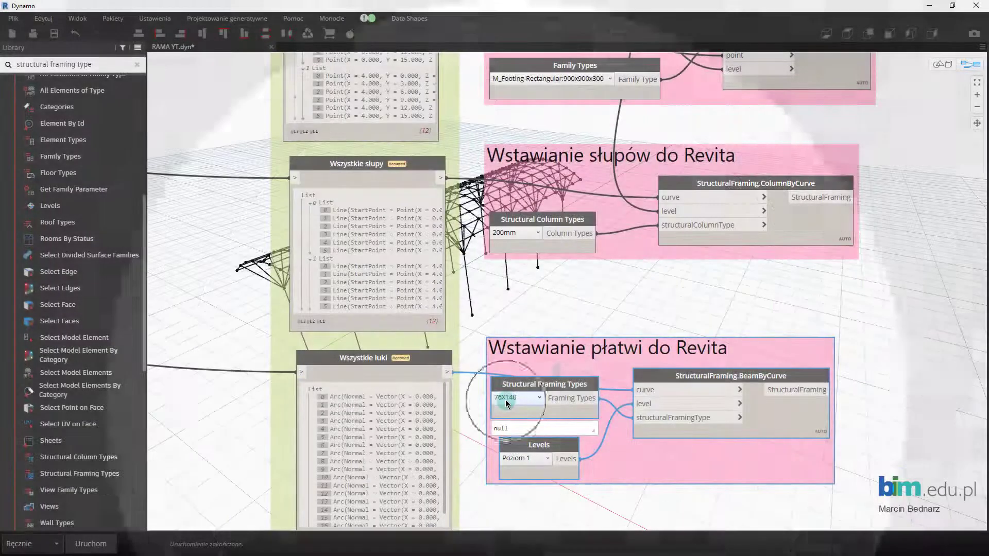
{"action": "left_click", "coordinate": [623, 431]}
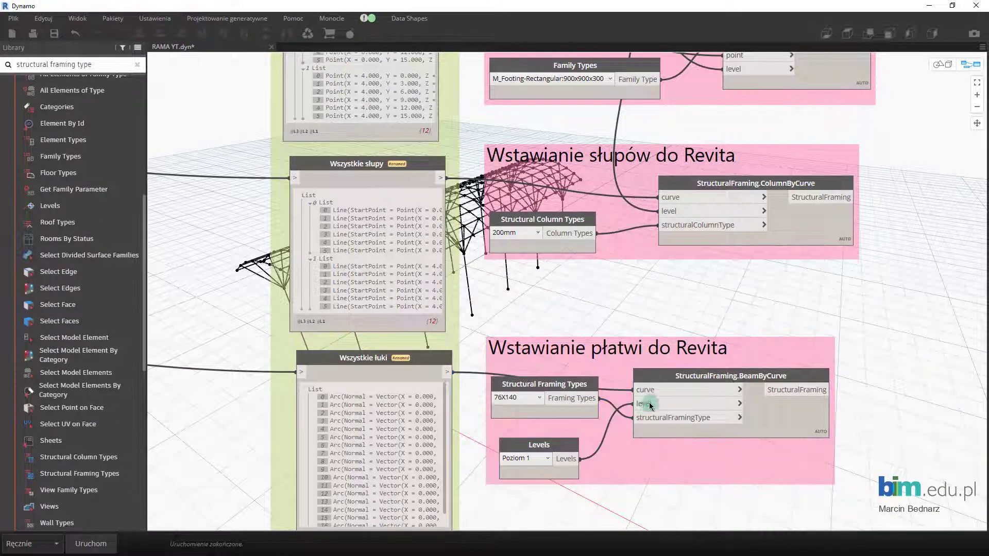
{"action": "left_click_drag", "start_coordinate": [545, 383], "coordinate": [541, 399]}
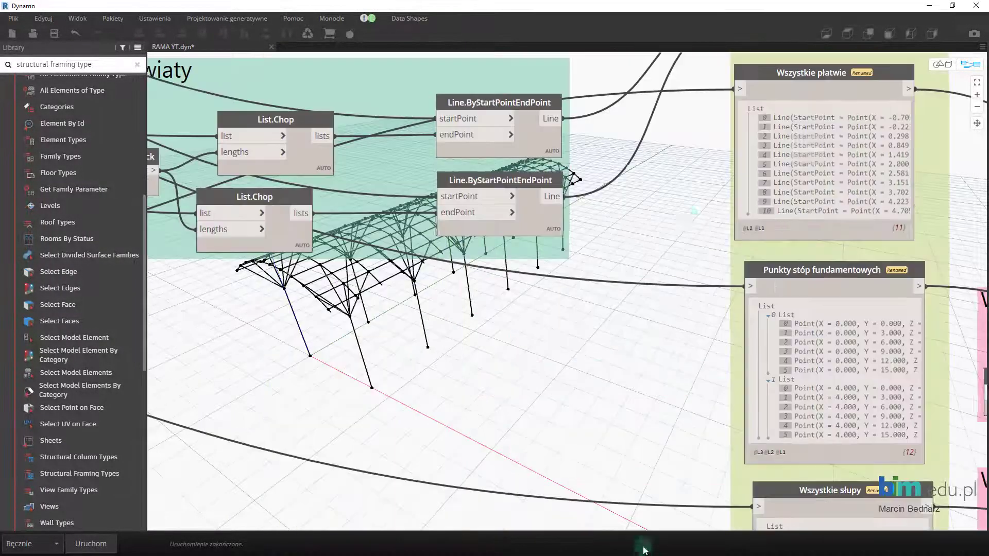
Move the framing type node clear of Levels and pan across the branch and footing groups
{"action": "scroll", "coordinate": [589, 340], "scroll_direction": "down", "scroll_amount": 3}
{"action": "scroll", "coordinate": [583, 254], "scroll_direction": "up", "scroll_amount": 2}
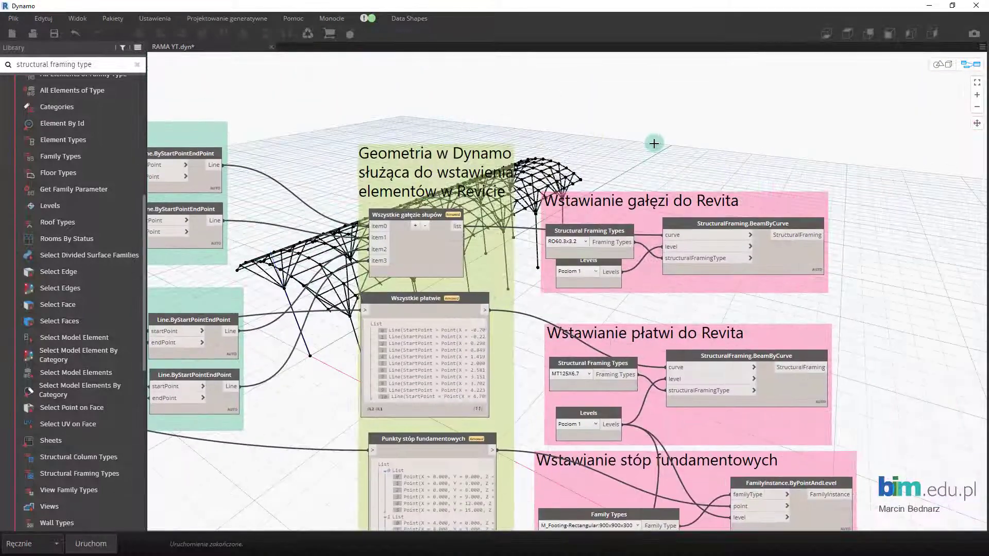
{"action": "scroll", "coordinate": [583, 254], "scroll_direction": "up", "scroll_amount": 2}
{"action": "left_click_drag", "start_coordinate": [593, 212], "coordinate": [592, 185]}
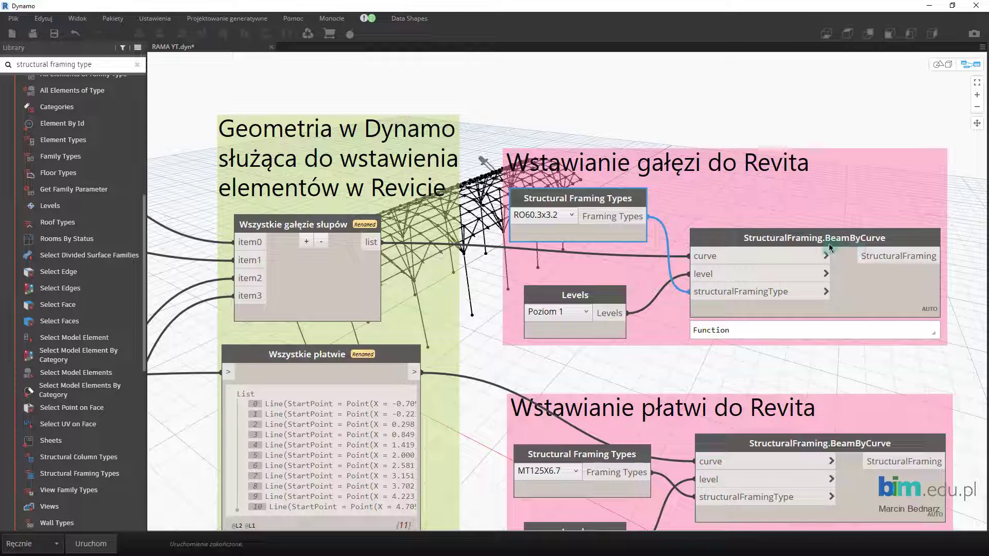
{"action": "mouse_move", "coordinate": [765, 354]}
{"action": "middle_mouse_down"}
{"action": "mouse_move", "coordinate": [755, 329]}
{"action": "mouse_move", "coordinate": [728, 324]}
{"action": "middle_mouse_up"}
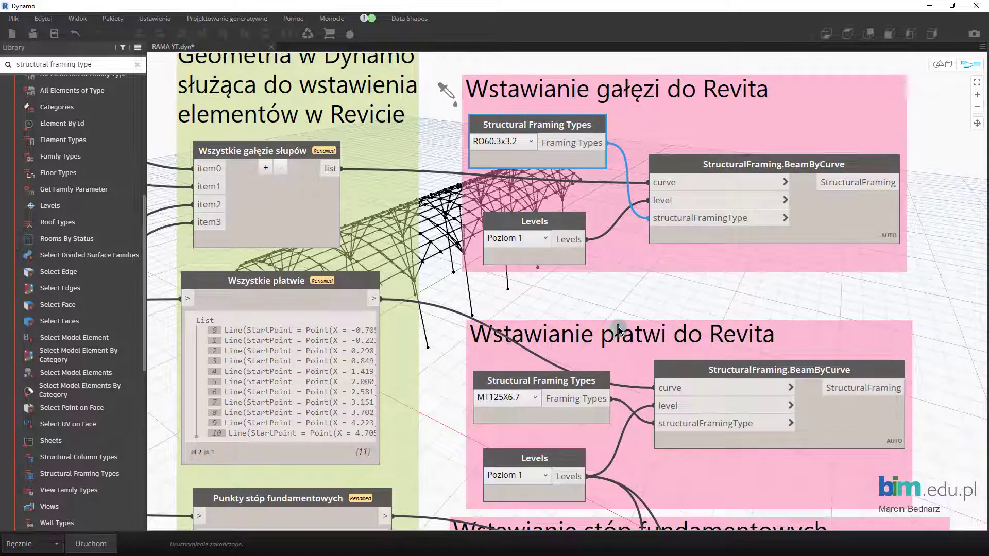
{"action": "scroll", "coordinate": [586, 385], "scroll_direction": "down", "scroll_amount": 2}
{"action": "scroll", "coordinate": [958, 402], "scroll_direction": "up", "scroll_amount": 2}
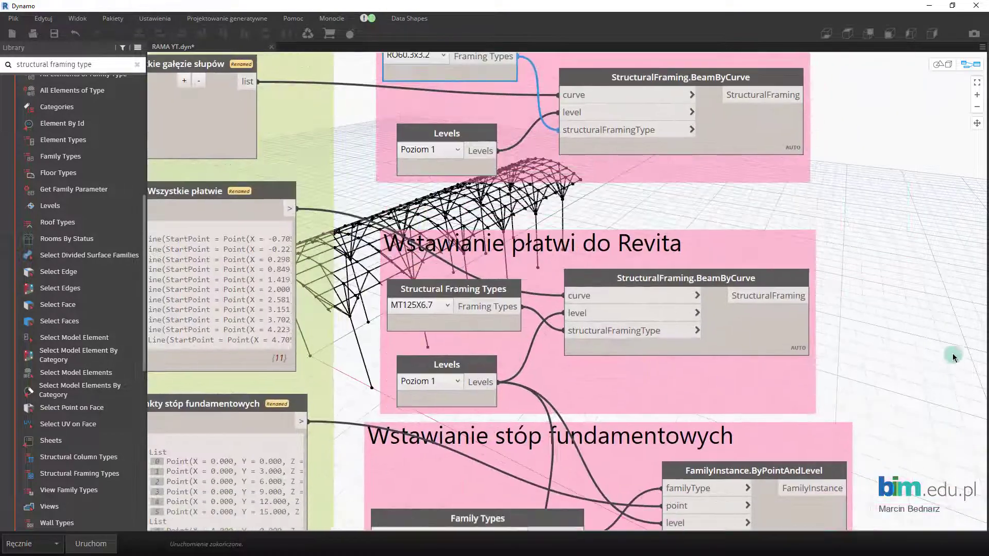
{"action": "middle_click_drag", "start_coordinate": [953, 353], "coordinate": [943, 311]}
{"action": "scroll", "coordinate": [926, 362], "scroll_direction": "down", "scroll_amount": 3}
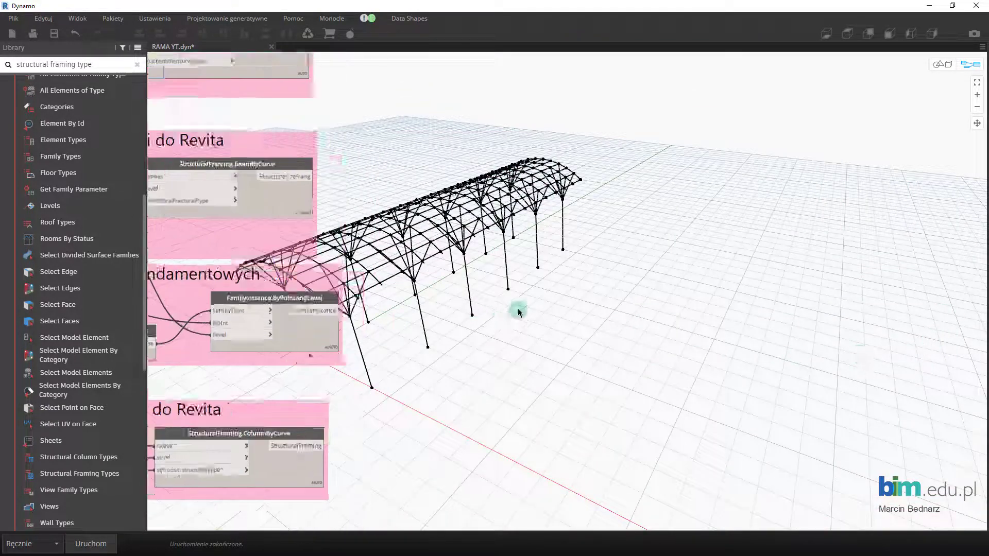
{"action": "scroll", "coordinate": [557, 368], "scroll_direction": "up", "scroll_amount": 3}
{"action": "scroll", "coordinate": [558, 368], "scroll_direction": "up", "scroll_amount": 2}
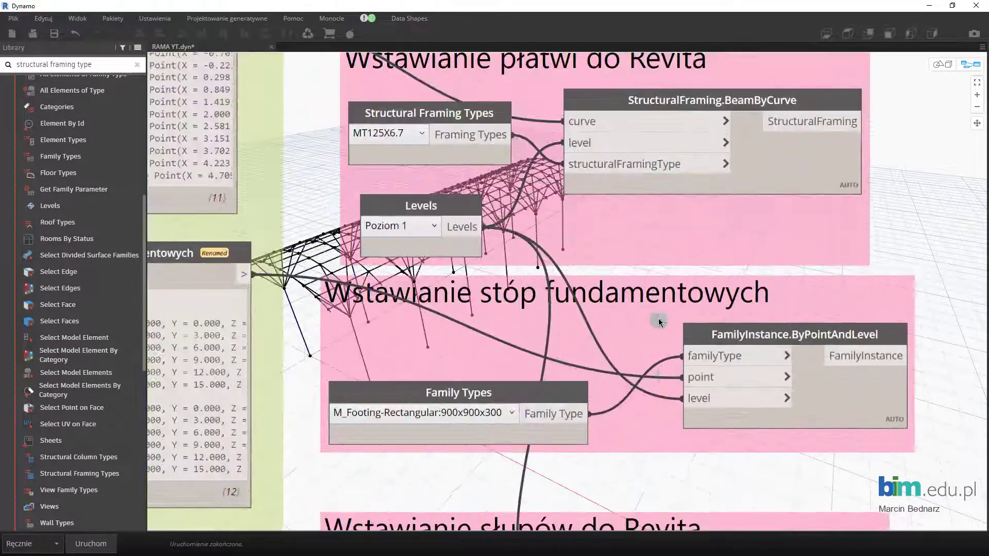
Inspect the footing placement node's options, then raise the arc beam group above the column group
{"action": "left_click", "coordinate": [750, 356]}
{"action": "right_click", "coordinate": [749, 356]}
{"action": "key", "text": "Escape"}
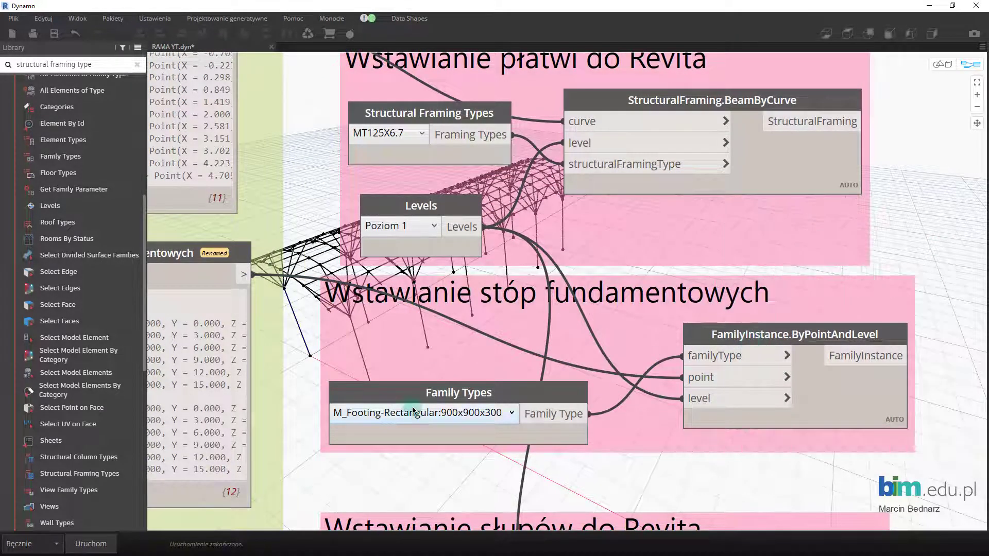
{"action": "middle_click_drag", "start_coordinate": [449, 438], "coordinate": [539, 199]}
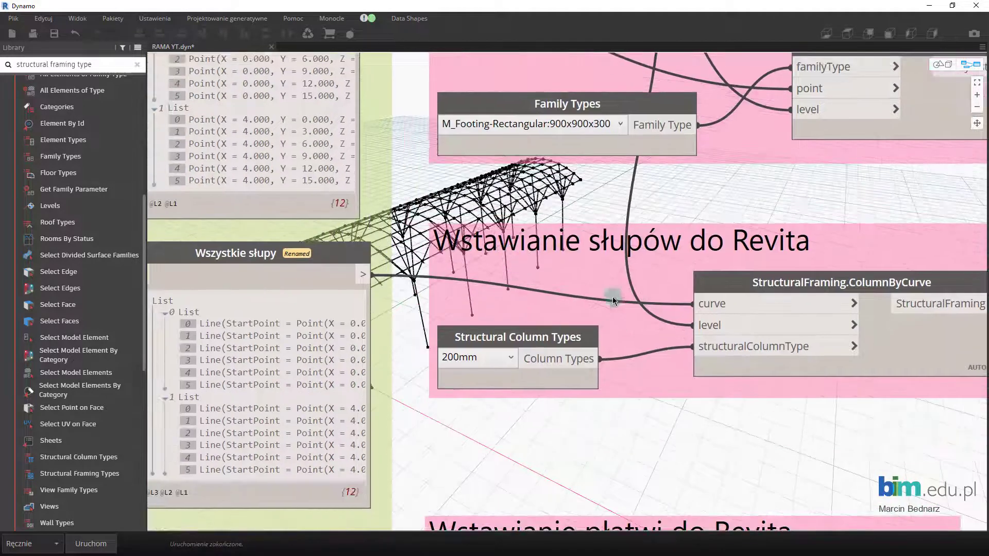
{"action": "middle_click_drag", "start_coordinate": [807, 427], "coordinate": [722, 433]}
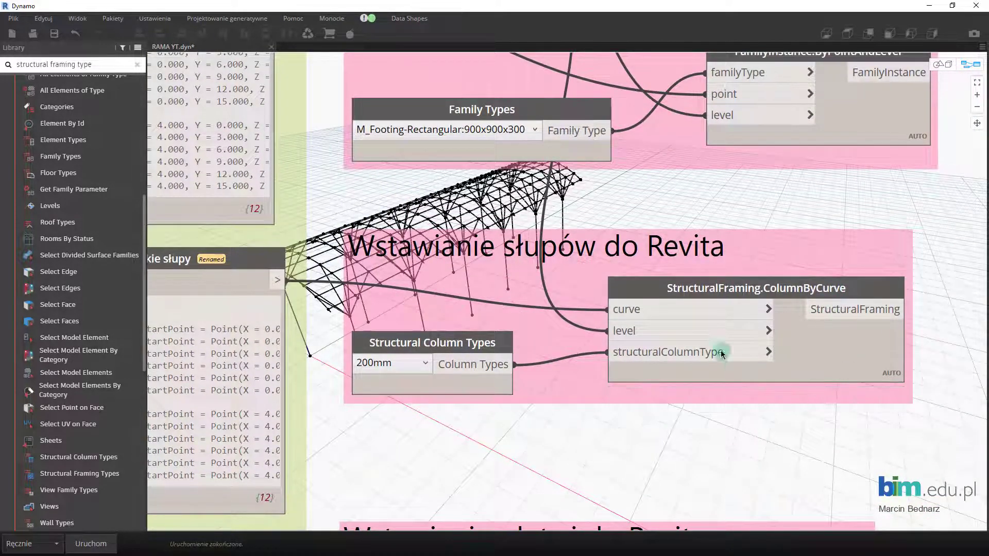
{"action": "middle_click_drag", "start_coordinate": [582, 487], "coordinate": [674, 317]}
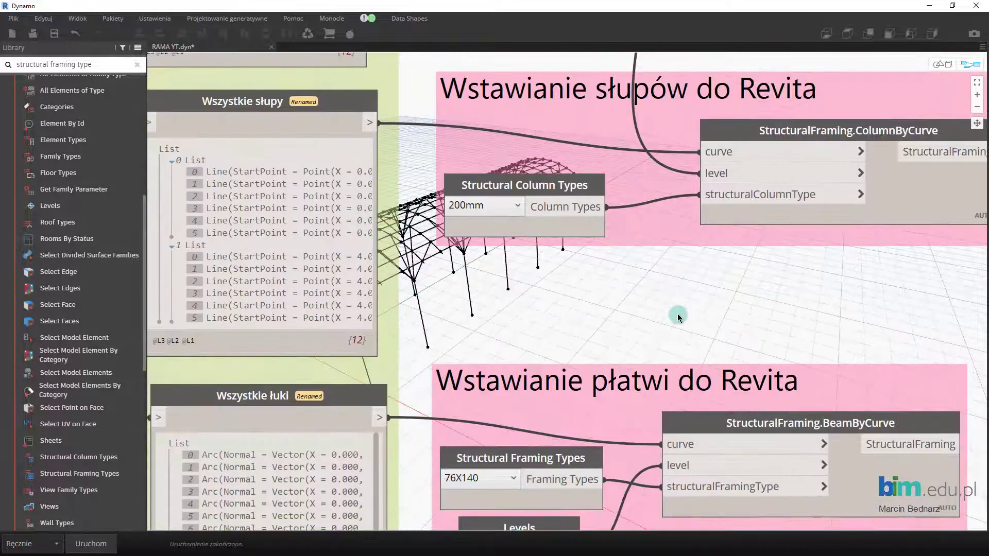
{"action": "left_click_drag", "start_coordinate": [663, 356], "coordinate": [720, 312]}
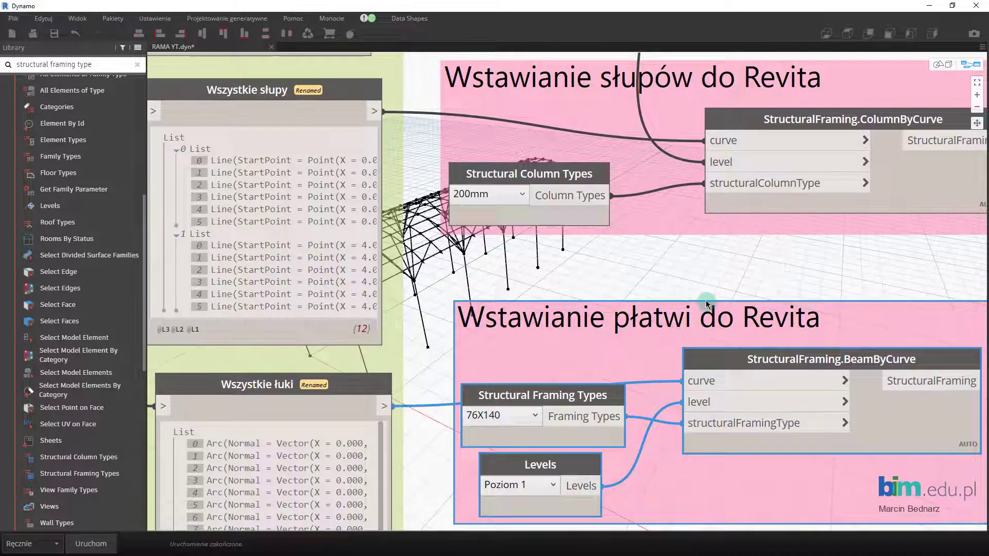
Deselect the purlin group and orbit the Revit 3D view to show the whole canopy
{"action": "left_click", "coordinate": [701, 276]}
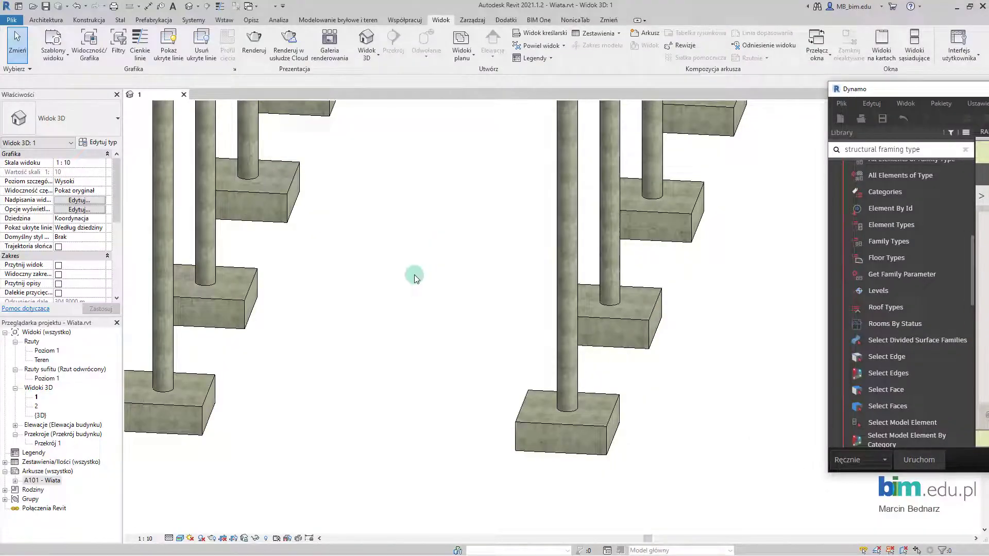
{"action": "scroll", "coordinate": [415, 276], "scroll_direction": "down", "scroll_amount": 5}
{"action": "mouse_move", "coordinate": [416, 277]}
{"action": "middle_mouse_down", "text": "shift"}
{"action": "mouse_move", "coordinate": [509, 282]}
{"action": "mouse_move", "coordinate": [596, 326]}
{"action": "mouse_move", "coordinate": [508, 323]}
{"action": "mouse_move", "coordinate": [521, 420]}
{"action": "mouse_move", "coordinate": [464, 374]}
{"action": "mouse_move", "coordinate": [371, 337]}
{"action": "mouse_move", "coordinate": [327, 412]}
{"action": "mouse_move", "coordinate": [417, 341]}
{"action": "middle_mouse_up", "text": "shift"}
Orbit and zoom the Revit 3D view to an oblique close-up of a steel tee rafter
{"action": "scroll", "coordinate": [593, 327], "scroll_direction": "up", "scroll_amount": 3}
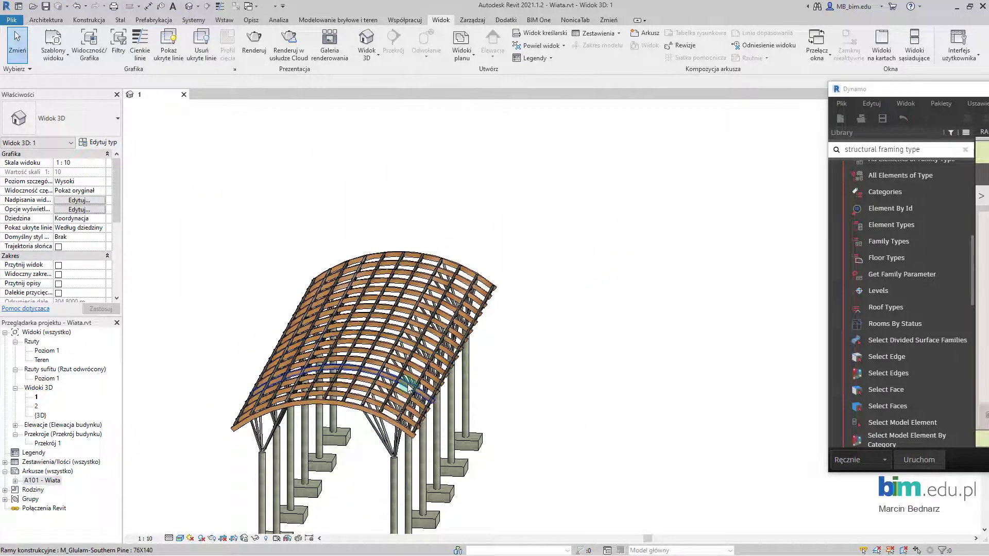
{"action": "middle_click_drag", "start_coordinate": [371, 384], "coordinate": [484, 315], "text": "shift"}
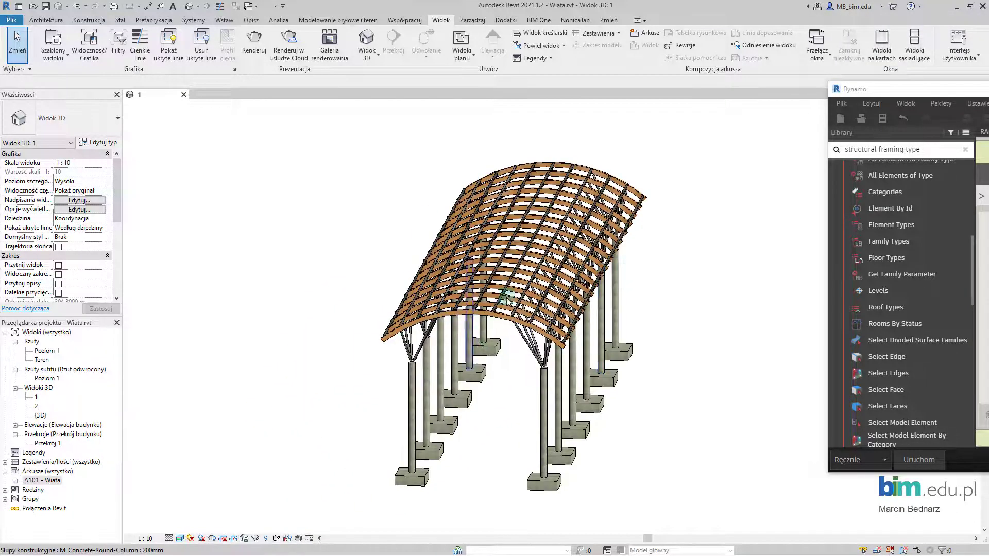
{"action": "scroll", "coordinate": [495, 308], "scroll_direction": "up", "scroll_amount": 3}
{"action": "scroll", "coordinate": [495, 308], "scroll_direction": "up", "scroll_amount": 2}
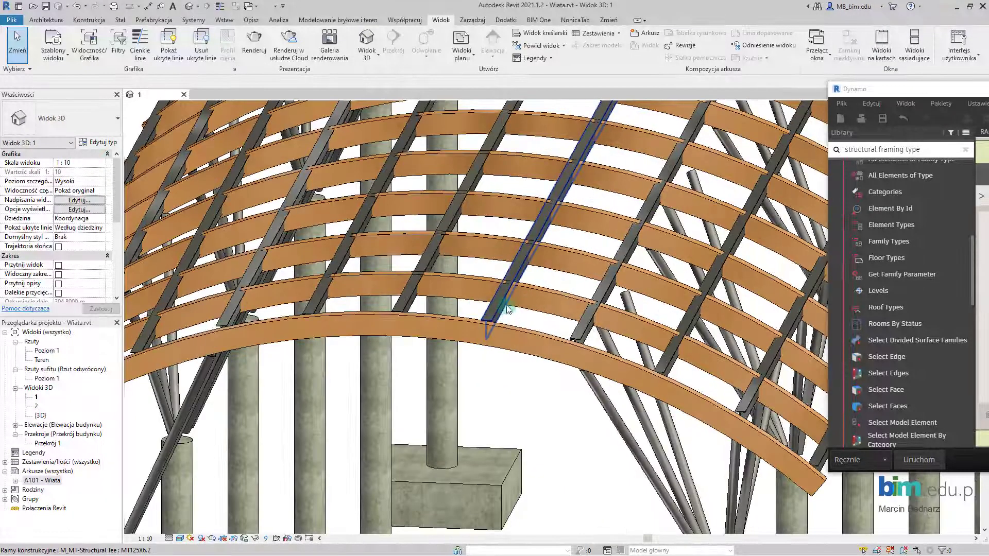
{"action": "scroll", "coordinate": [518, 286], "scroll_direction": "up", "scroll_amount": 3}
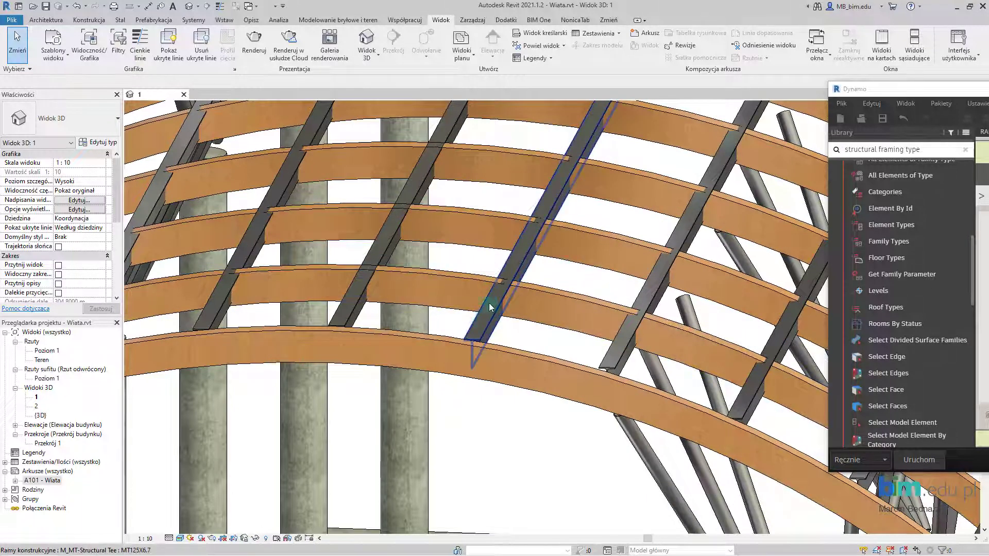
{"action": "left_click", "coordinate": [485, 324]}
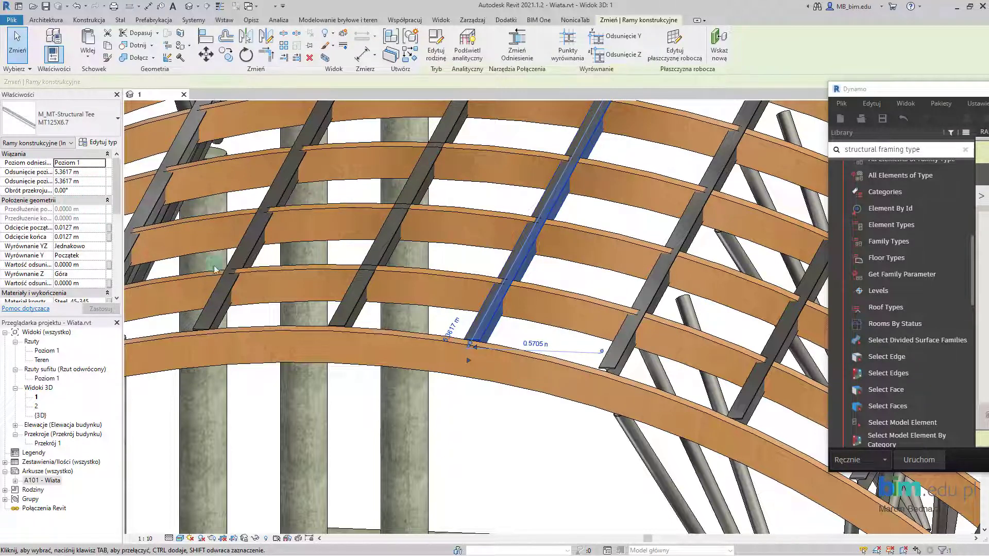
Check that the glulam arc's Wyrównanie Z is Góra, then bring Dynamo over the model
{"action": "left_click", "coordinate": [401, 340]}
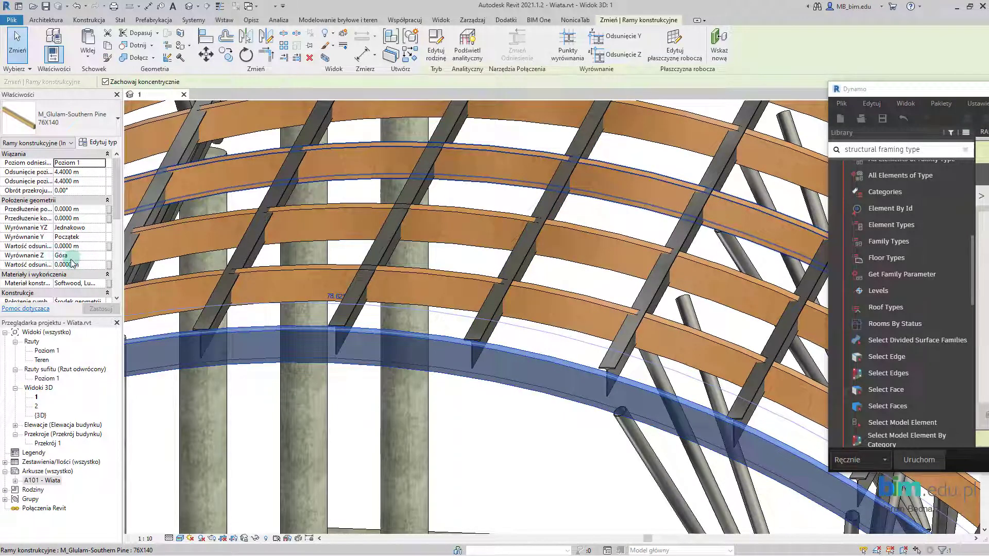
{"action": "left_click", "coordinate": [97, 257]}
{"action": "left_click", "coordinate": [101, 256]}
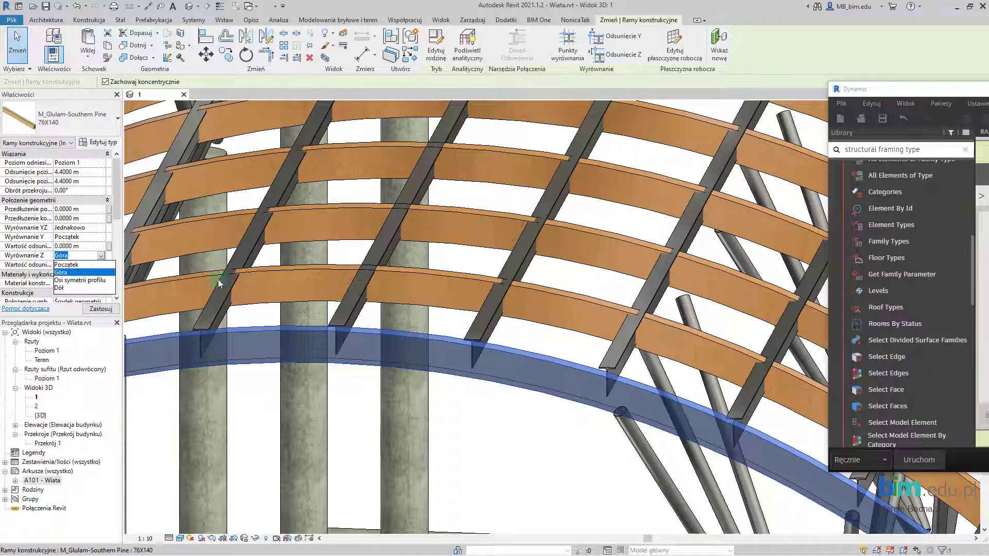
{"action": "scroll", "coordinate": [526, 413], "scroll_direction": "down", "scroll_amount": 3}
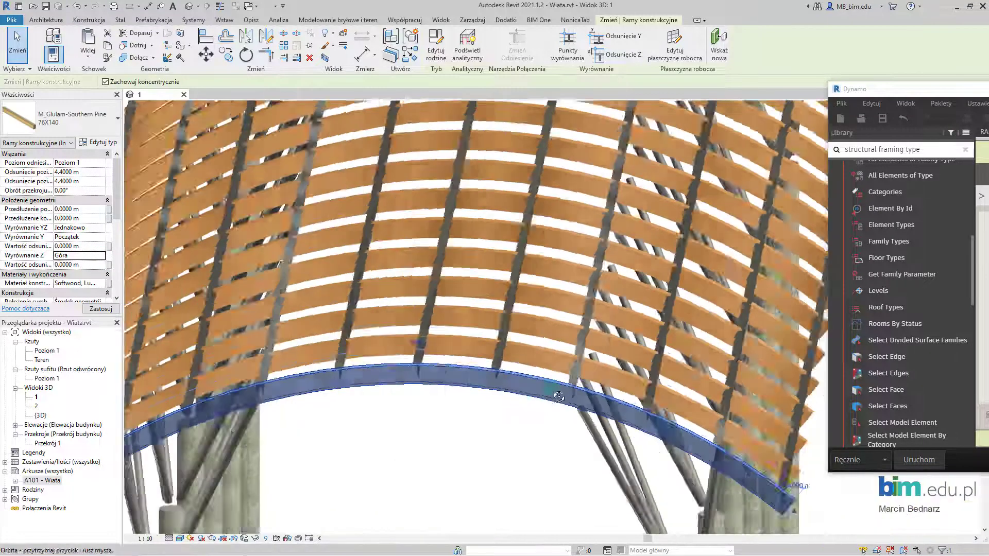
{"action": "middle_click_drag", "start_coordinate": [526, 413], "coordinate": [262, 296], "text": "shift"}
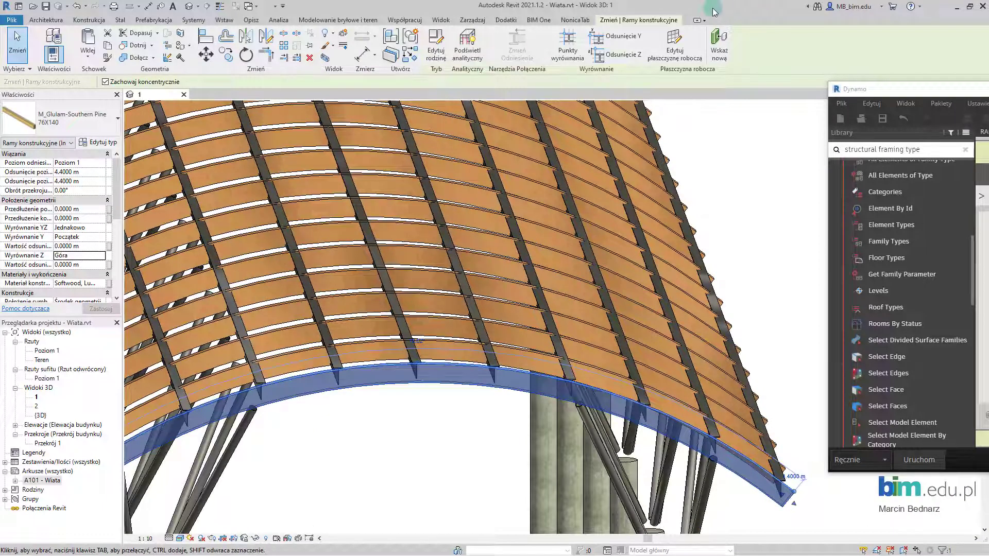
{"action": "left_click_drag", "start_coordinate": [926, 94], "coordinate": [889, 98]}
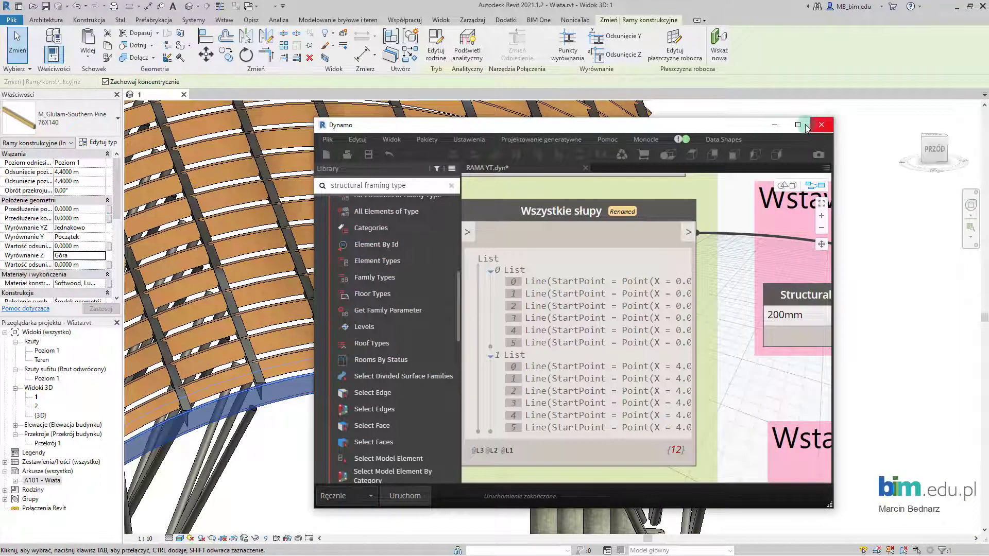
Maximize Dynamo and add an Element.SetParameterByName node to the graph
{"action": "left_click", "coordinate": [798, 124]}
{"action": "scroll", "coordinate": [762, 259], "scroll_direction": "down", "scroll_amount": 2}
{"action": "scroll", "coordinate": [855, 255], "scroll_direction": "down", "scroll_amount": 5}
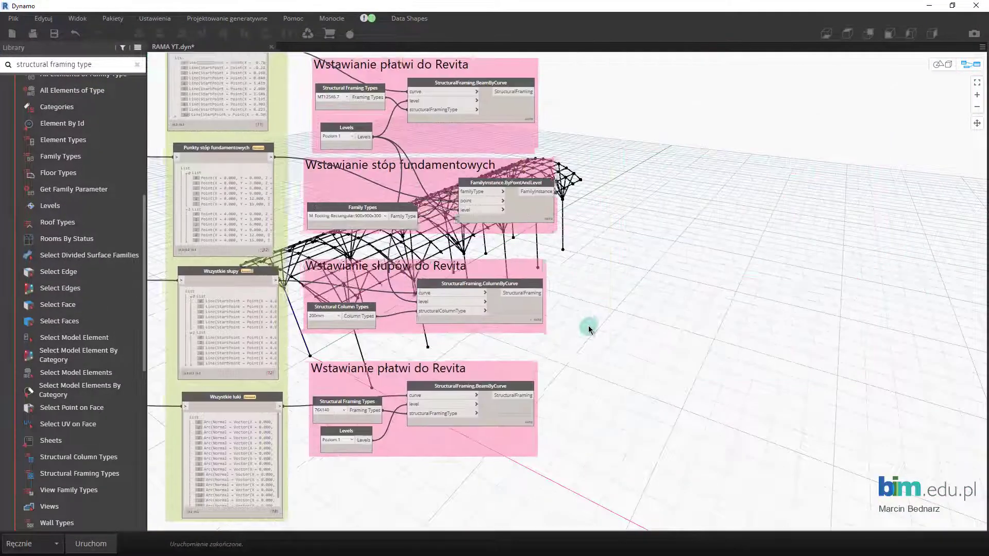
{"action": "middle_click_drag", "start_coordinate": [589, 329], "coordinate": [579, 260]}
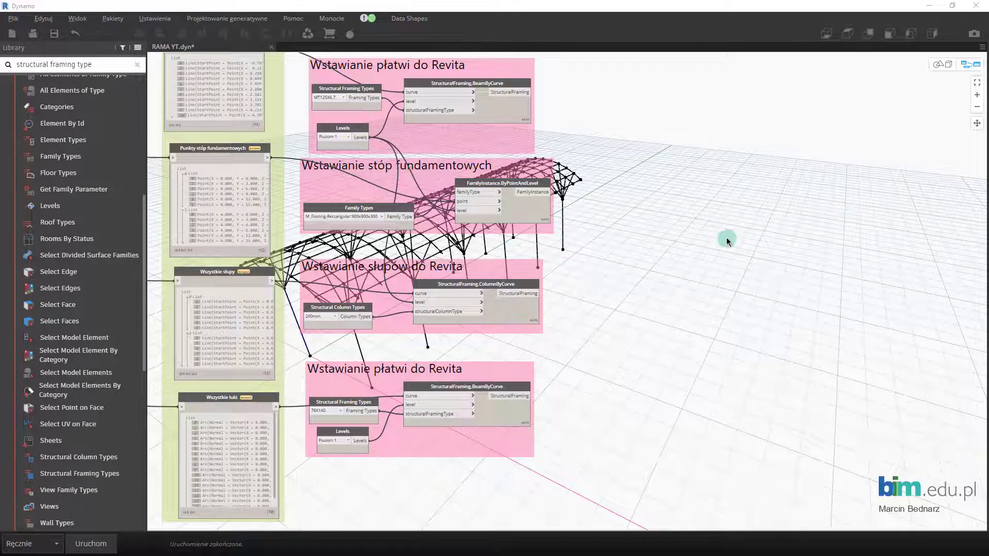
{"action": "middle_click_drag", "start_coordinate": [623, 230], "coordinate": [626, 295]}
{"action": "right_click", "coordinate": [688, 197]}
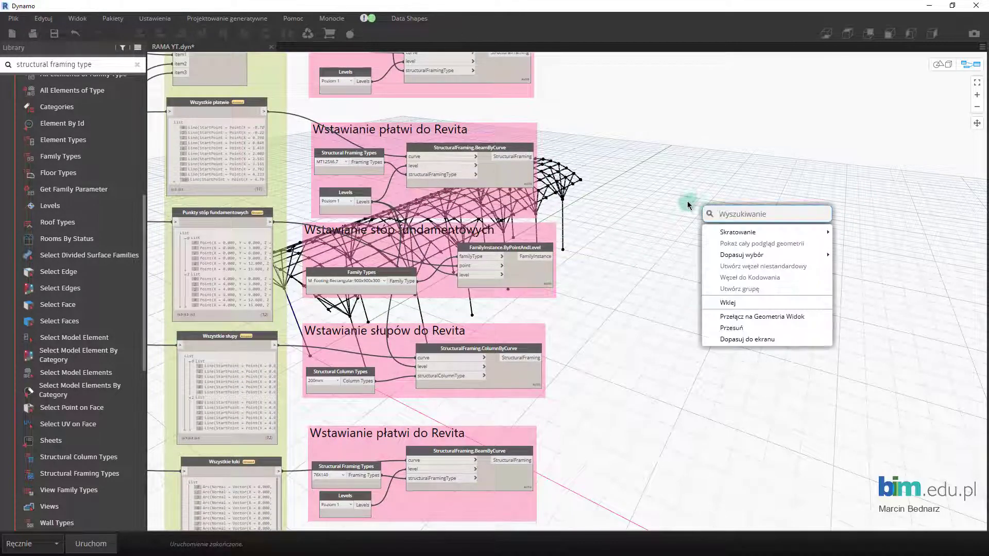
{"action": "type", "text": "ele"}
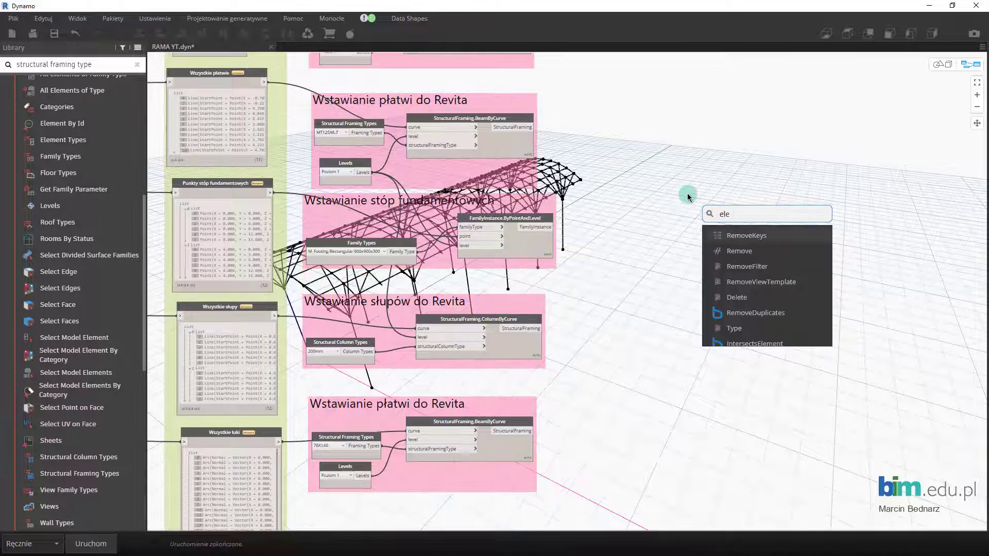
{"action": "type", "text": "ment."}
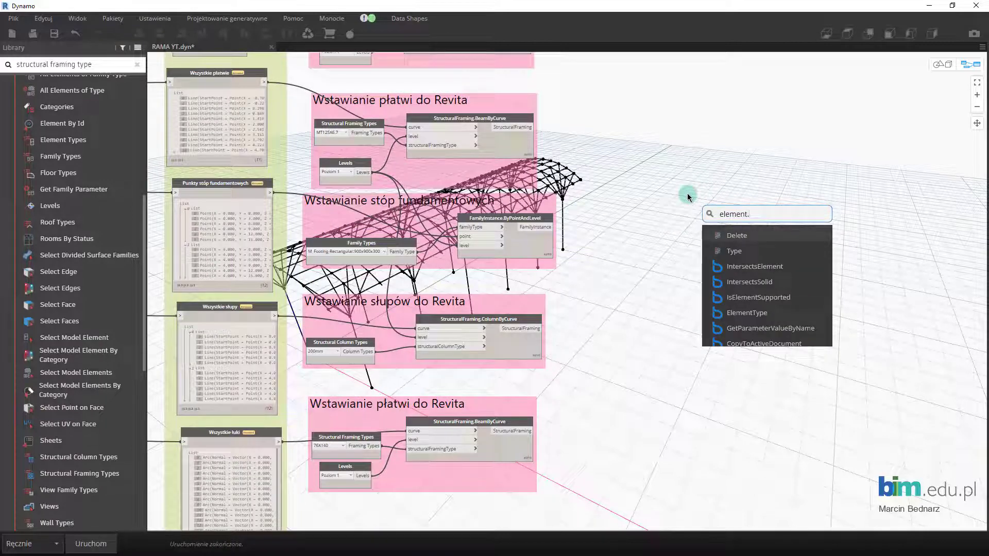
{"action": "type", "text": "set"}
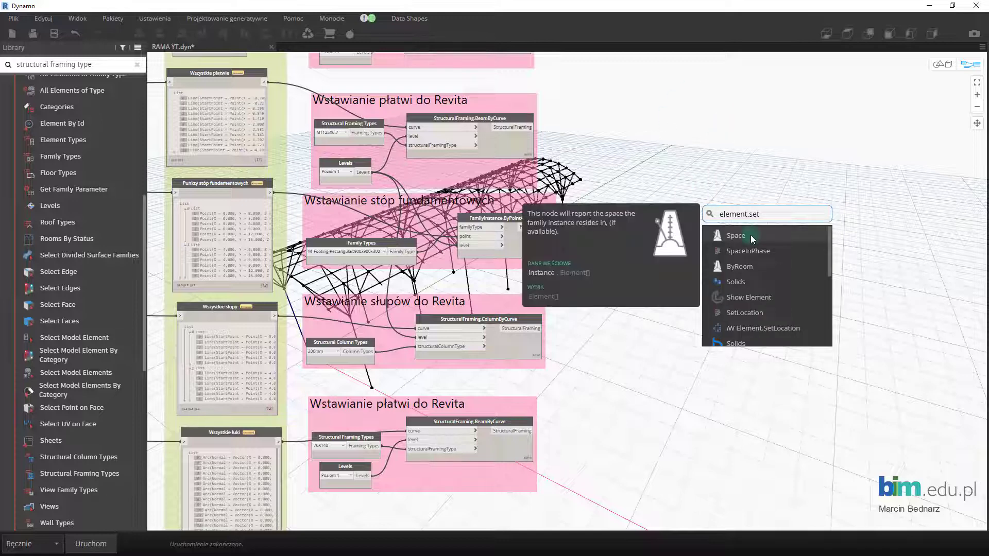
{"action": "type", "text": "parameter"}
{"action": "left_click", "coordinate": [764, 237]}
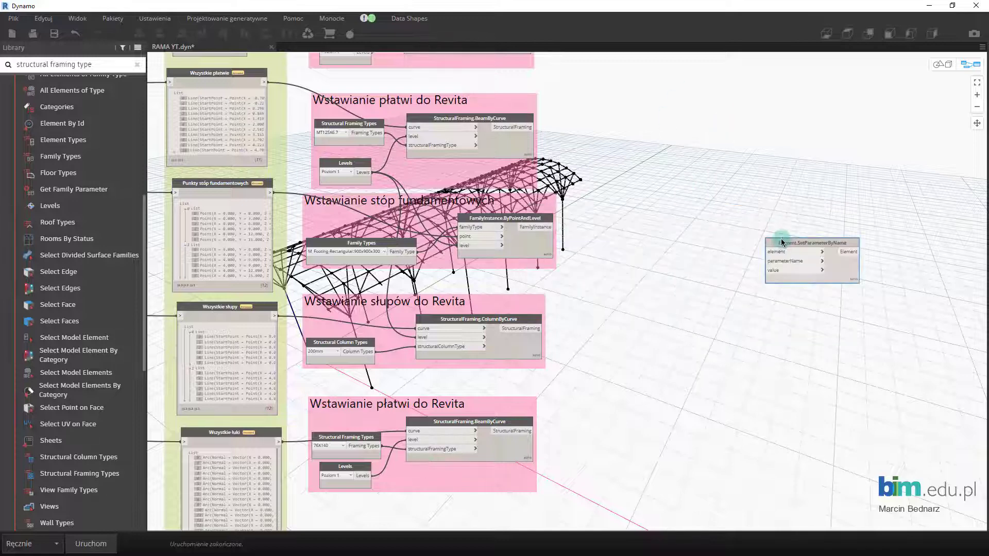
{"action": "scroll", "coordinate": [668, 184], "scroll_direction": "up", "scroll_amount": 1}
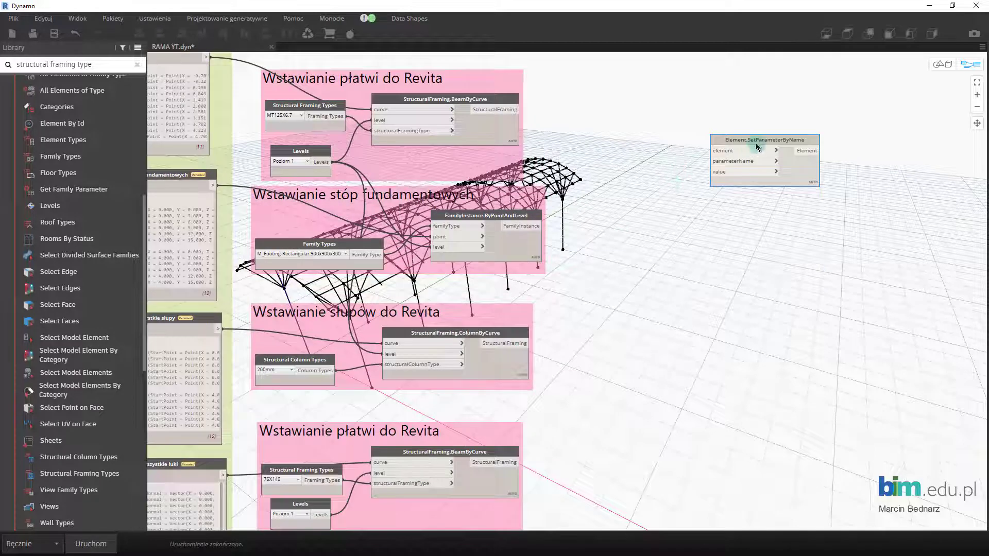
{"action": "left_click_drag", "start_coordinate": [756, 140], "coordinate": [747, 199]}
Position the new node and wire the MT125X6.7 purlin framing output into its element input
{"action": "mouse_move", "coordinate": [659, 209]}
{"action": "middle_mouse_down"}
{"action": "mouse_move", "coordinate": [701, 218]}
{"action": "mouse_move", "coordinate": [679, 235]}
{"action": "mouse_move", "coordinate": [681, 299]}
{"action": "middle_mouse_up"}
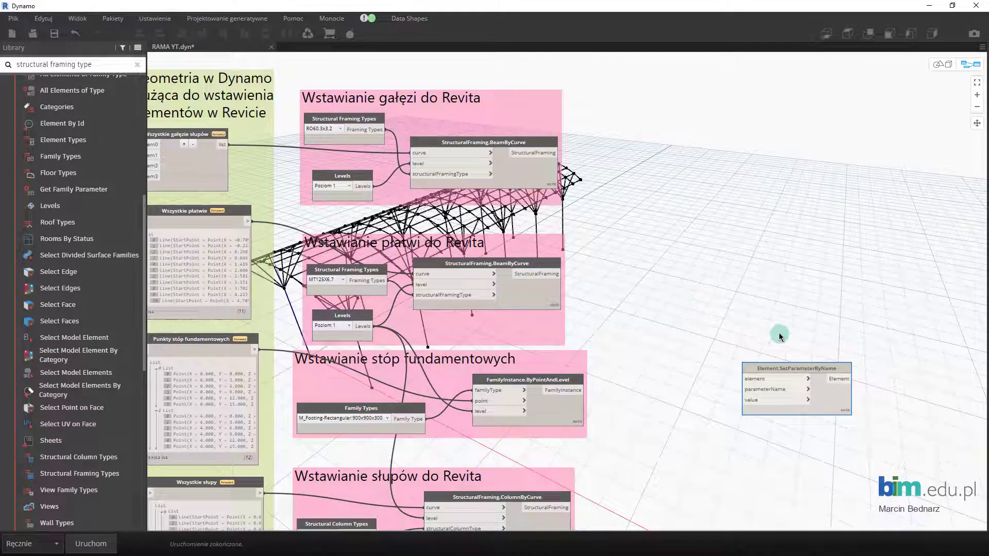
{"action": "left_click_drag", "start_coordinate": [778, 369], "coordinate": [744, 246]}
{"action": "scroll", "coordinate": [495, 197], "scroll_direction": "up", "scroll_amount": 2}
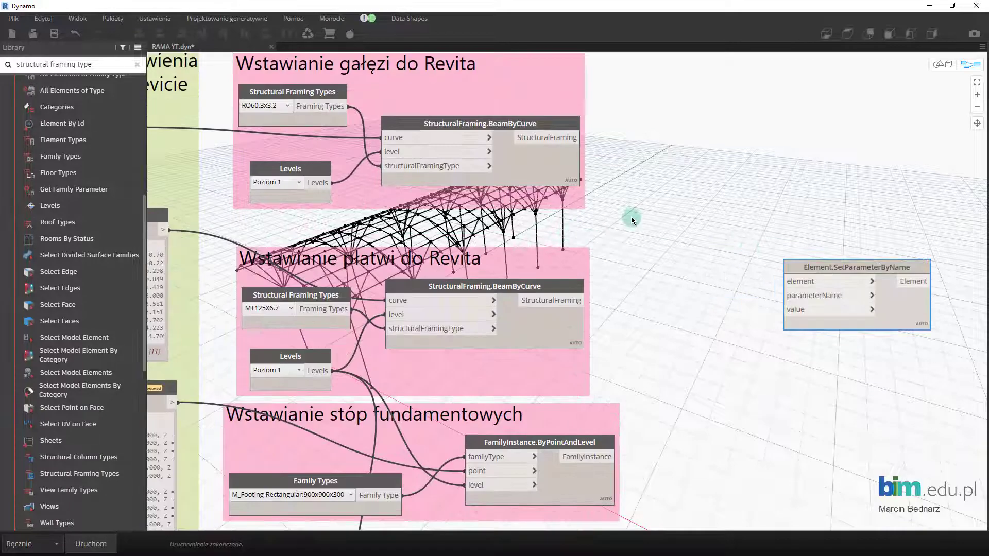
{"action": "key", "text": "ctrl+b"}
{"action": "middle_click_drag", "start_coordinate": [624, 254], "coordinate": [802, 208]}
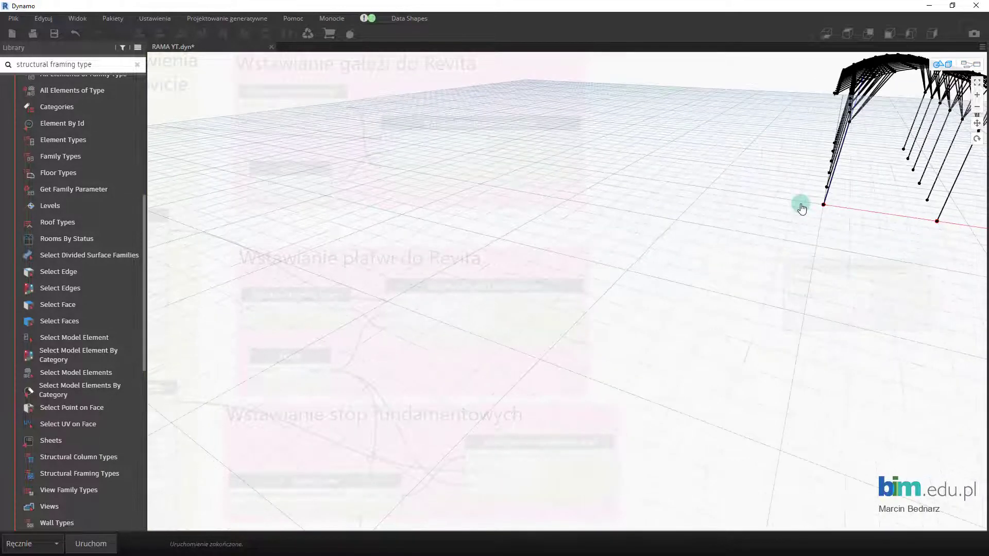
{"action": "right_click_drag", "start_coordinate": [802, 208], "coordinate": [784, 193]}
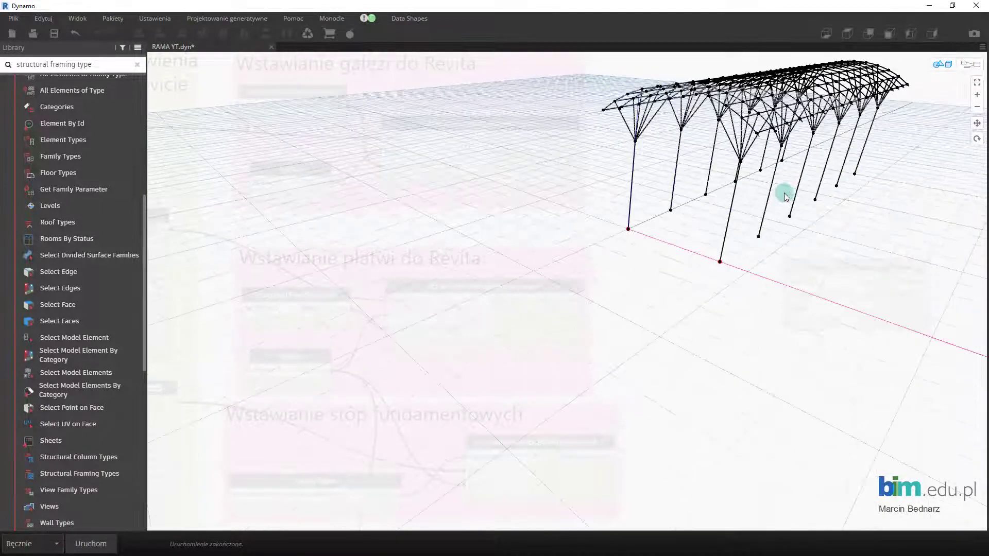
{"action": "key", "text": "ctrl+b"}
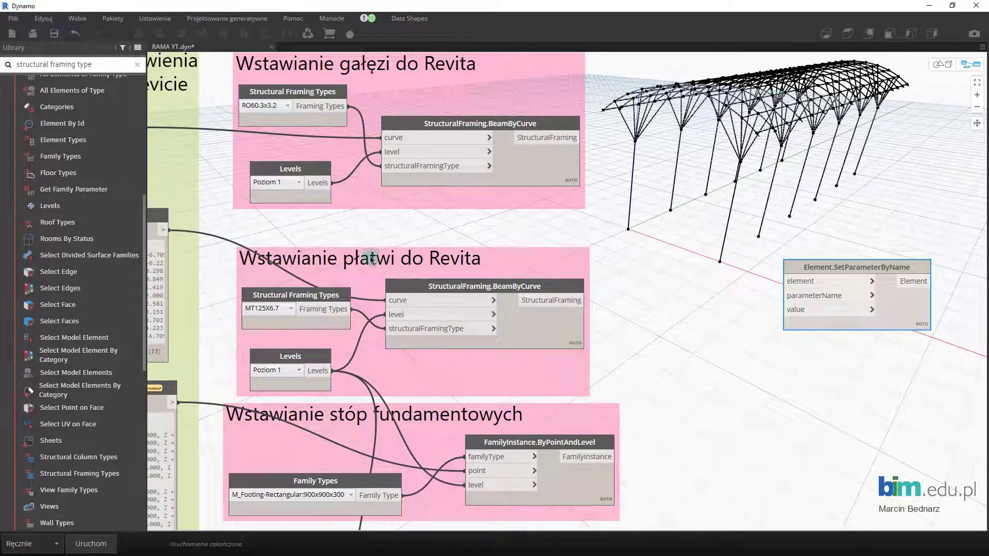
{"action": "mouse_move", "coordinate": [813, 272]}
{"action": "left_mouse_down"}
{"action": "mouse_move", "coordinate": [805, 272]}
{"action": "mouse_move", "coordinate": [878, 277]}
{"action": "left_mouse_up"}
{"action": "left_click", "coordinate": [776, 281]}
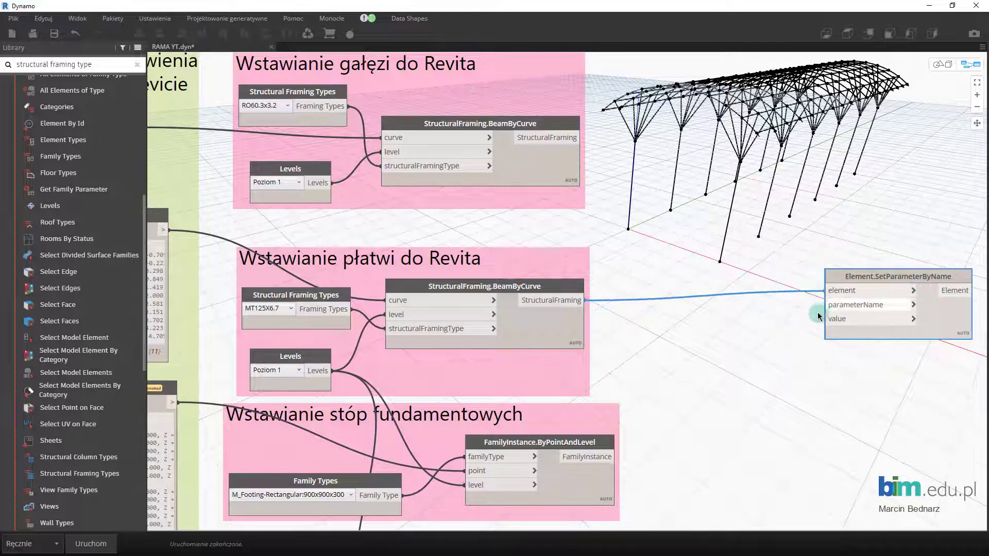
{"action": "middle_click_drag", "start_coordinate": [819, 317], "coordinate": [777, 318]}
Create a Code Block with "Wyrównanie Z"; wired into parameterName, starting a second line
{"action": "double_click", "coordinate": [680, 324]}
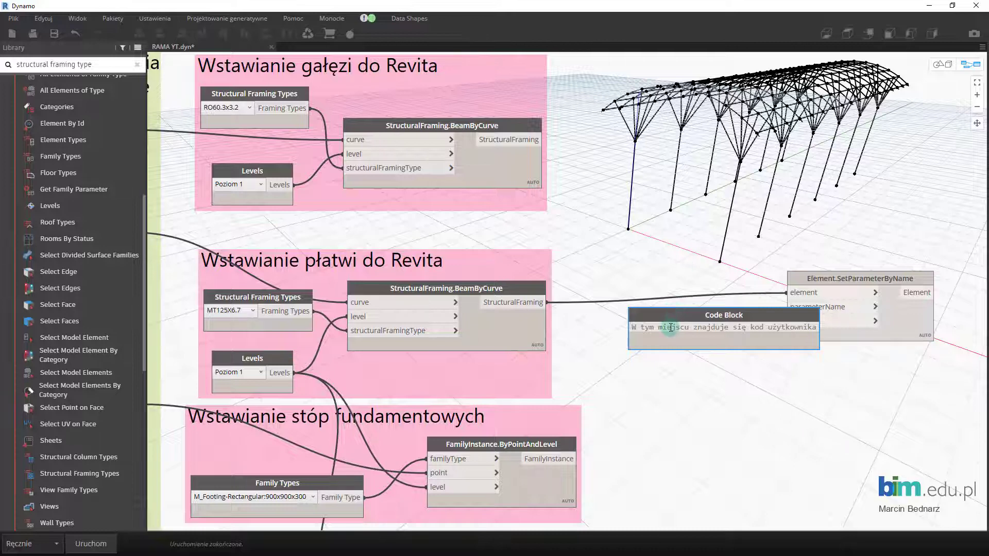
{"action": "type", "text": "\"Wyrównanie Z\";"}
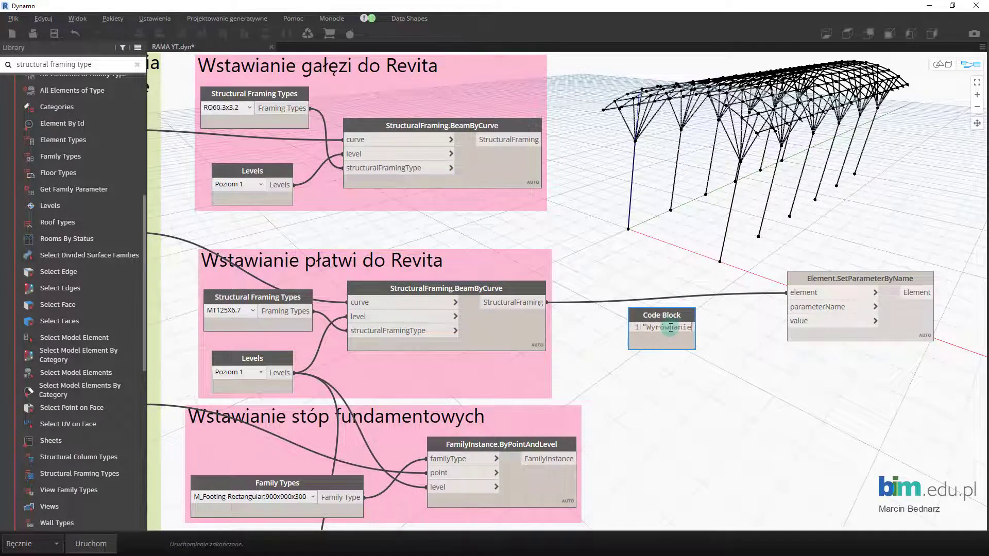
{"action": "left_click", "coordinate": [641, 266]}
{"action": "left_click", "coordinate": [718, 328]}
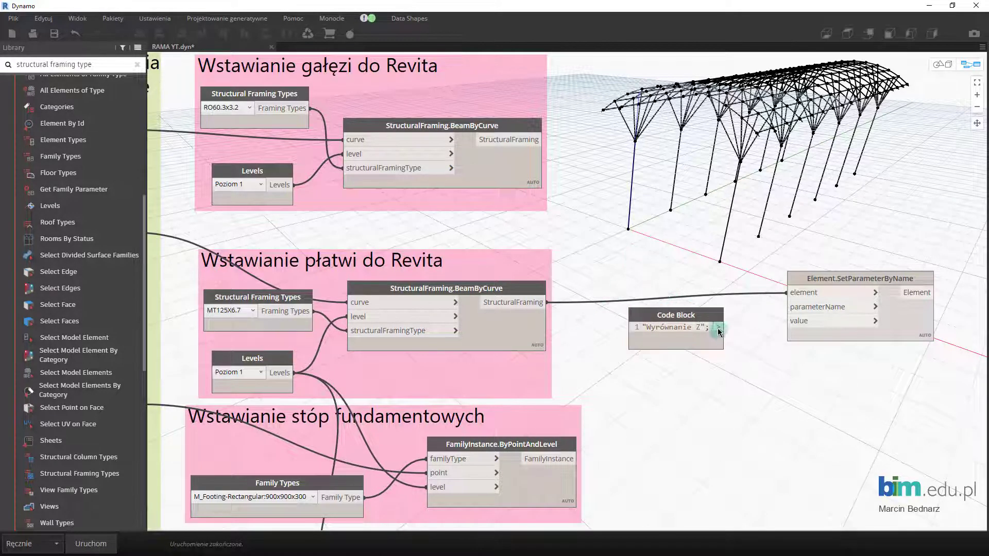
{"action": "left_click", "coordinate": [726, 328]}
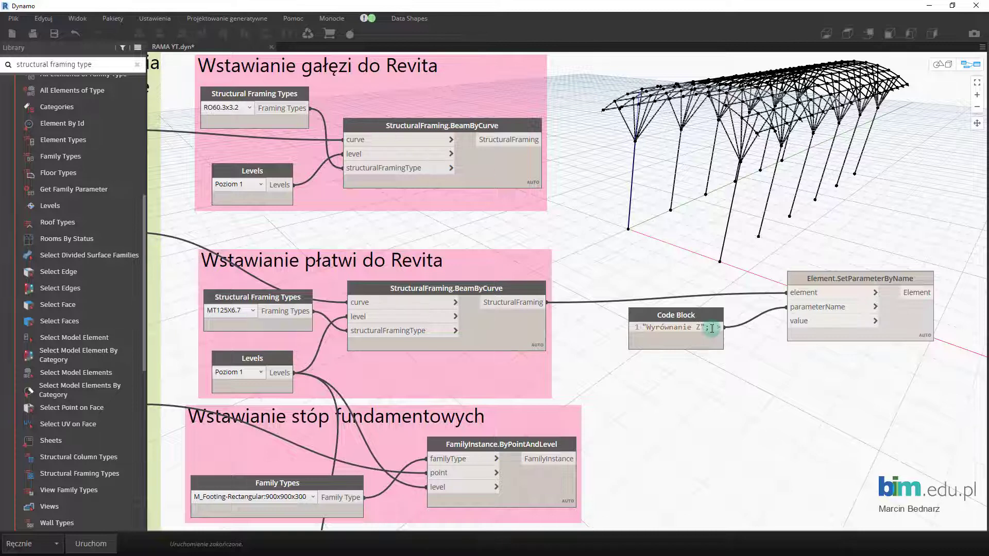
{"action": "left_click", "coordinate": [633, 206]}
{"action": "key", "text": "Return"}
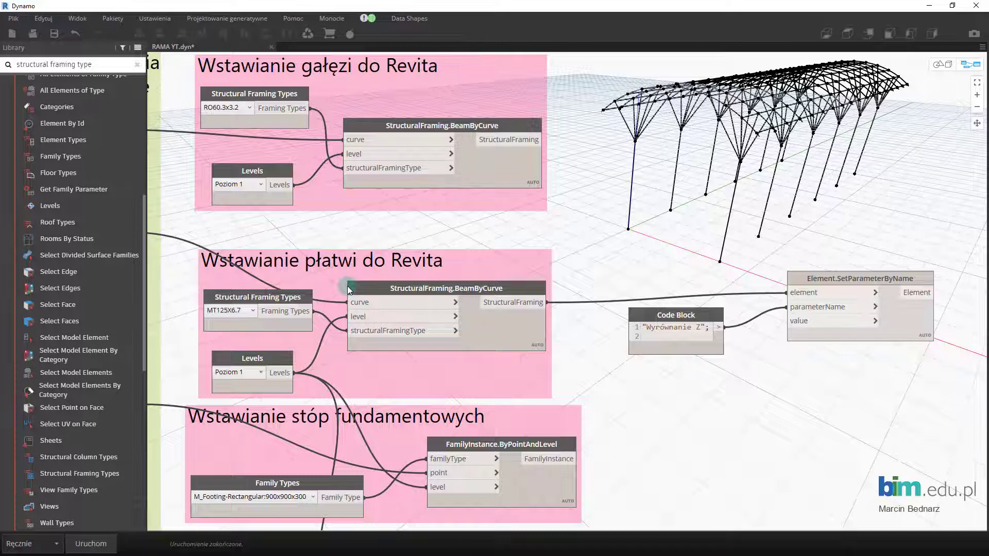
Enter value 3 in the Code Block and duplicate the Code Block and setter pair
{"action": "type", "text": "3"}
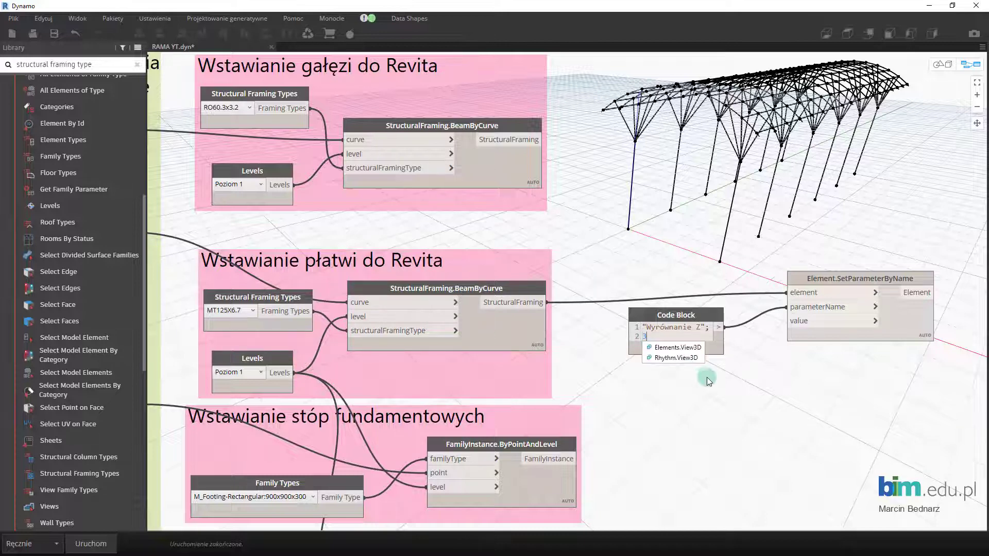
{"action": "left_click_drag", "start_coordinate": [781, 376], "coordinate": [619, 288]}
{"action": "scroll", "coordinate": [711, 320], "scroll_direction": "down", "scroll_amount": 3}
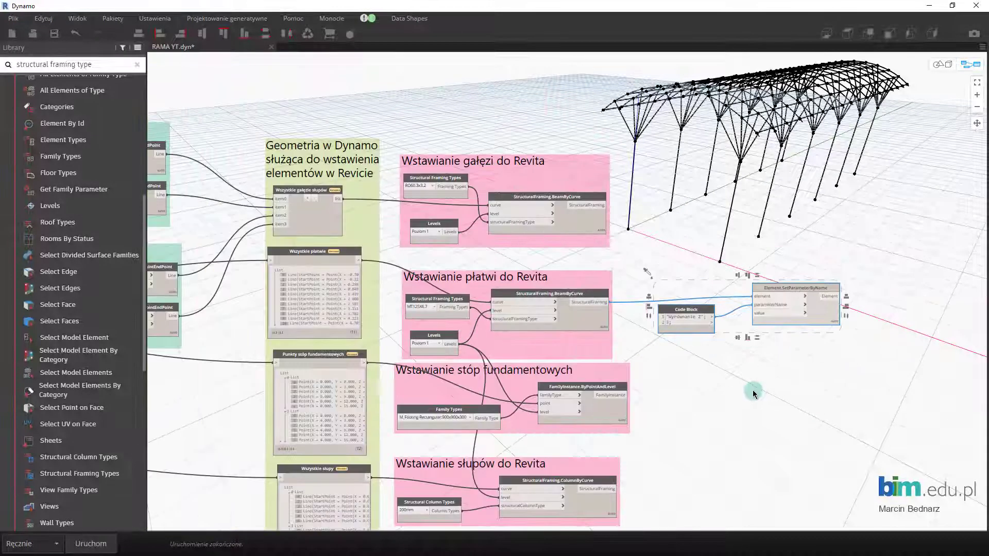
{"action": "scroll", "coordinate": [711, 338], "scroll_direction": "down", "scroll_amount": 1}
{"action": "scroll", "coordinate": [698, 332], "scroll_direction": "down", "scroll_amount": 1}
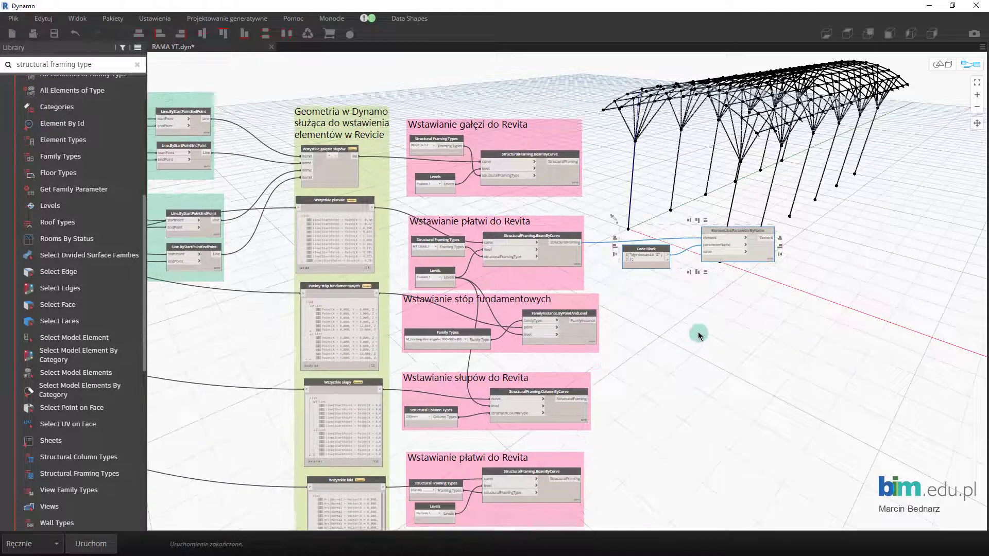
{"action": "scroll", "coordinate": [697, 332], "scroll_direction": "down", "scroll_amount": 1}
{"action": "key", "text": "ctrl+c"}
{"action": "key", "text": "ctrl+v"}
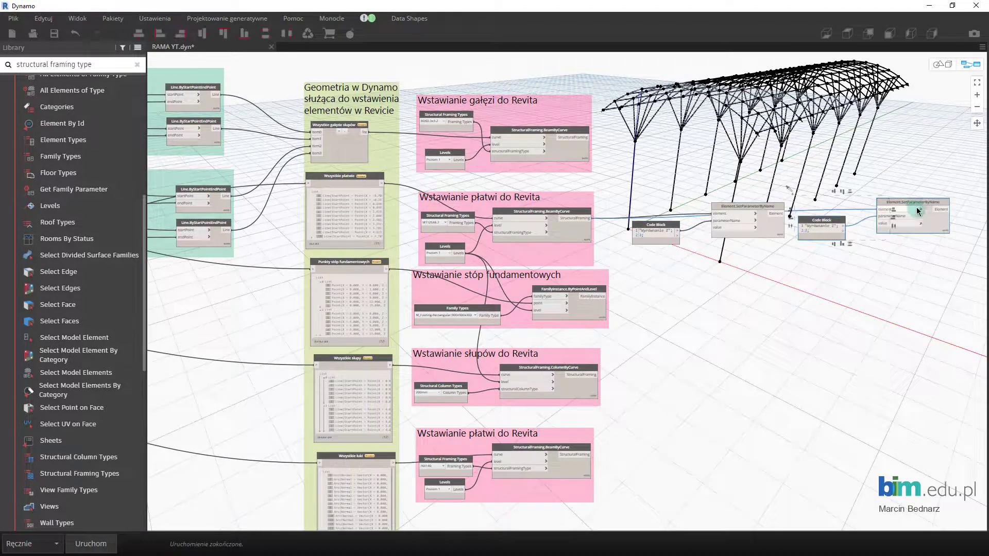
{"action": "left_click_drag", "start_coordinate": [917, 206], "coordinate": [772, 349]}
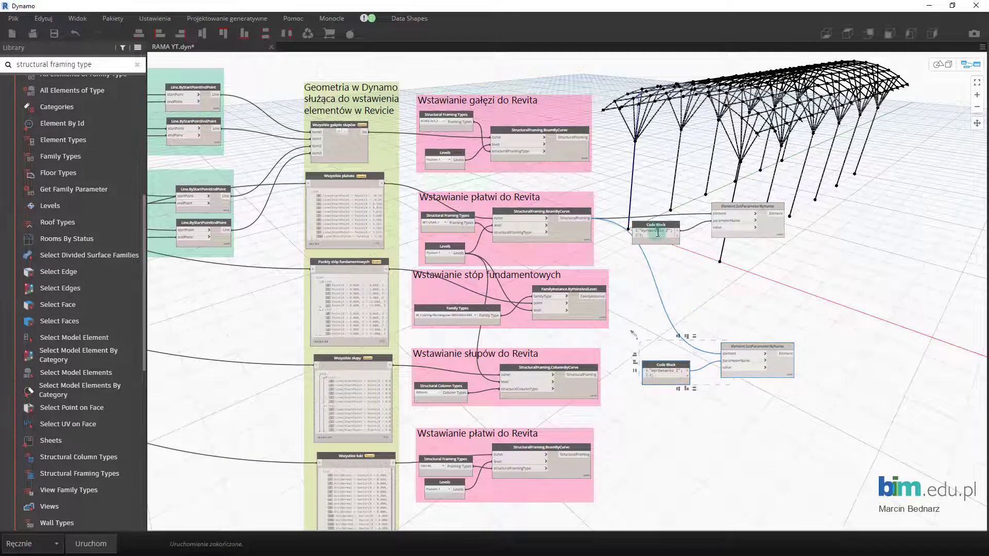
Retitle the lower group to "Wstawianie łuków do Revita"
{"action": "scroll", "coordinate": [670, 309], "scroll_direction": "up", "scroll_amount": 1}
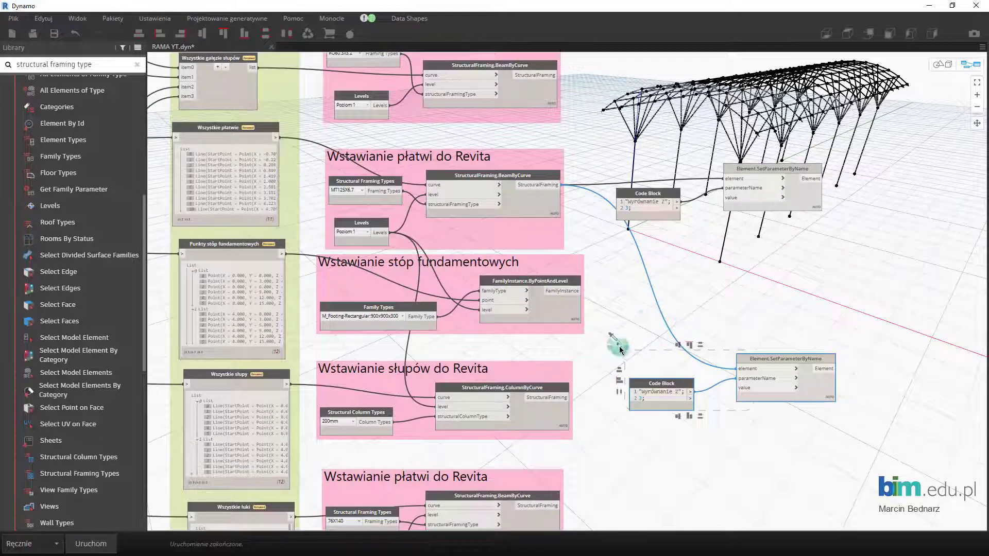
{"action": "scroll", "coordinate": [644, 322], "scroll_direction": "up", "scroll_amount": 1}
{"action": "mouse_move", "coordinate": [646, 319]}
{"action": "middle_mouse_down"}
{"action": "mouse_move", "coordinate": [659, 338]}
{"action": "mouse_move", "coordinate": [695, 291]}
{"action": "middle_mouse_up"}
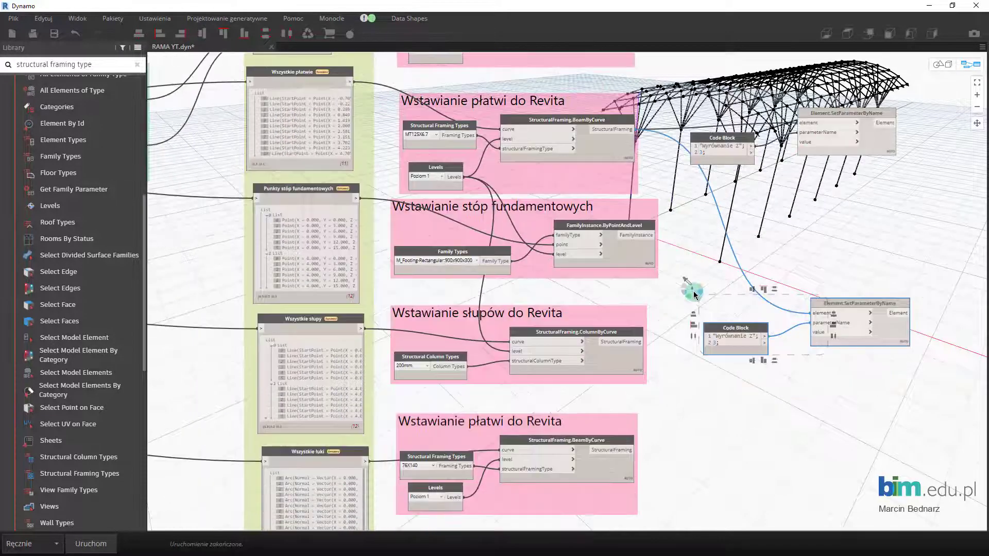
{"action": "double_click", "coordinate": [494, 421]}
{"action": "type", "text": "łuki"}
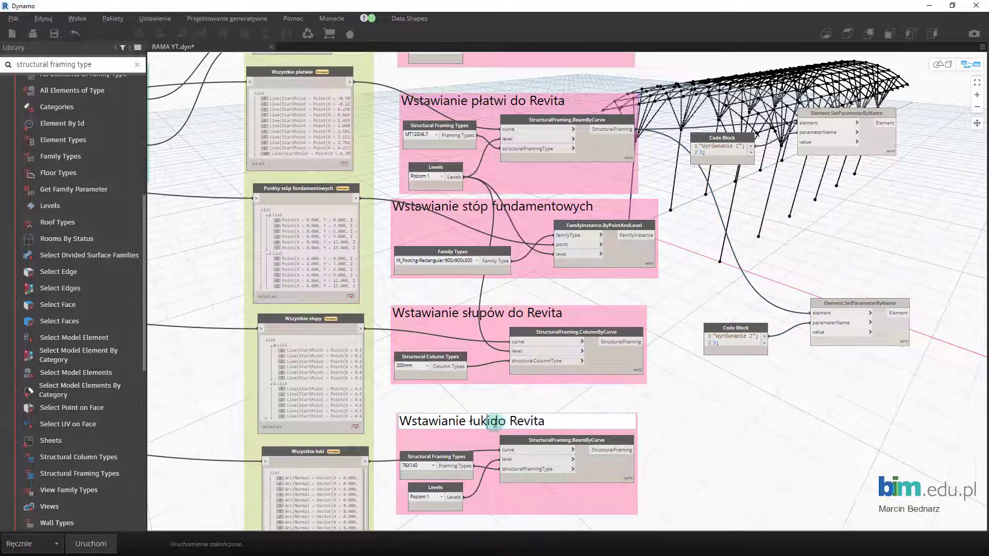
{"action": "type", "text": "ów"}
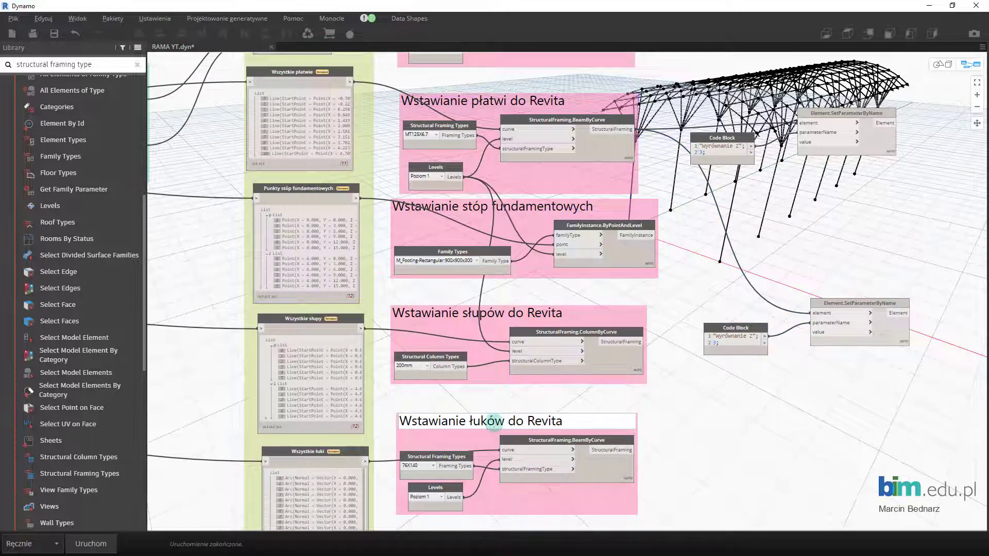
Wire the arch beams into the copied setter's element input and its Code Block into value
{"action": "mouse_move", "coordinate": [727, 402]}
{"action": "left_mouse_down"}
{"action": "mouse_move", "coordinate": [864, 308]}
{"action": "mouse_move", "coordinate": [821, 457]}
{"action": "left_mouse_up"}
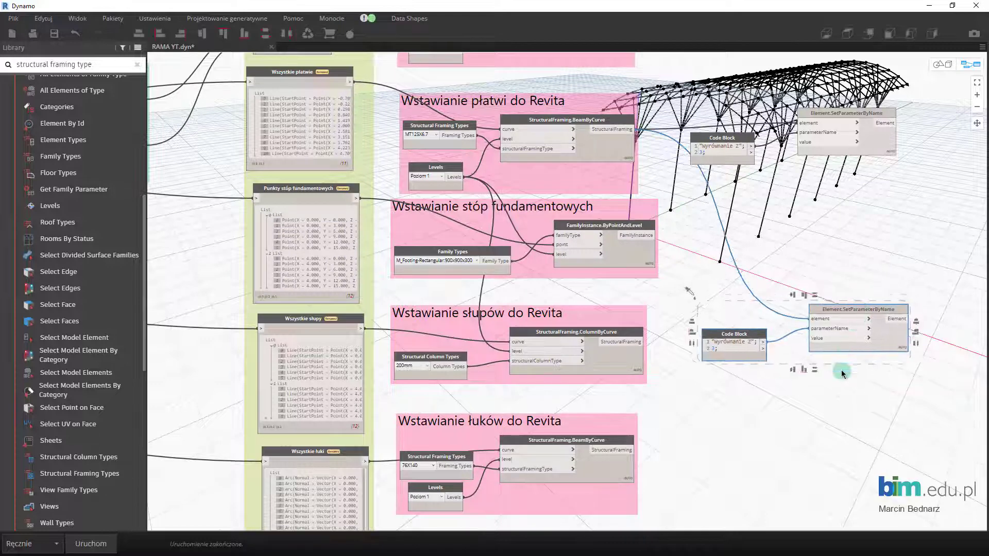
{"action": "scroll", "coordinate": [705, 437], "scroll_direction": "up", "scroll_amount": 2}
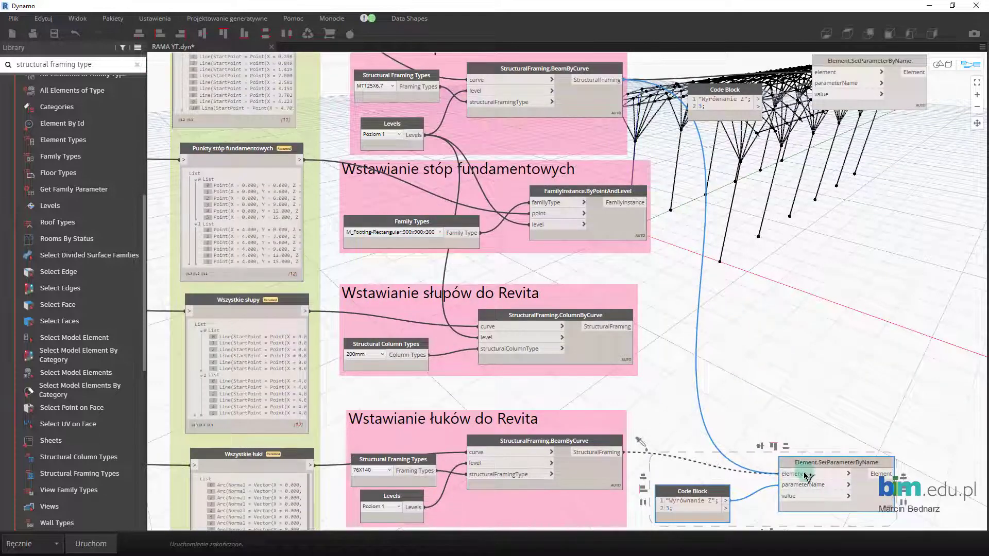
{"action": "left_click", "coordinate": [776, 473]}
{"action": "middle_click_drag", "start_coordinate": [756, 397], "coordinate": [757, 367]}
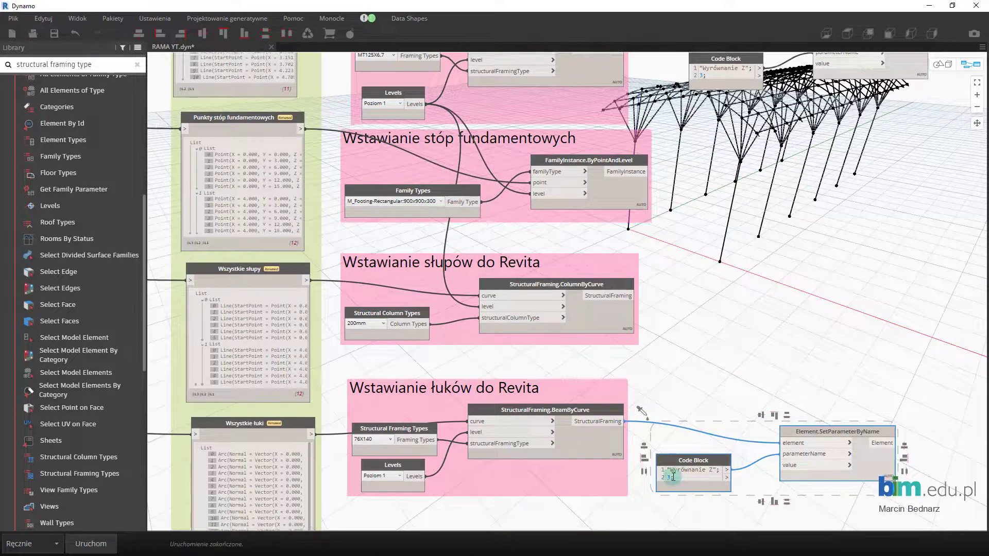
{"action": "left_click", "coordinate": [650, 477]}
{"action": "type", "text": "0"}
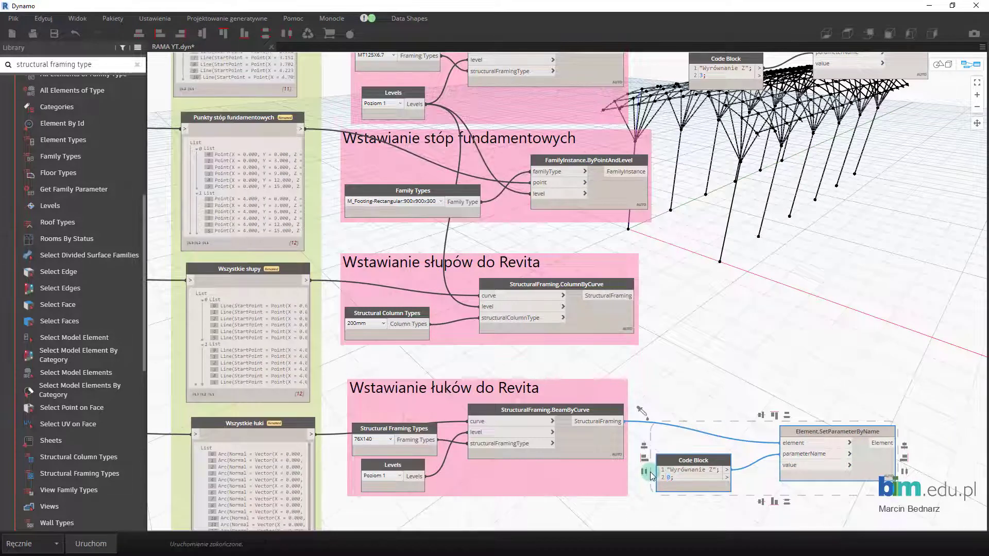
{"action": "left_click", "coordinate": [802, 358]}
{"action": "scroll", "coordinate": [752, 293], "scroll_direction": "up", "scroll_amount": 2}
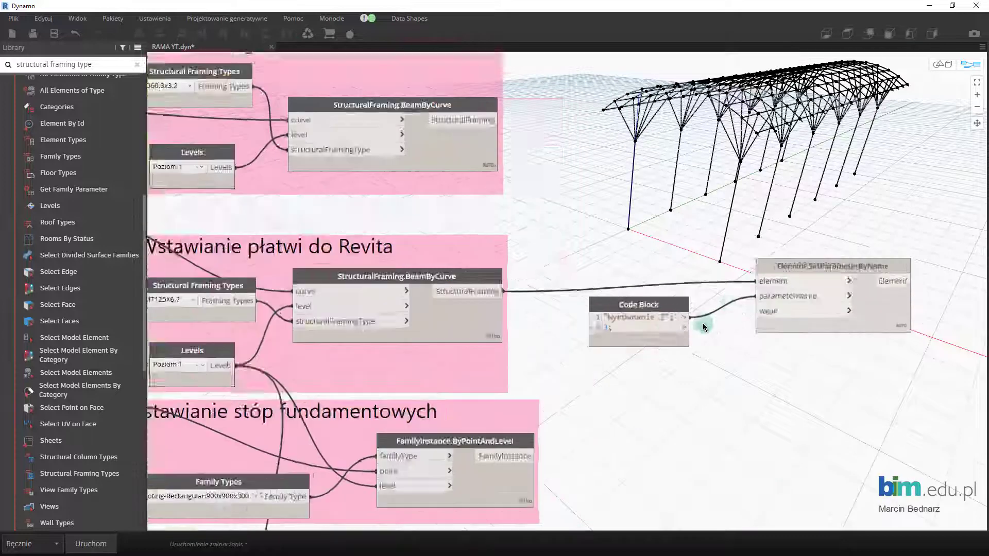
{"action": "left_click_drag", "start_coordinate": [692, 322], "coordinate": [753, 309]}
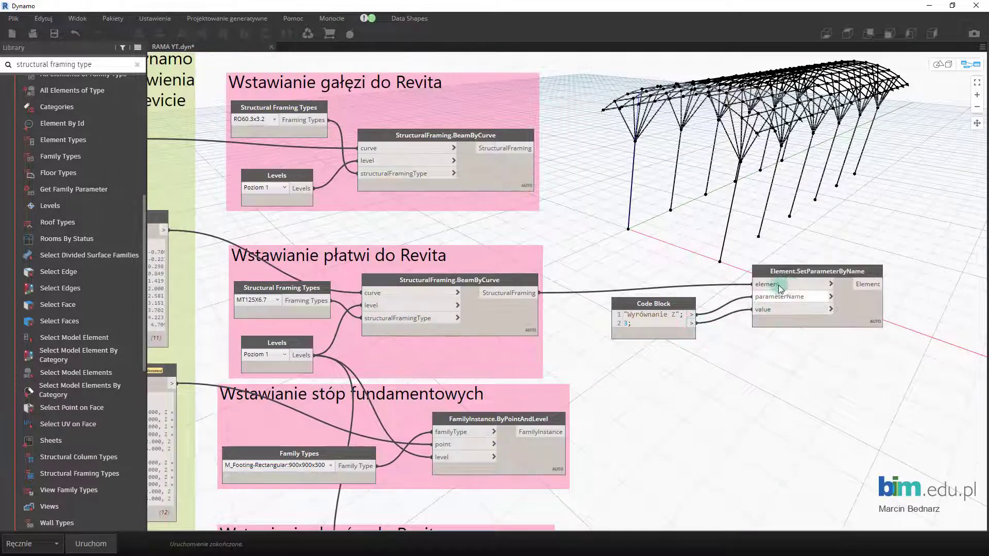
{"action": "scroll", "coordinate": [817, 283], "scroll_direction": "up", "scroll_amount": 2}
{"action": "scroll", "coordinate": [825, 243], "scroll_direction": "up", "scroll_amount": 2}
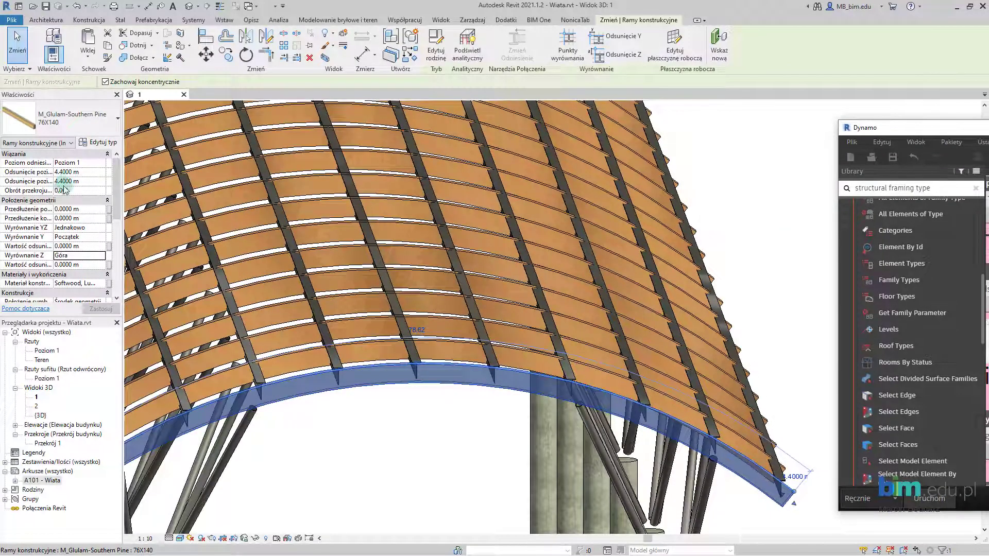
Confirm the arc's Wyrównanie Z stays Góra, then move the Dynamo window forward
{"action": "left_click", "coordinate": [101, 258]}
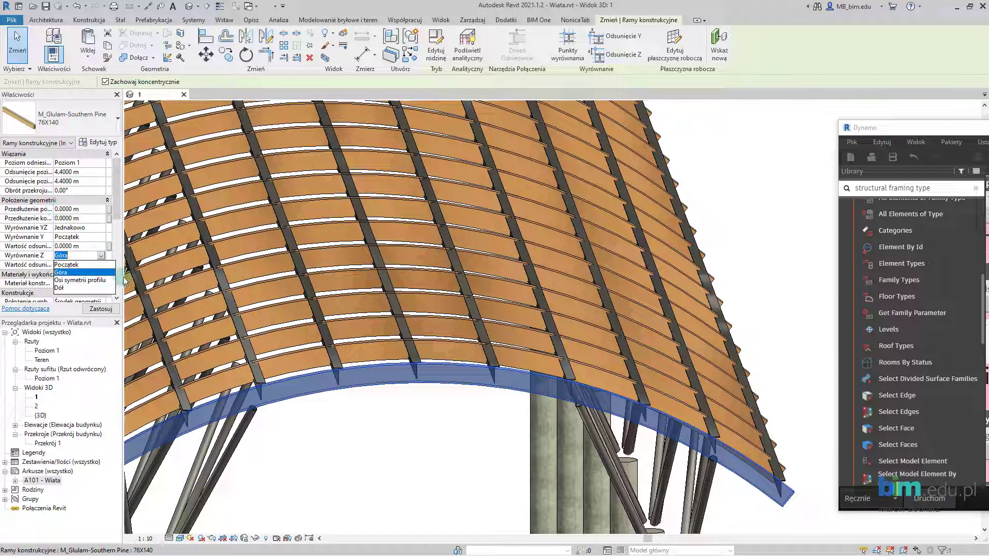
{"action": "left_click", "coordinate": [101, 255]}
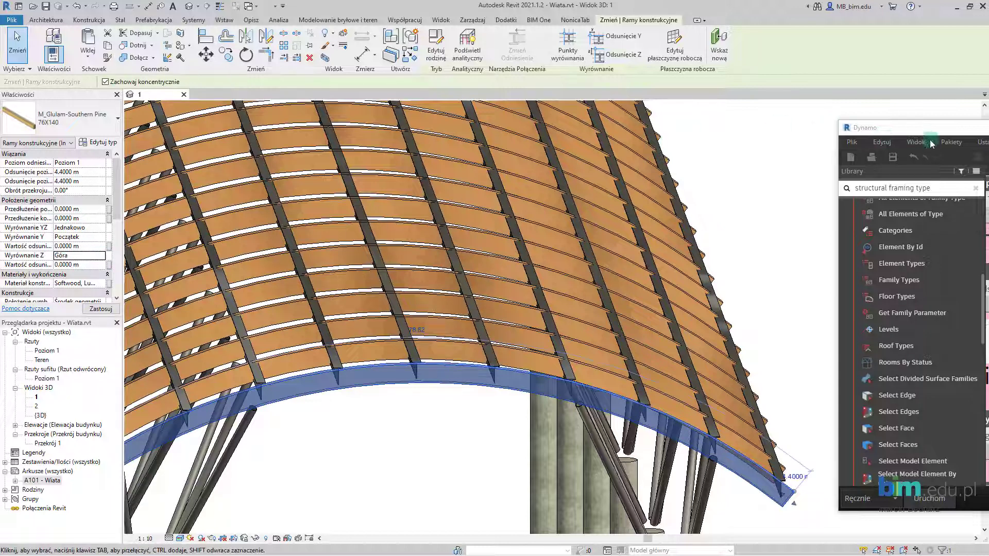
{"action": "left_click_drag", "start_coordinate": [936, 131], "coordinate": [472, 129]}
Run the graph in maximized Dynamo, then restore it to a small window over Revit
{"action": "double_click", "coordinate": [473, 129]}
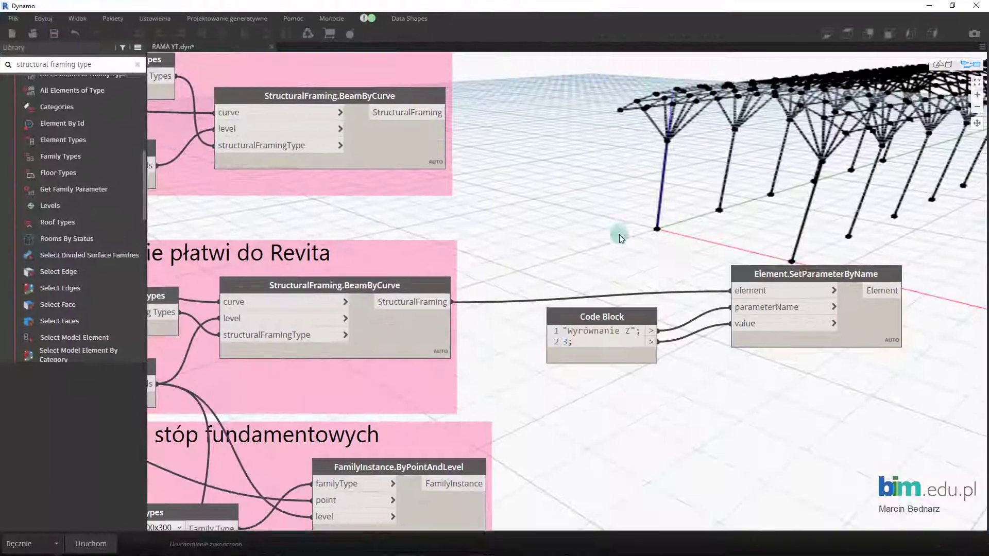
{"action": "scroll", "coordinate": [691, 246], "scroll_direction": "down", "scroll_amount": 3}
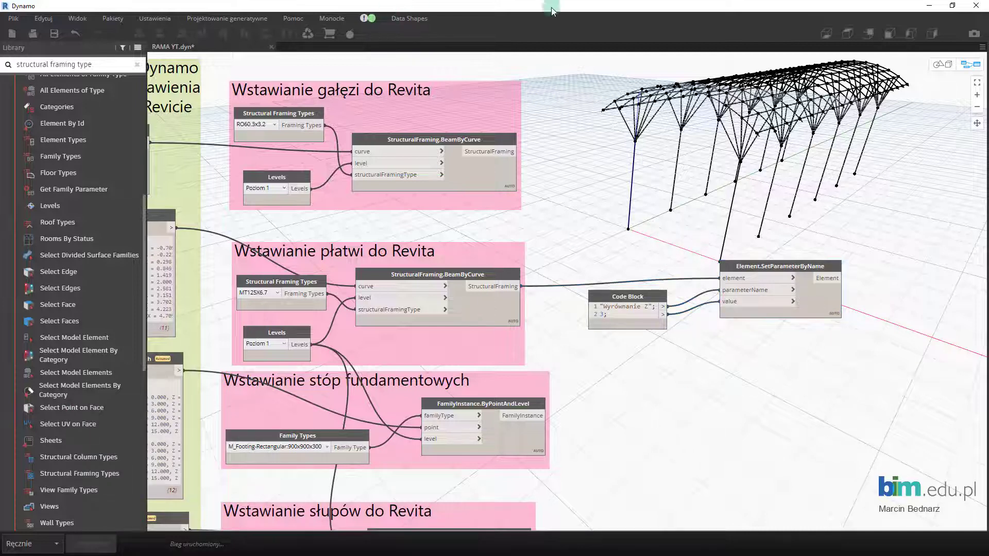
{"action": "left_click_drag", "start_coordinate": [552, 10], "coordinate": [984, 80]}
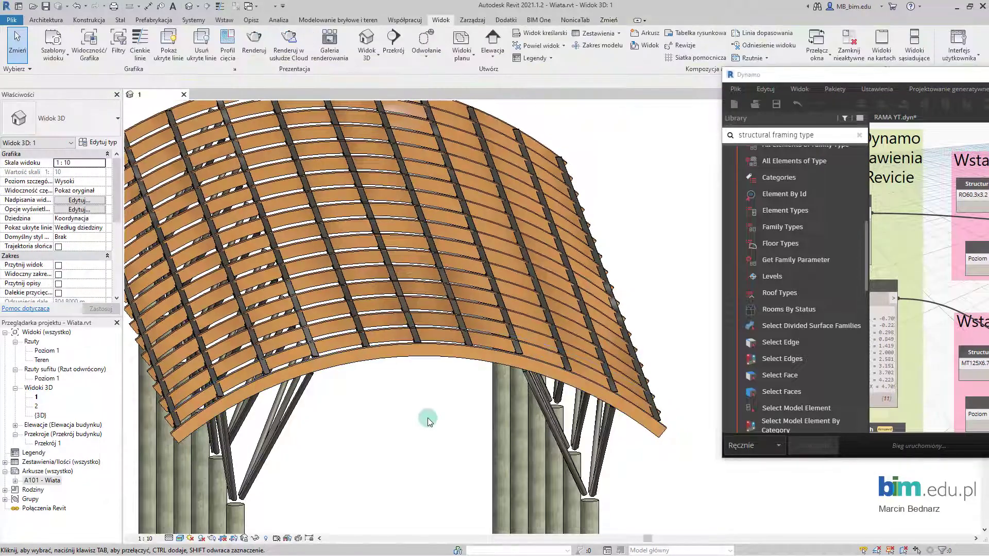
Orbit to a low side view and zoom out until the entire canopy shows
{"action": "mouse_move", "coordinate": [411, 255]}
{"action": "middle_mouse_down", "text": "shift"}
{"action": "mouse_move", "coordinate": [412, 291]}
{"action": "mouse_move", "coordinate": [302, 314]}
{"action": "mouse_move", "coordinate": [311, 345]}
{"action": "mouse_move", "coordinate": [529, 282]}
{"action": "mouse_move", "coordinate": [198, 309]}
{"action": "mouse_move", "coordinate": [627, 352]}
{"action": "mouse_move", "coordinate": [541, 315]}
{"action": "mouse_move", "coordinate": [576, 341]}
{"action": "mouse_move", "coordinate": [412, 382]}
{"action": "mouse_move", "coordinate": [462, 348]}
{"action": "middle_mouse_up", "text": "shift"}
{"action": "scroll", "coordinate": [628, 352], "scroll_direction": "down", "scroll_amount": 5}
{"action": "scroll", "coordinate": [576, 341], "scroll_direction": "down", "scroll_amount": 3}
{"action": "scroll", "coordinate": [576, 341], "scroll_direction": "down", "scroll_amount": 3}
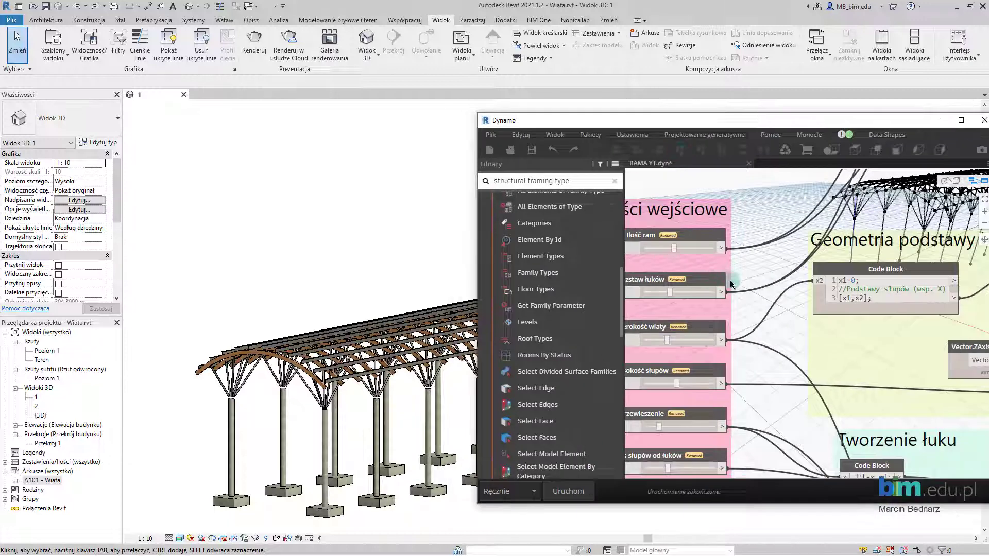
Change the Przewieszenie overhang from 0.8 to 2, rerun the graph, and move Dynamo aside
{"action": "middle_click_drag", "start_coordinate": [732, 283], "coordinate": [850, 296]}
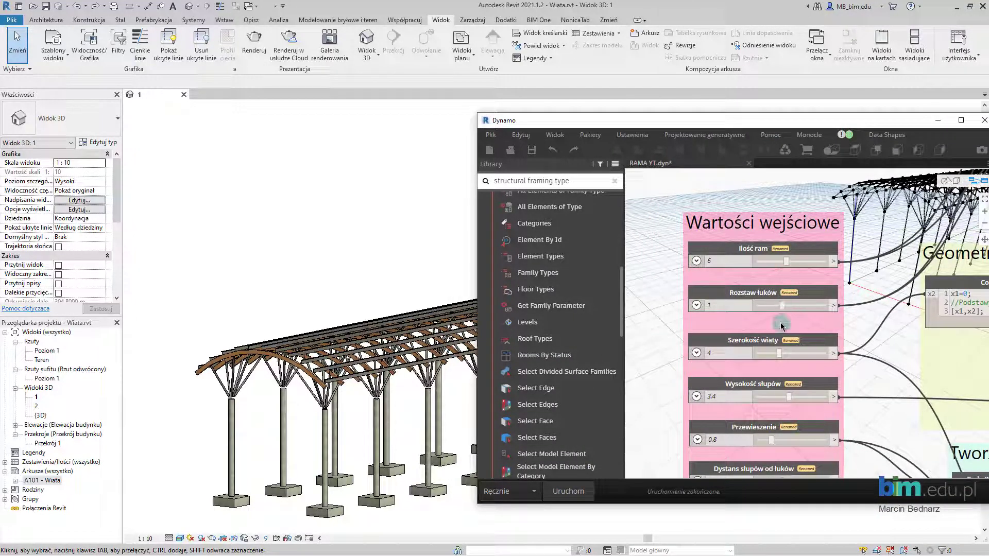
{"action": "middle_click_drag", "start_coordinate": [847, 435], "coordinate": [884, 373]}
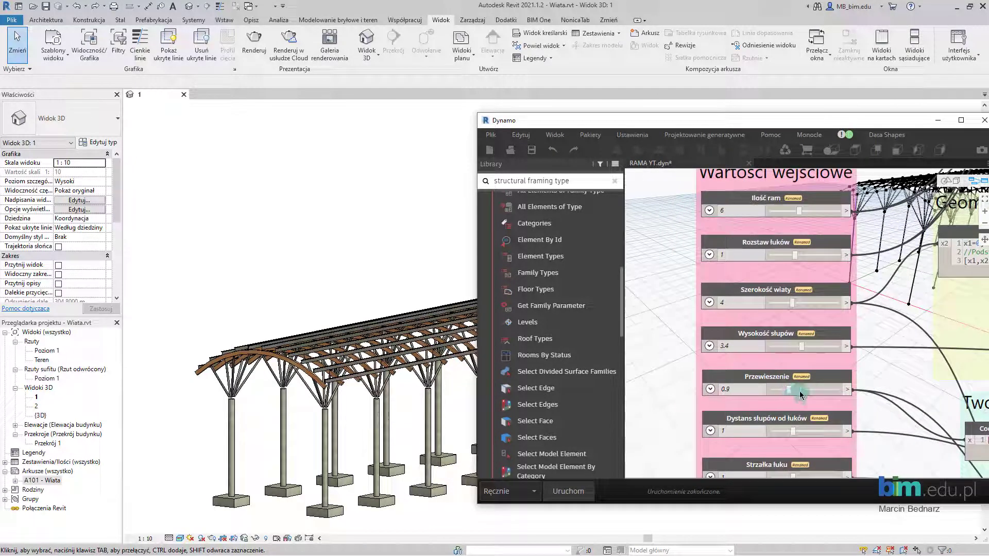
{"action": "left_click_drag", "start_coordinate": [800, 395], "coordinate": [840, 390]}
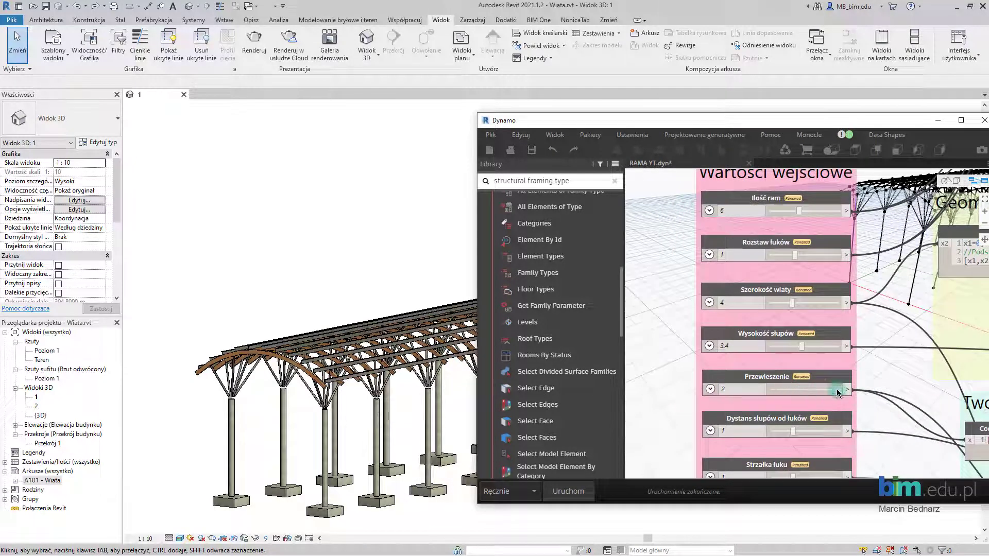
{"action": "left_click", "coordinate": [568, 490]}
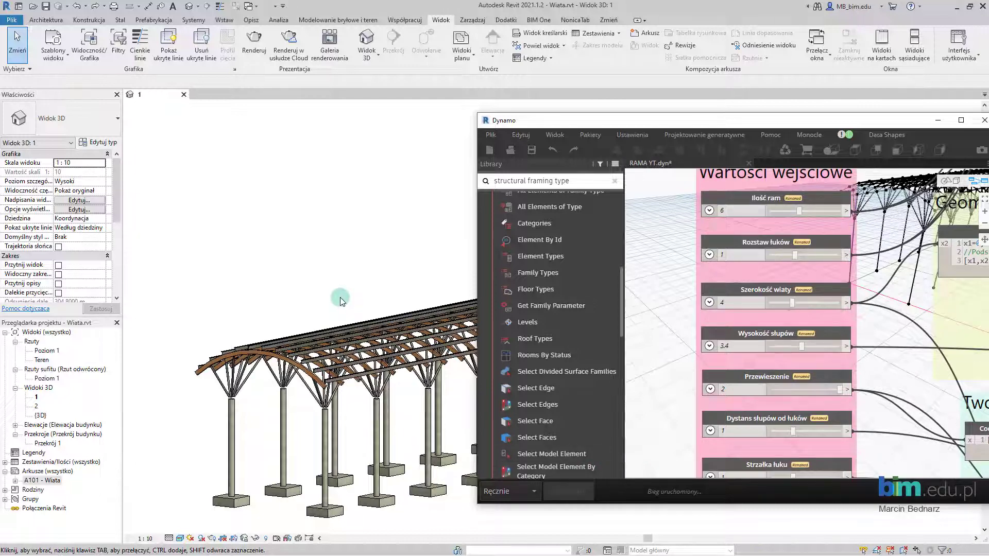
{"action": "key", "text": "ctrl+b"}
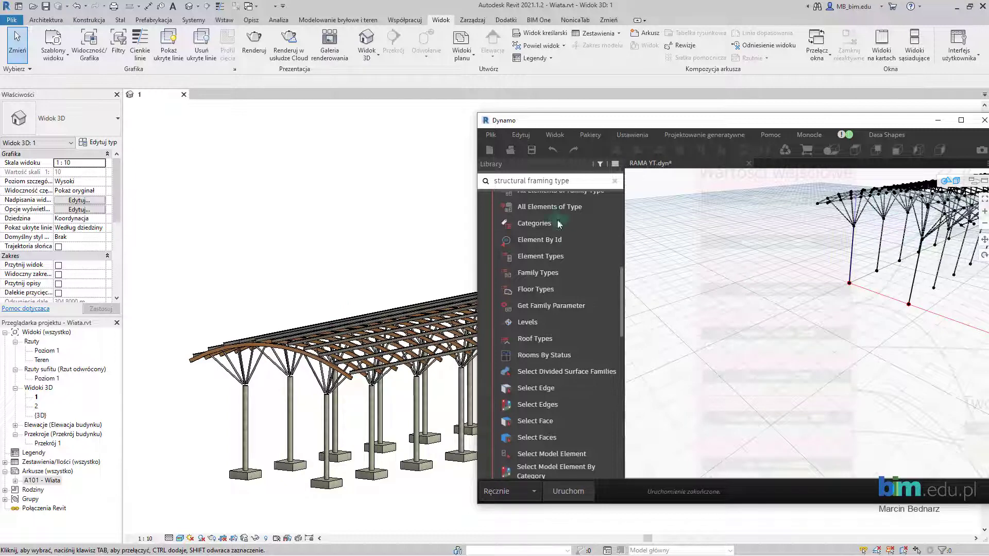
{"action": "left_click_drag", "start_coordinate": [556, 120], "coordinate": [932, 135]}
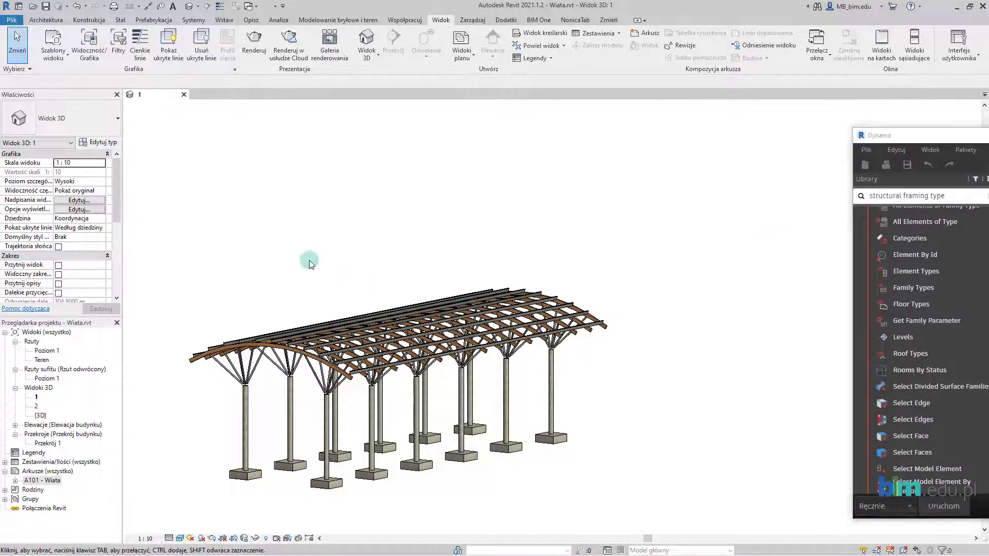
{"action": "mouse_move", "coordinate": [294, 254]}
{"action": "middle_mouse_down", "text": "shift"}
{"action": "mouse_move", "coordinate": [381, 282]}
{"action": "mouse_move", "coordinate": [465, 290]}
{"action": "mouse_move", "coordinate": [387, 259]}
{"action": "mouse_move", "coordinate": [497, 247]}
{"action": "mouse_move", "coordinate": [393, 250]}
{"action": "mouse_move", "coordinate": [423, 258]}
{"action": "middle_mouse_up", "text": "shift"}
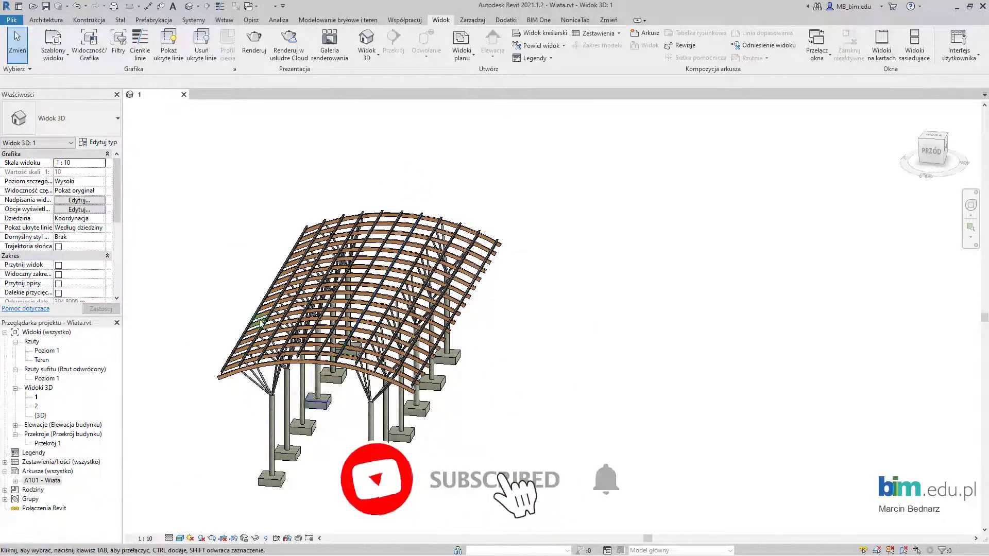
{"action": "mouse_move", "coordinate": [219, 399]}
{"action": "middle_mouse_down", "text": "shift"}
{"action": "mouse_move", "coordinate": [334, 297]}
{"action": "mouse_move", "coordinate": [309, 335]}
{"action": "mouse_move", "coordinate": [388, 292]}
{"action": "middle_mouse_up", "text": "shift"}
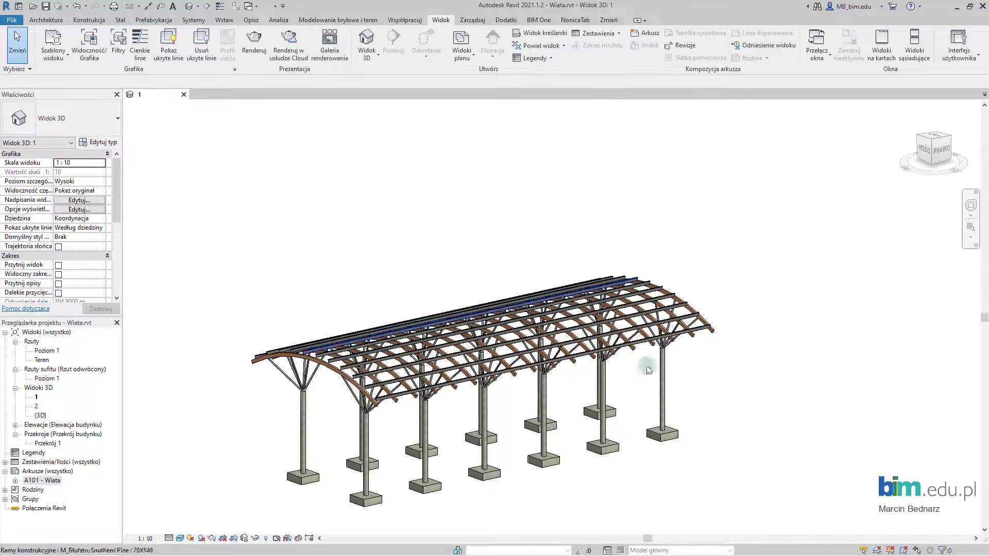
{"action": "mouse_move", "coordinate": [298, 342]}
{"action": "middle_mouse_down", "text": "shift"}
{"action": "mouse_move", "coordinate": [332, 393]}
{"action": "mouse_move", "coordinate": [357, 365]}
{"action": "middle_mouse_up", "text": "shift"}
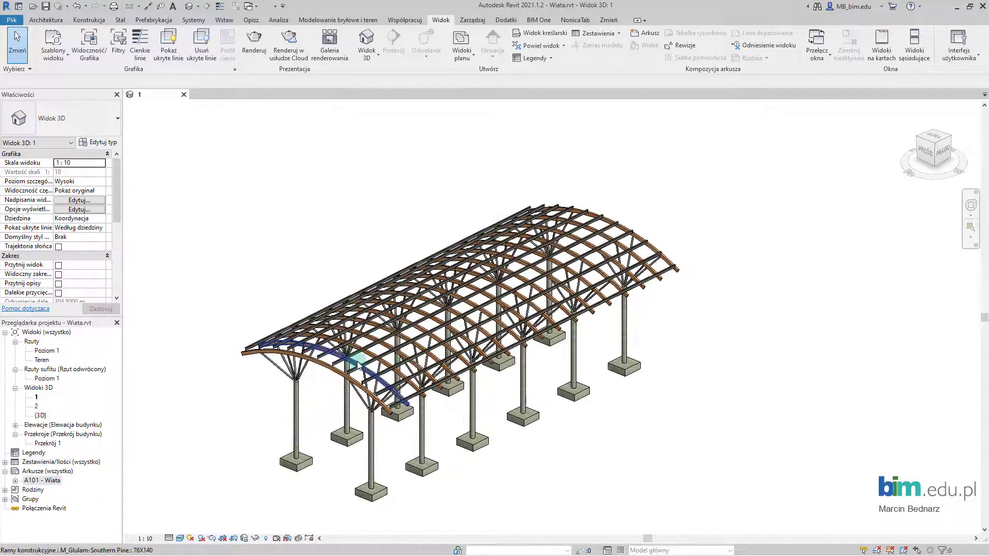